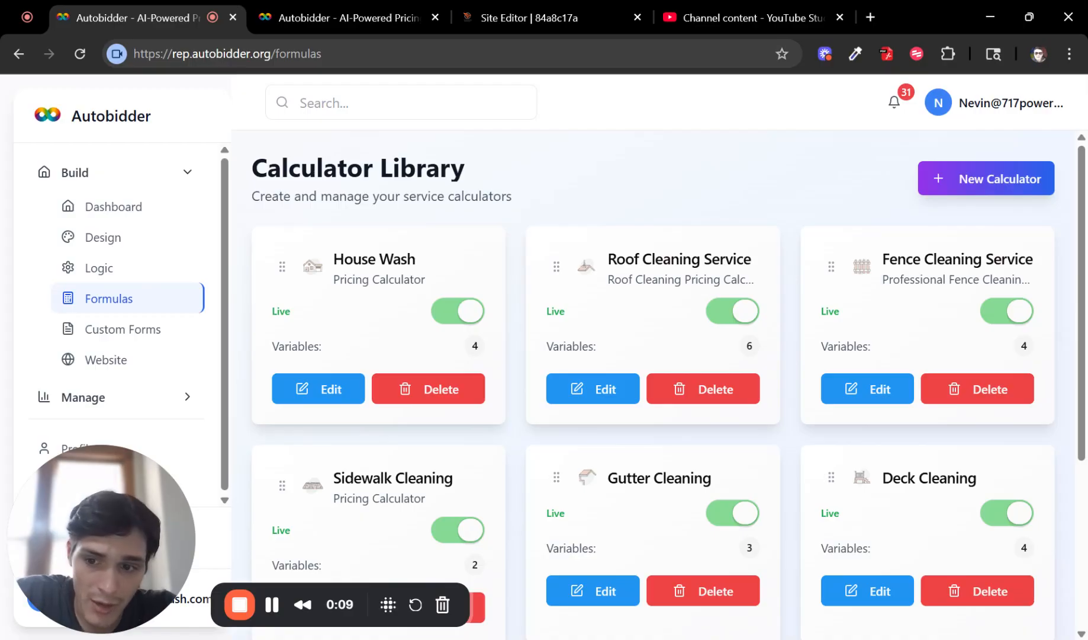
Step: Create a new calculator, giving a blank Formula Builder named 'New Formula' titled 'Pricing Calculator'
{"action": "scroll", "coordinate": [1015, 406], "scroll_direction": "down", "scroll_amount": 5}
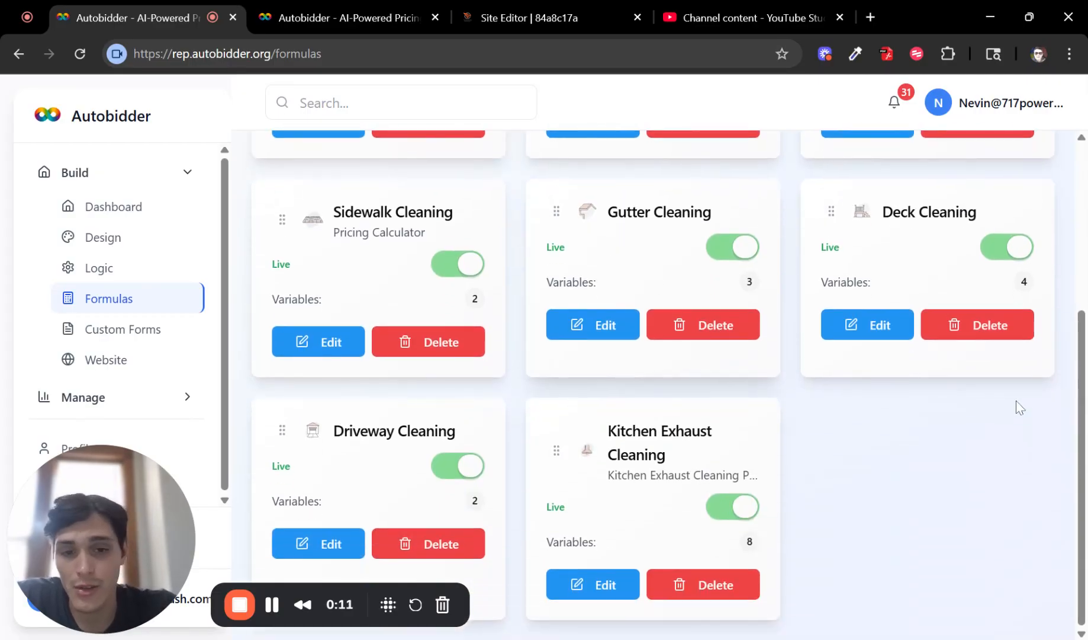
{"action": "scroll", "coordinate": [948, 397], "scroll_direction": "up", "scroll_amount": 5}
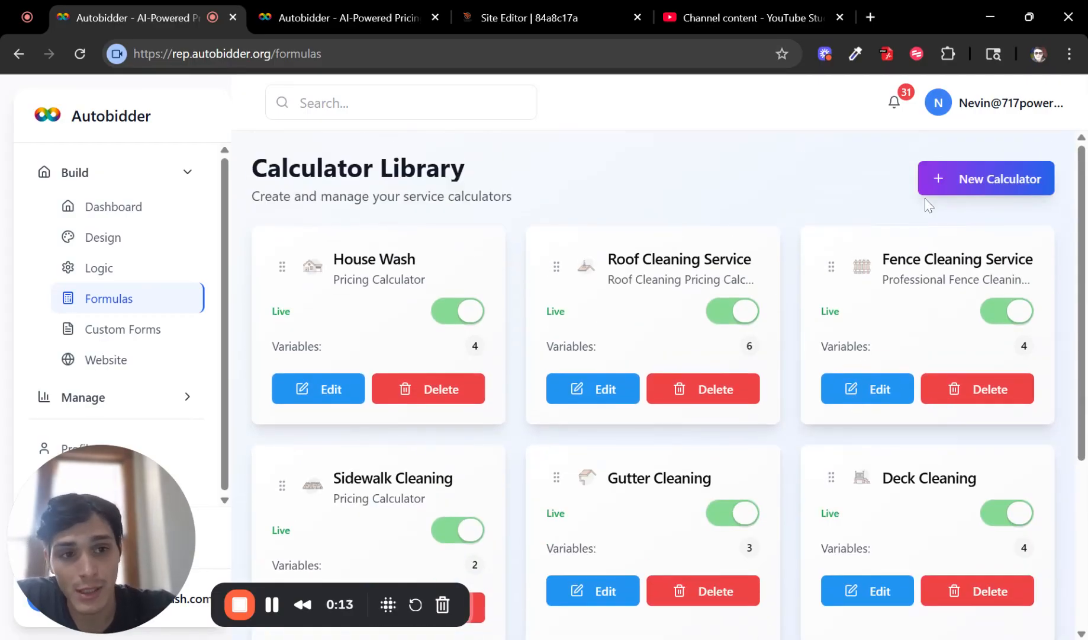
{"action": "left_click", "coordinate": [947, 185]}
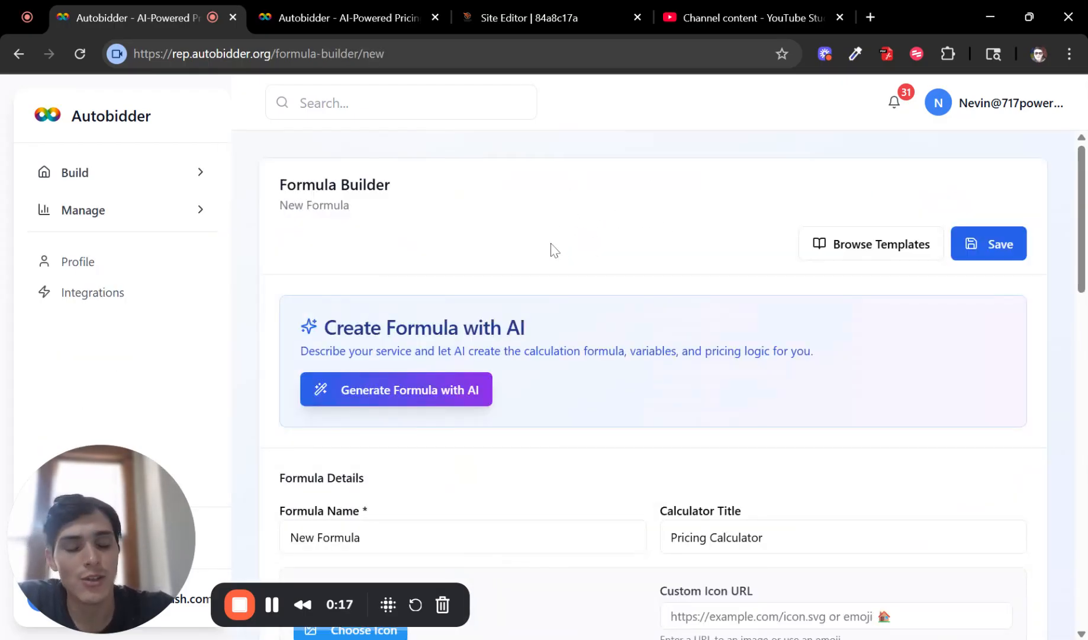
{"action": "scroll", "coordinate": [626, 260], "scroll_direction": "down", "scroll_amount": 10}
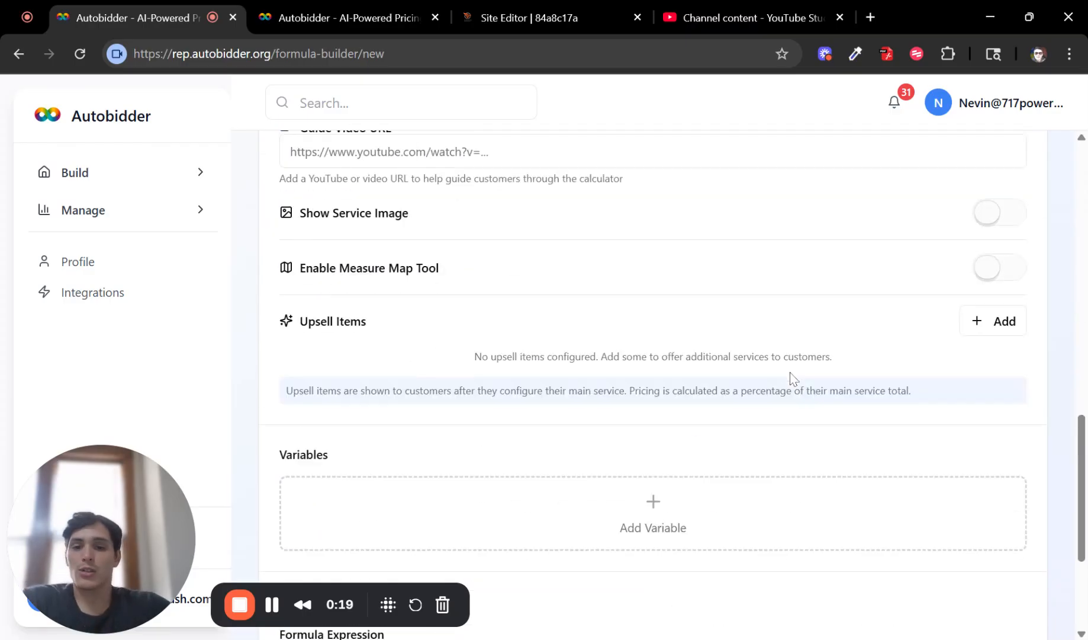
{"action": "scroll", "coordinate": [792, 377], "scroll_direction": "up", "scroll_amount": 10}
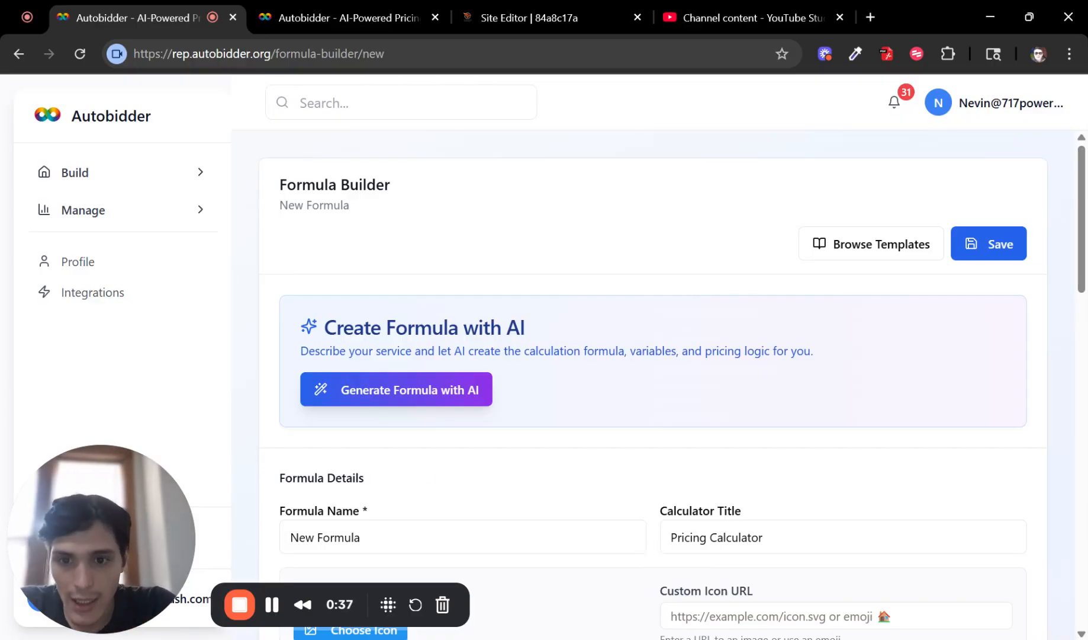
{"action": "left_click_drag", "start_coordinate": [324, 327], "coordinate": [443, 328]}
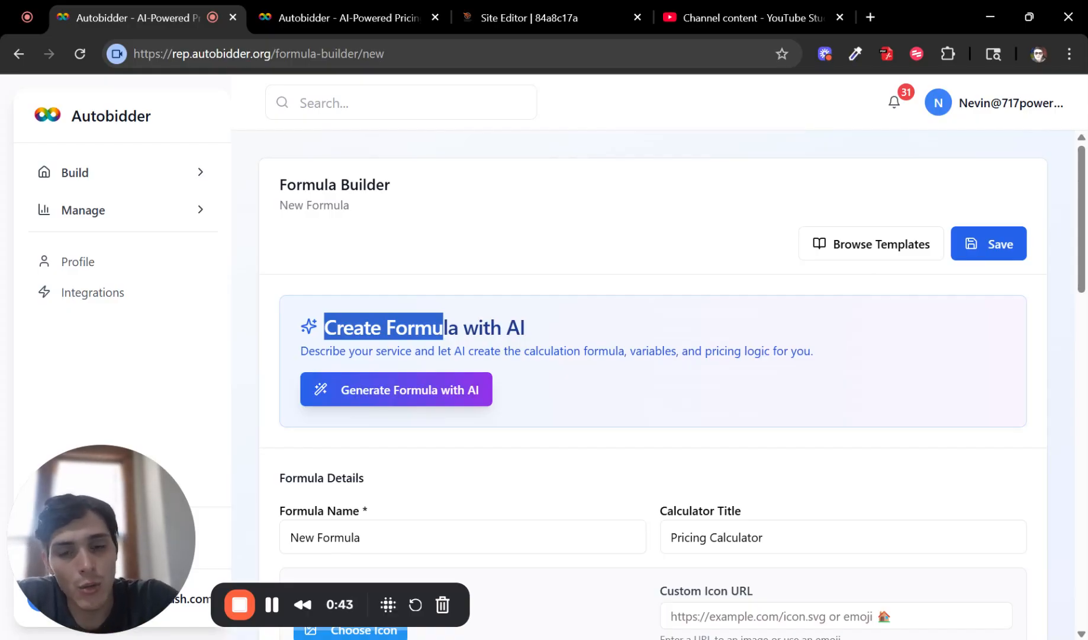
{"action": "left_click", "coordinate": [876, 245]}
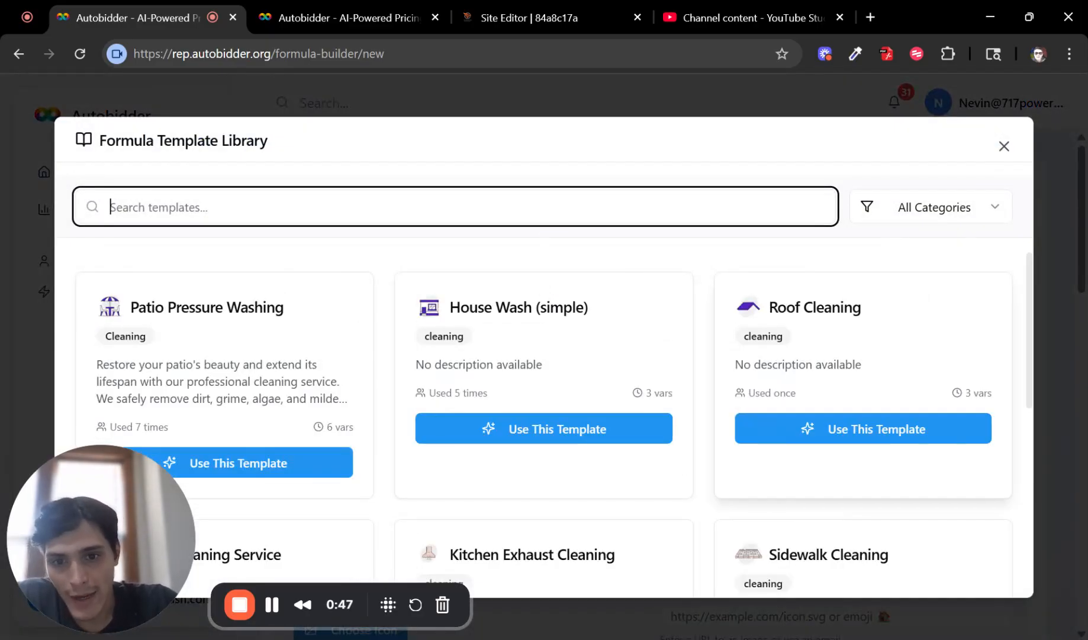
{"action": "scroll", "coordinate": [519, 264], "scroll_direction": "down", "scroll_amount": 3}
{"action": "scroll", "coordinate": [670, 282], "scroll_direction": "down", "scroll_amount": 2}
{"action": "scroll", "coordinate": [734, 285], "scroll_direction": "up", "scroll_amount": 5}
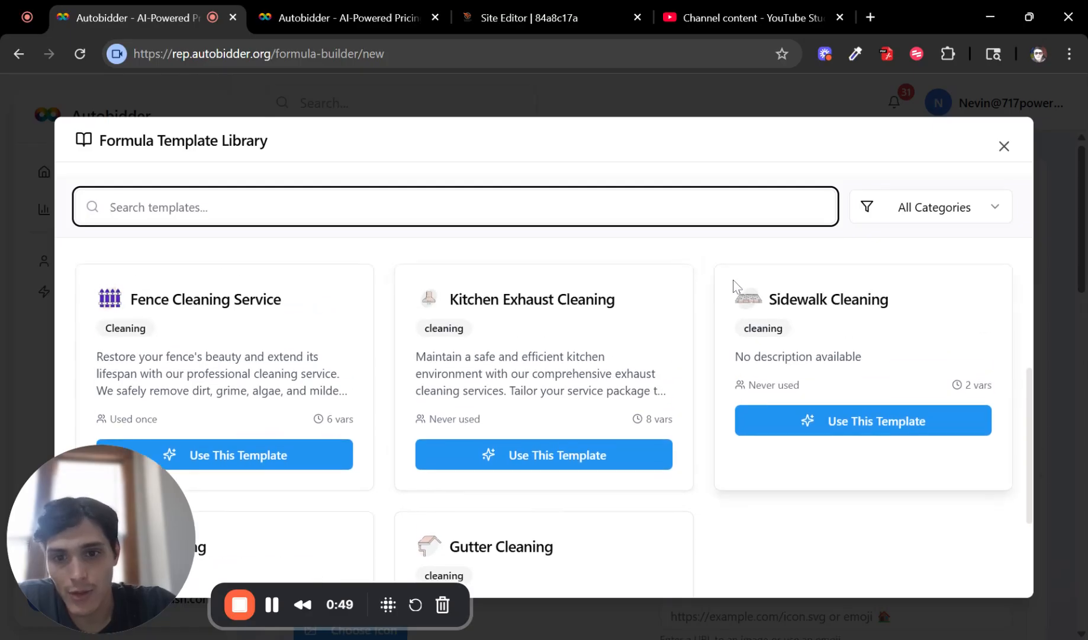
{"action": "left_click", "coordinate": [1004, 145]}
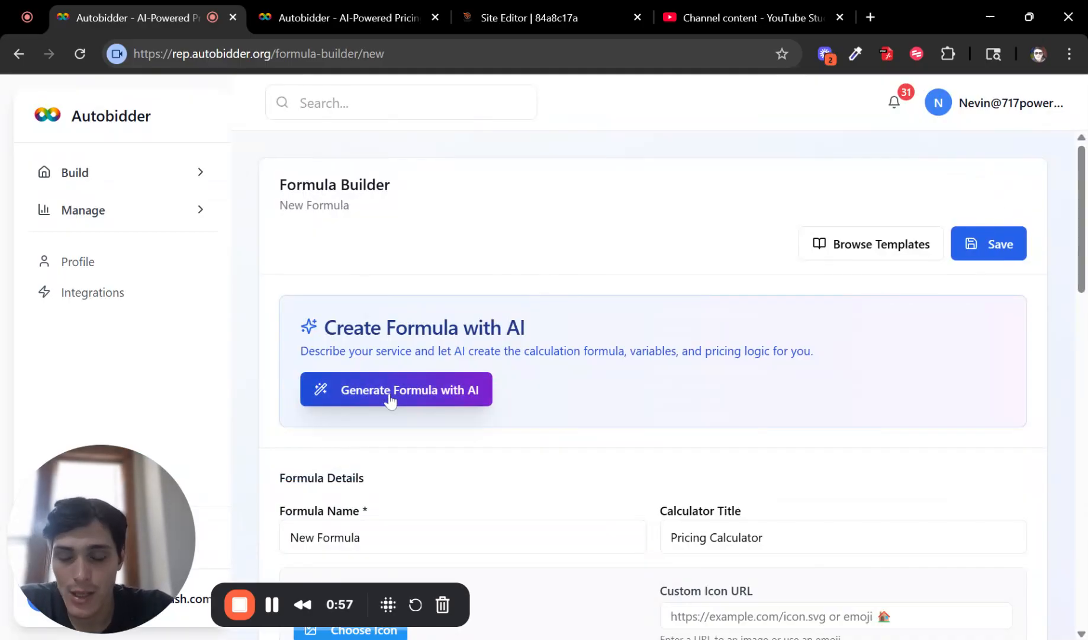
{"action": "scroll", "coordinate": [552, 403], "scroll_direction": "down", "scroll_amount": 1}
{"action": "scroll", "coordinate": [552, 402], "scroll_direction": "down", "scroll_amount": 1}
{"action": "left_click", "coordinate": [586, 378]}
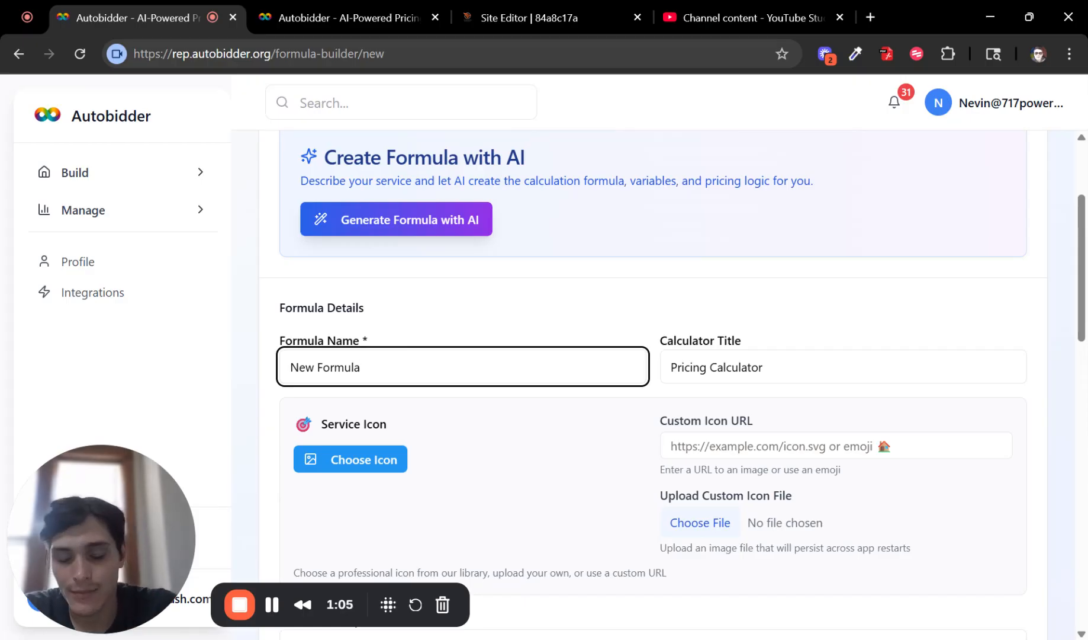
{"action": "scroll", "coordinate": [564, 369], "scroll_direction": "down", "scroll_amount": 1}
{"action": "scroll", "coordinate": [569, 370], "scroll_direction": "up", "scroll_amount": 4}
{"action": "scroll", "coordinate": [751, 340], "scroll_direction": "down", "scroll_amount": 1}
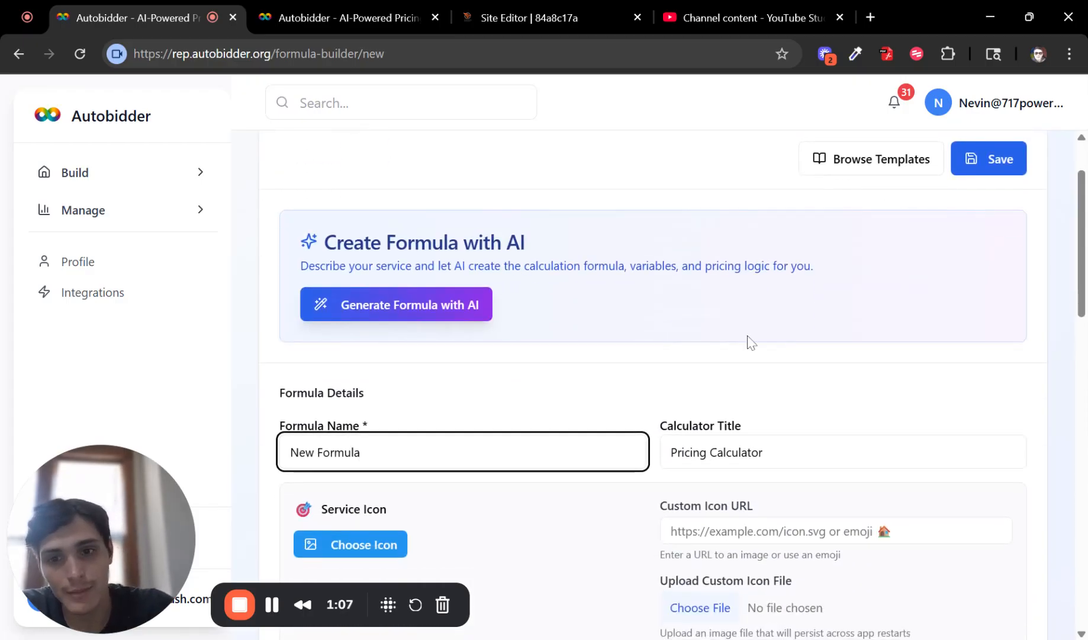
{"action": "scroll", "coordinate": [966, 188], "scroll_direction": "down", "scroll_amount": 3}
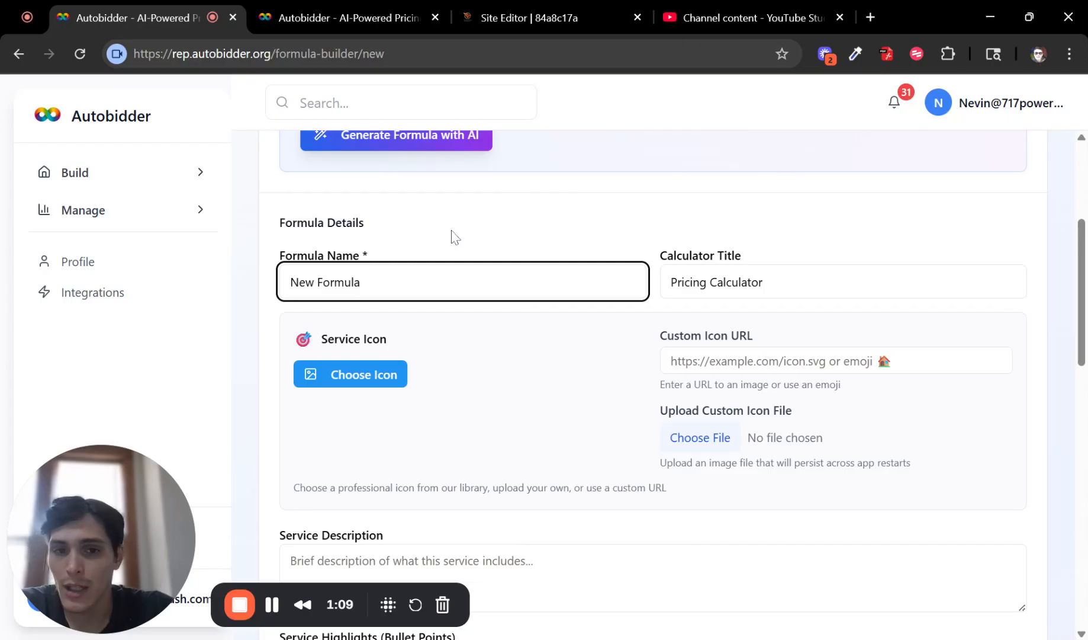
{"action": "left_click", "coordinate": [279, 255]}
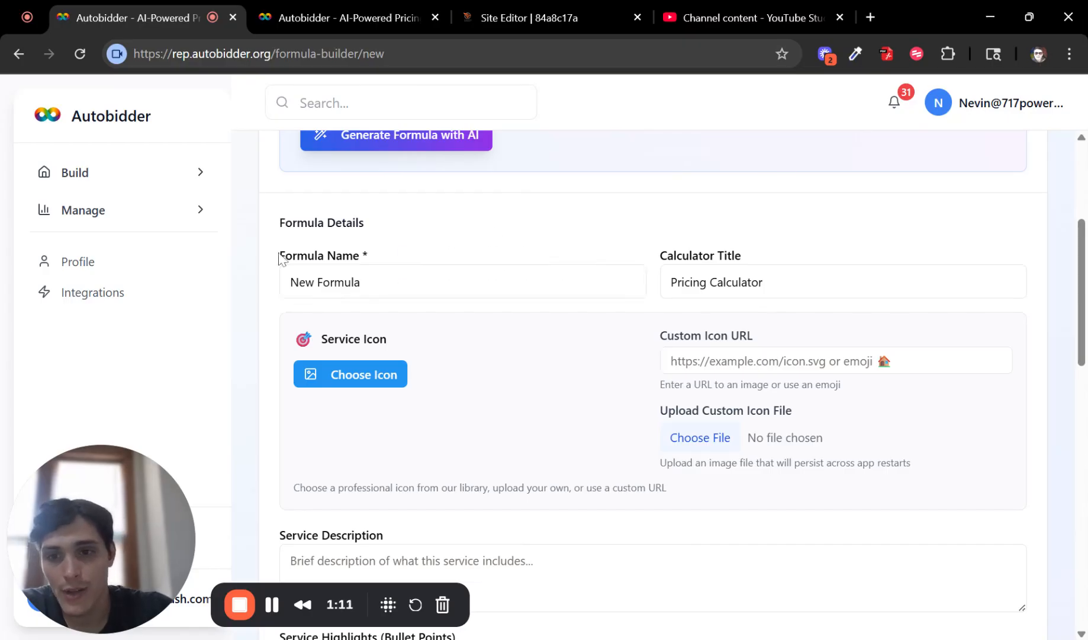
{"action": "triple_click", "coordinate": [279, 256]}
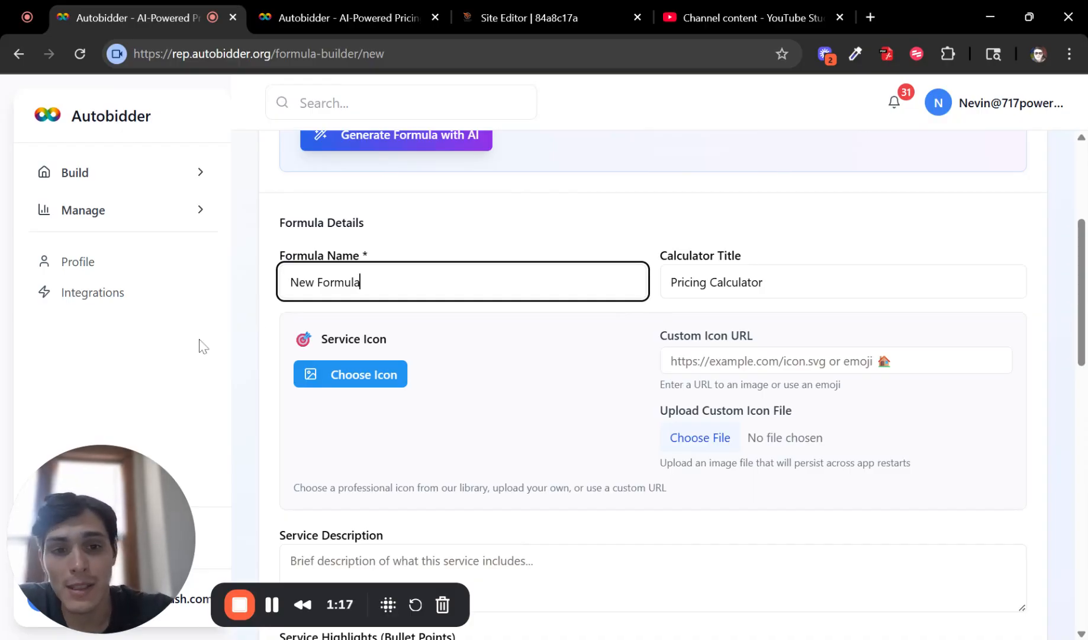
{"action": "key", "text": "Tab"}
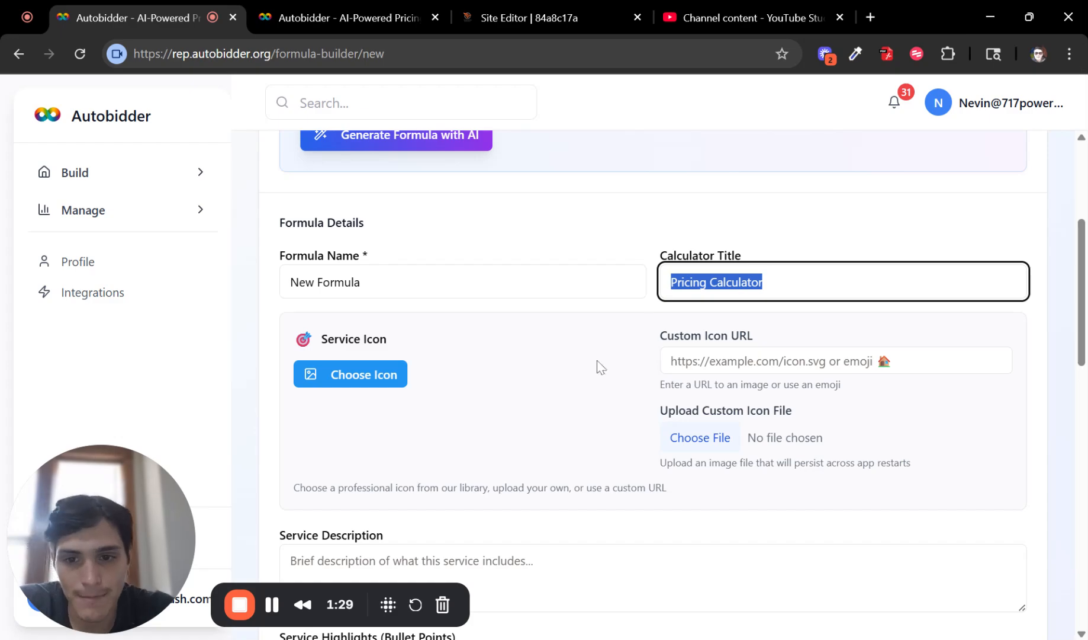
{"action": "scroll", "coordinate": [600, 366], "scroll_direction": "down", "scroll_amount": 3}
{"action": "scroll", "coordinate": [440, 307], "scroll_direction": "up", "scroll_amount": 2}
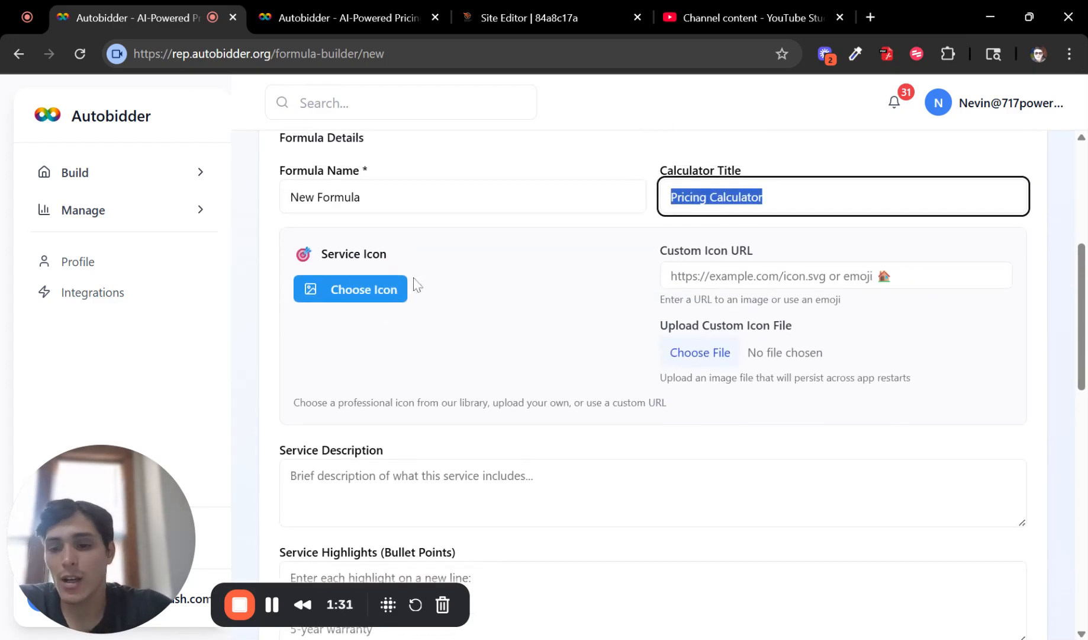
{"action": "left_click", "coordinate": [393, 293]}
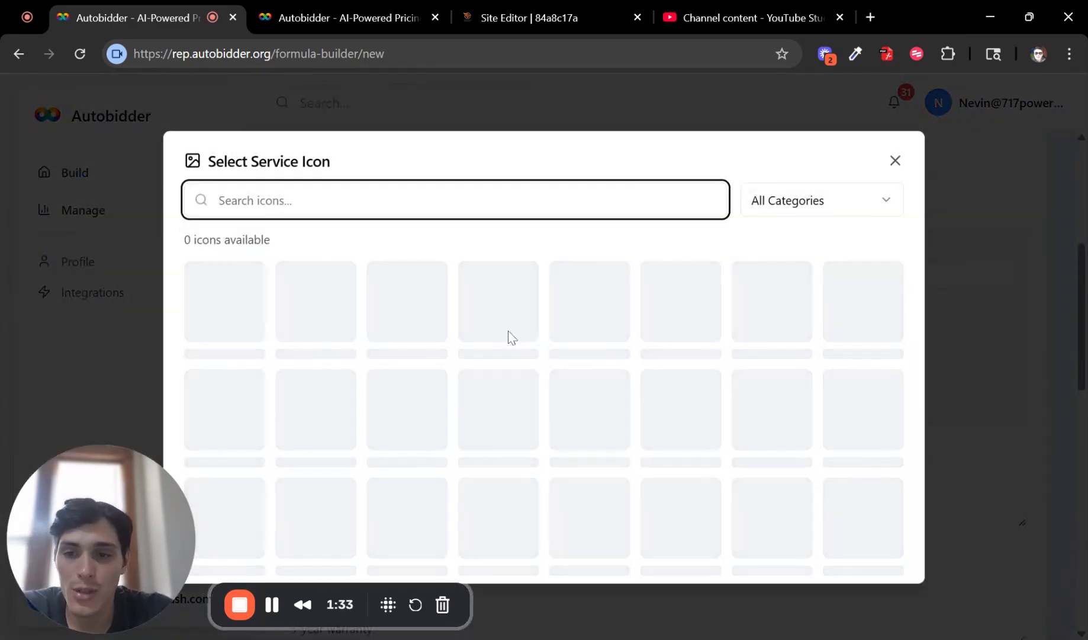
{"action": "scroll", "coordinate": [656, 320], "scroll_direction": "down", "scroll_amount": 5}
{"action": "scroll", "coordinate": [699, 368], "scroll_direction": "up", "scroll_amount": 2}
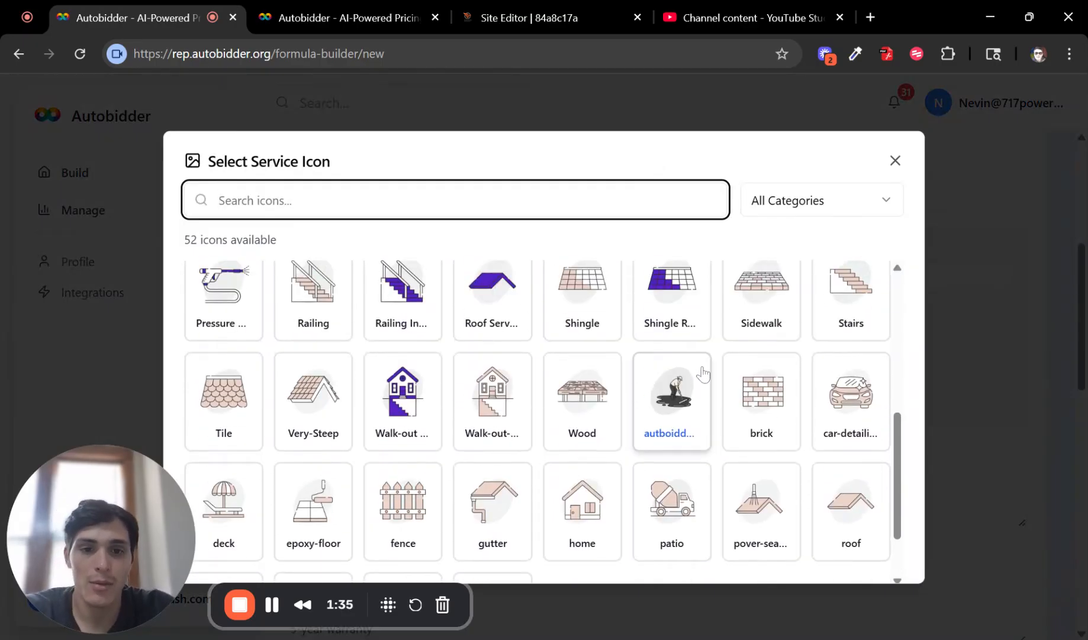
{"action": "scroll", "coordinate": [703, 373], "scroll_direction": "up", "scroll_amount": 2}
{"action": "left_click", "coordinate": [896, 160]}
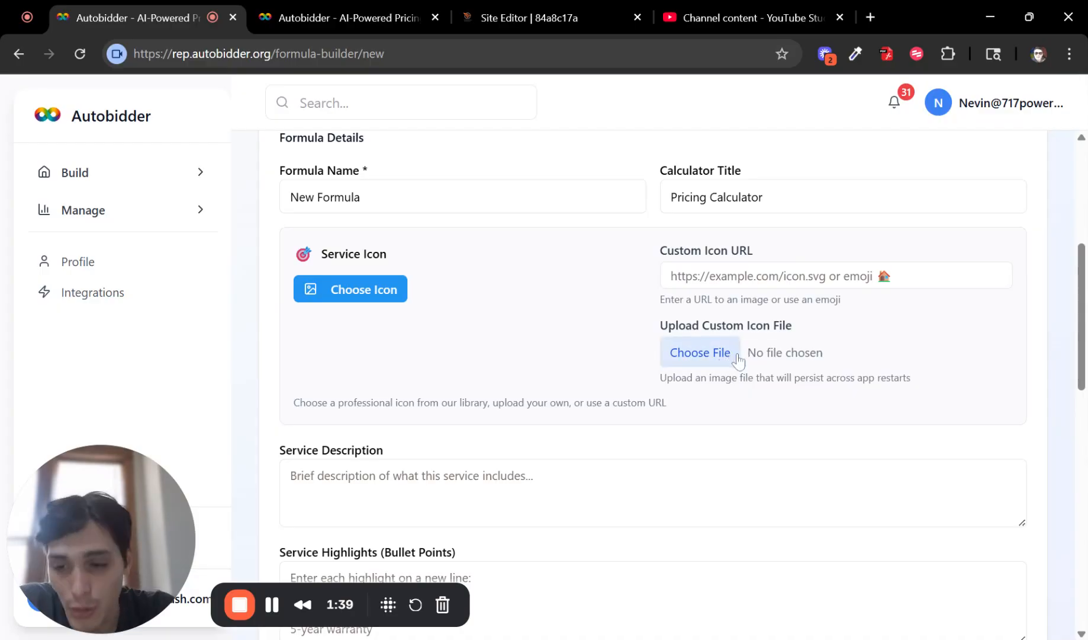
{"action": "left_click", "coordinate": [752, 276]}
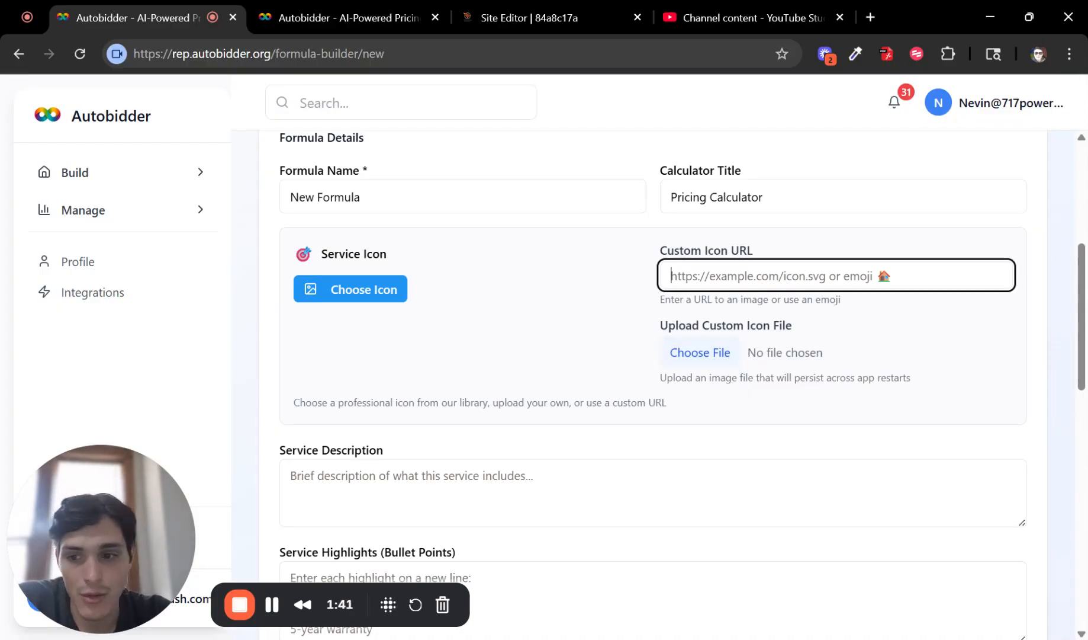
{"action": "scroll", "coordinate": [598, 314], "scroll_direction": "up", "scroll_amount": 1}
{"action": "left_click", "coordinate": [590, 342]}
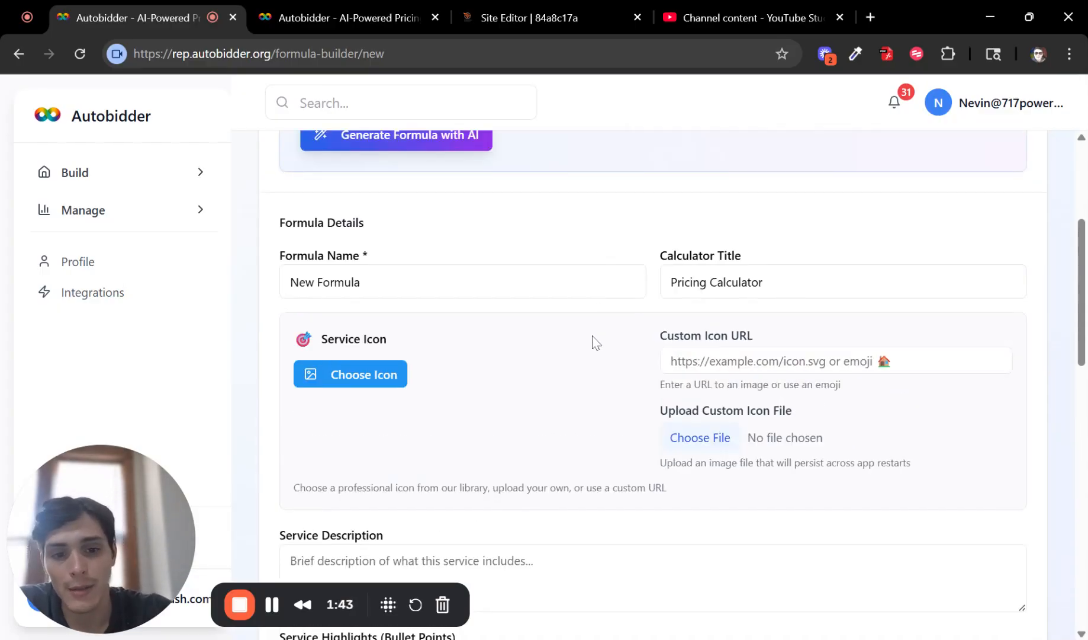
{"action": "scroll", "coordinate": [727, 374], "scroll_direction": "down", "scroll_amount": 2}
{"action": "scroll", "coordinate": [727, 375], "scroll_direction": "down", "scroll_amount": 1}
{"action": "left_click", "coordinate": [687, 402]}
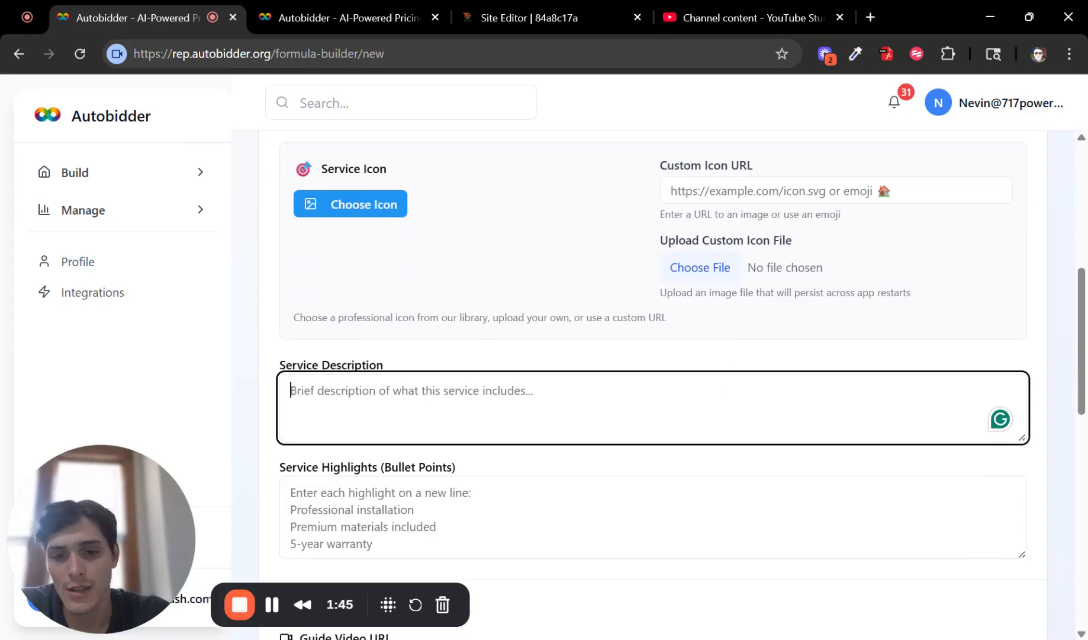
{"action": "scroll", "coordinate": [477, 431], "scroll_direction": "down", "scroll_amount": 3}
{"action": "left_click", "coordinate": [509, 366]}
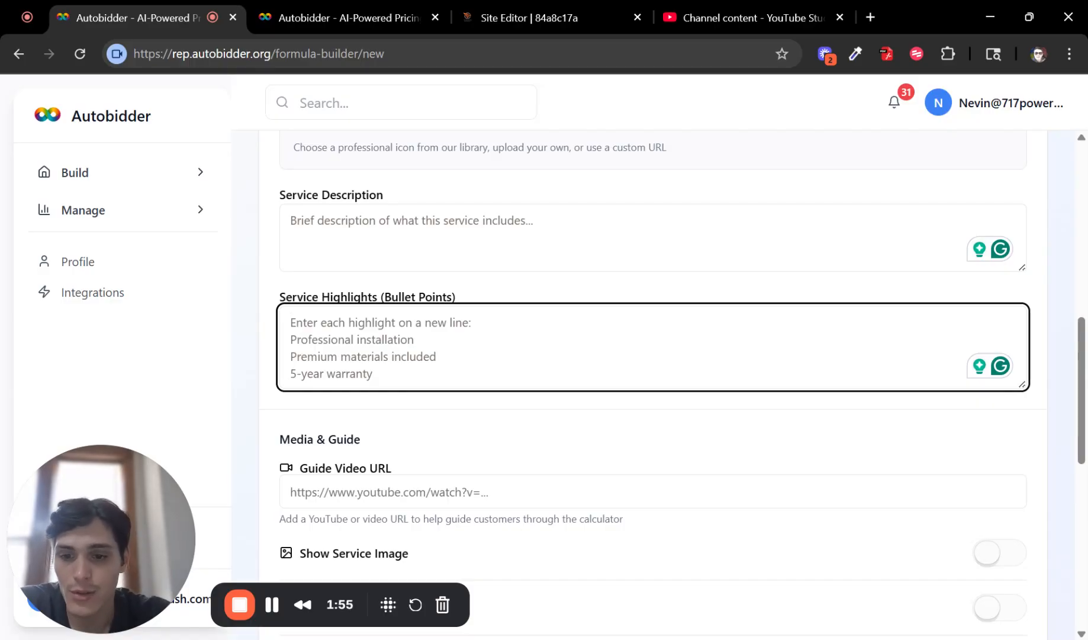
{"action": "scroll", "coordinate": [498, 369], "scroll_direction": "down", "scroll_amount": 2}
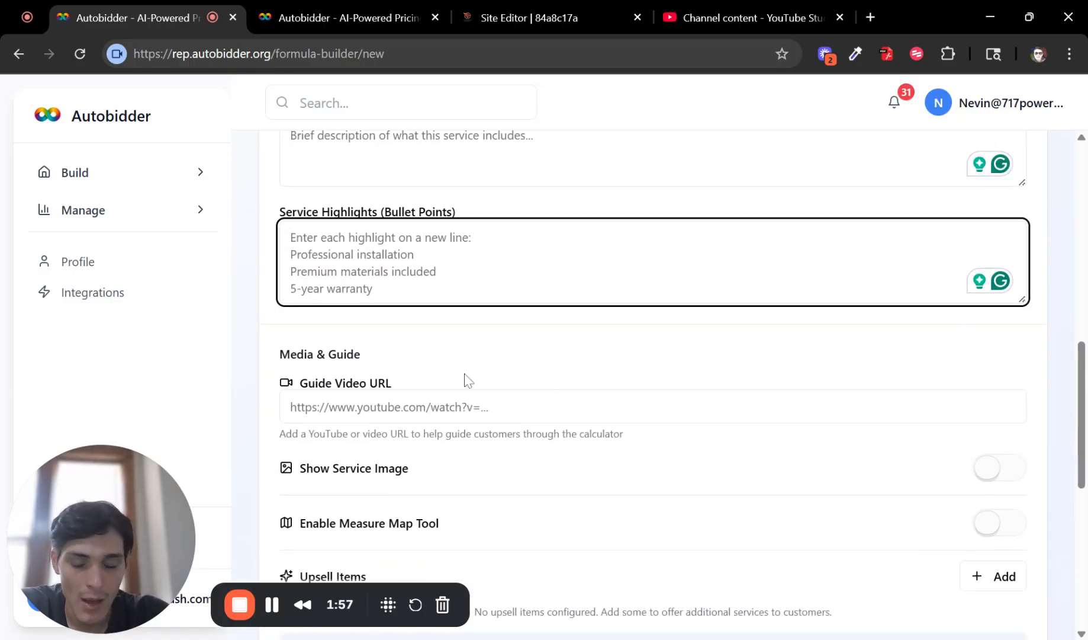
{"action": "scroll", "coordinate": [396, 363], "scroll_direction": "down", "scroll_amount": 1}
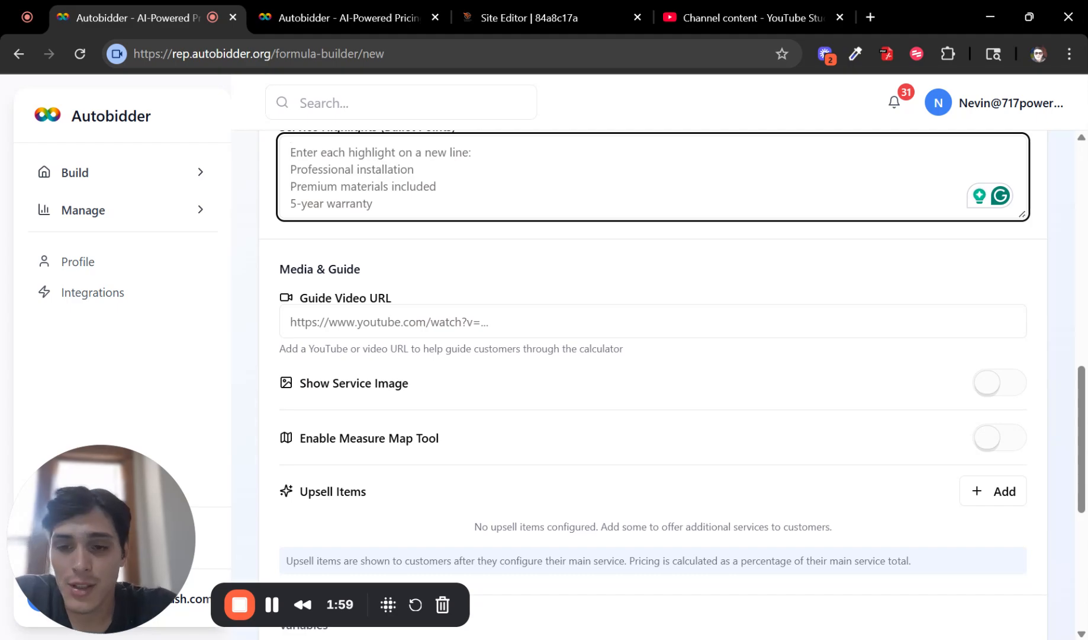
{"action": "left_click", "coordinate": [396, 321]}
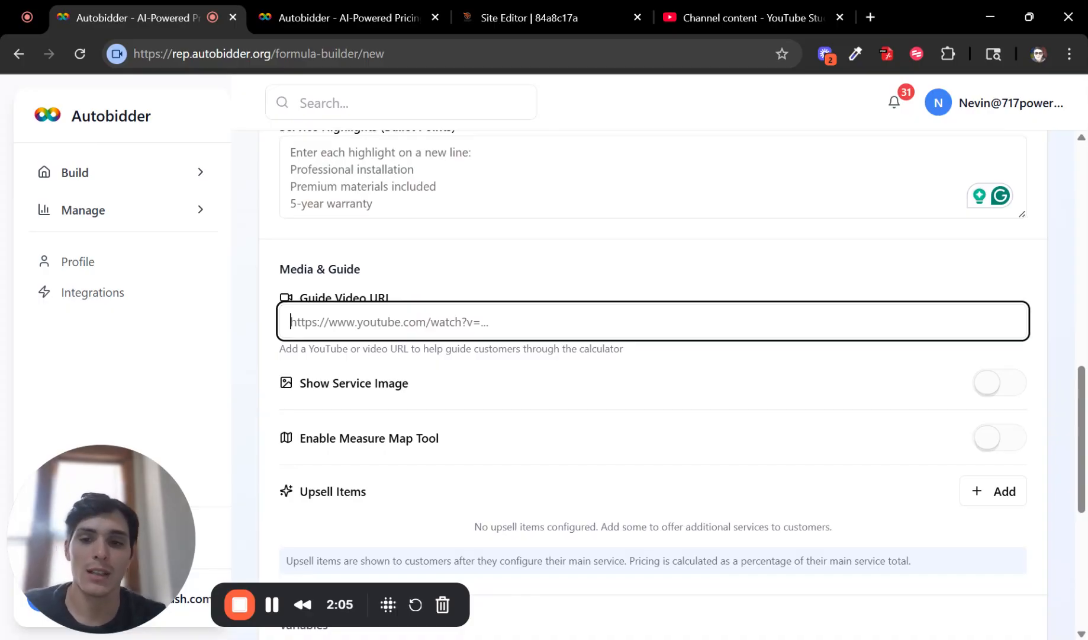
{"action": "left_click", "coordinate": [1001, 386]}
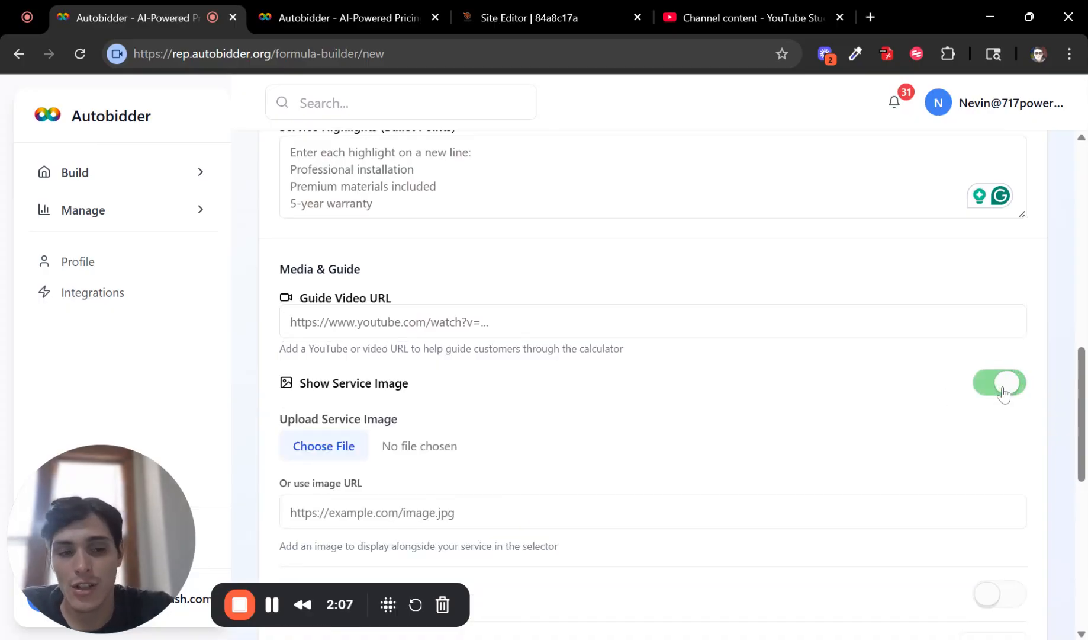
{"action": "left_click", "coordinate": [1001, 384]}
{"action": "scroll", "coordinate": [970, 390], "scroll_direction": "down", "scroll_amount": 1}
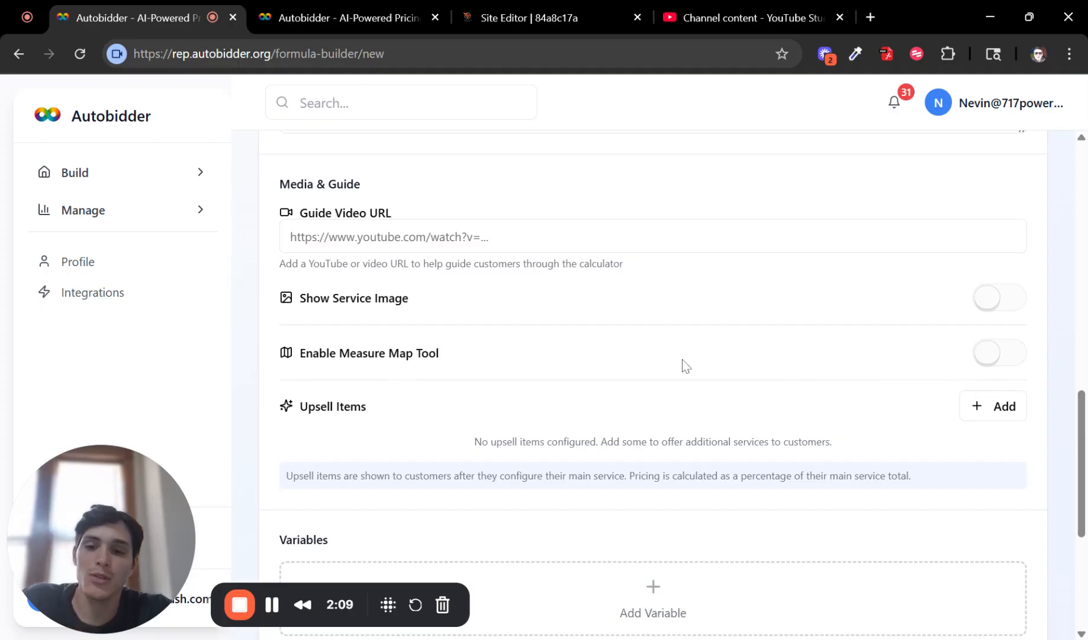
{"action": "left_click", "coordinate": [996, 355]}
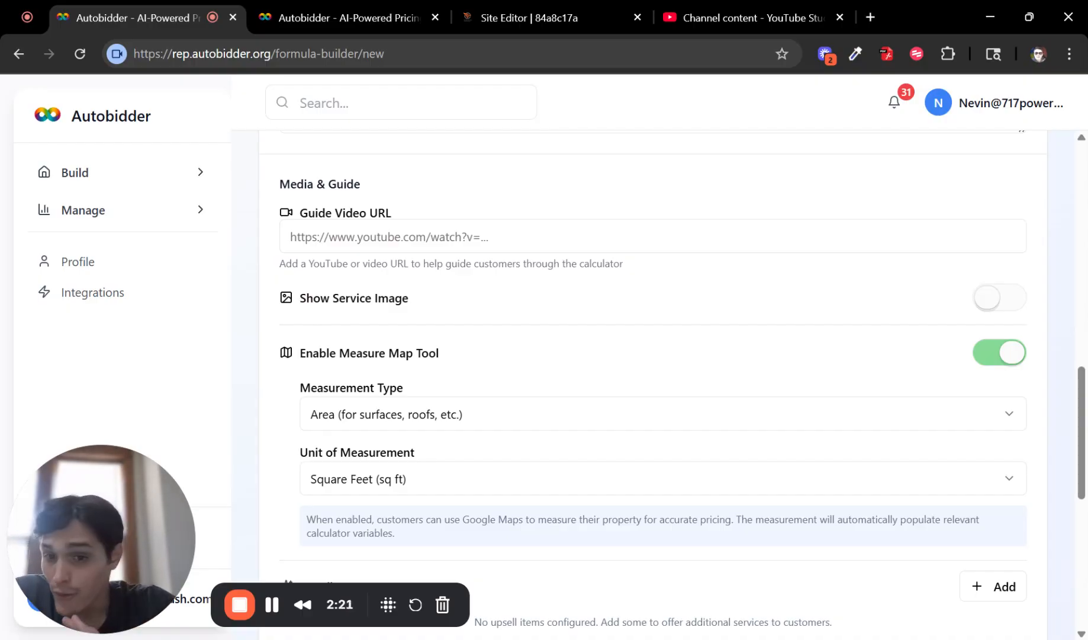
{"action": "left_click", "coordinate": [986, 352]}
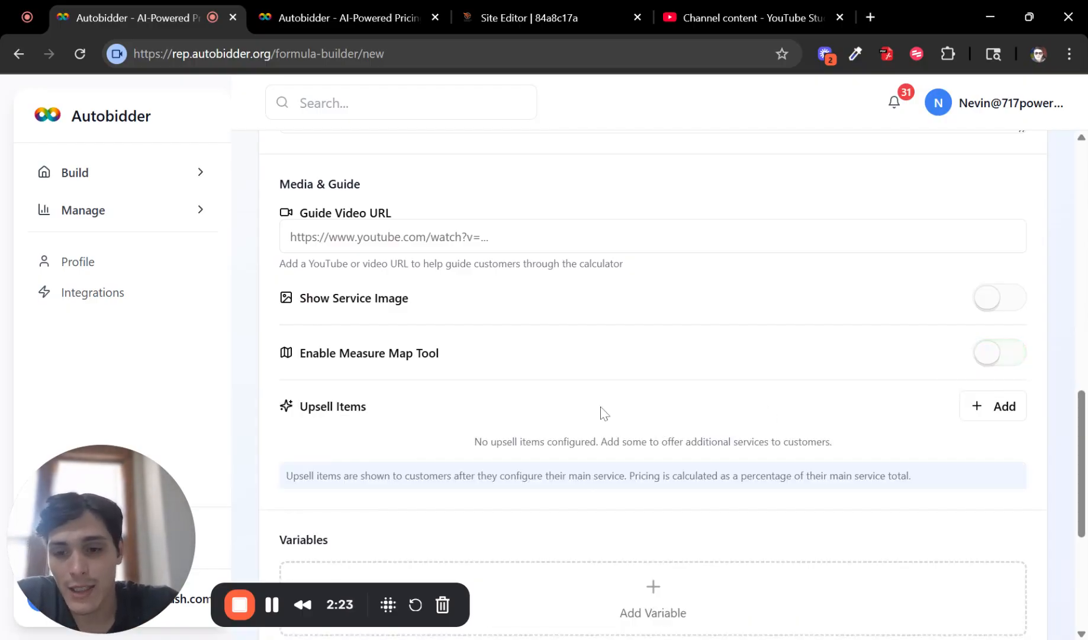
{"action": "scroll", "coordinate": [305, 302], "scroll_direction": "down", "scroll_amount": 2}
{"action": "left_click_drag", "start_coordinate": [350, 322], "coordinate": [996, 351]}
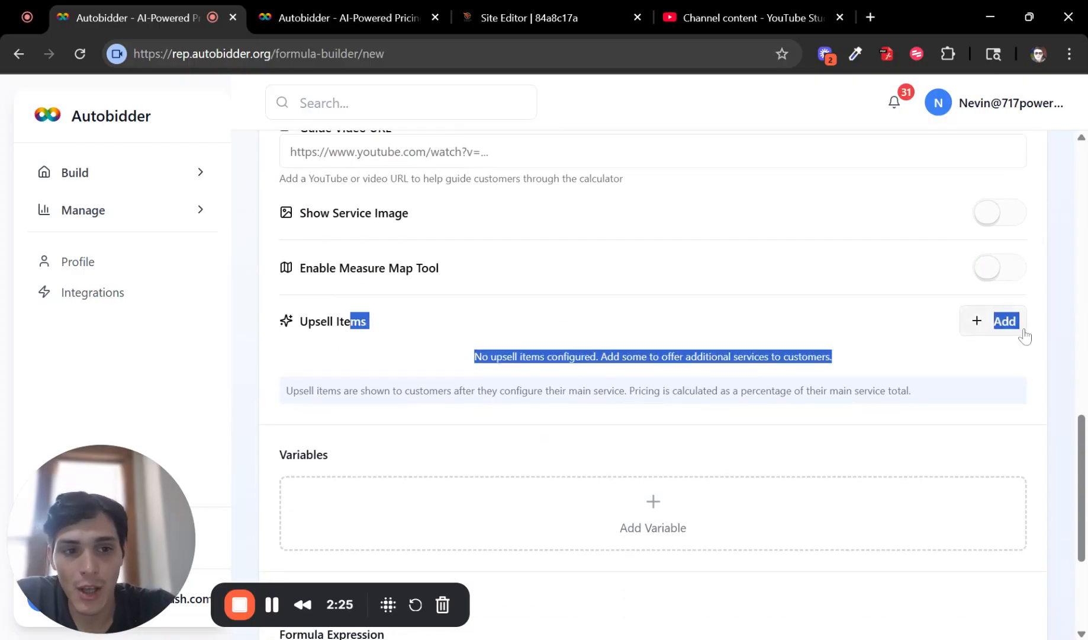
{"action": "left_click", "coordinate": [1000, 348]}
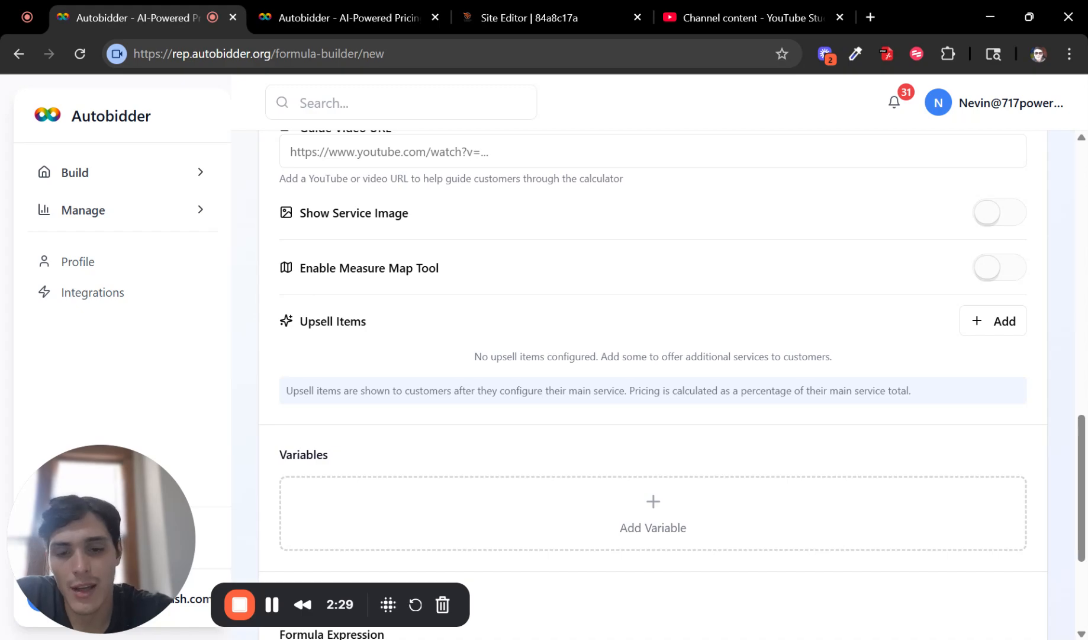
{"action": "scroll", "coordinate": [641, 368], "scroll_direction": "down", "scroll_amount": 3}
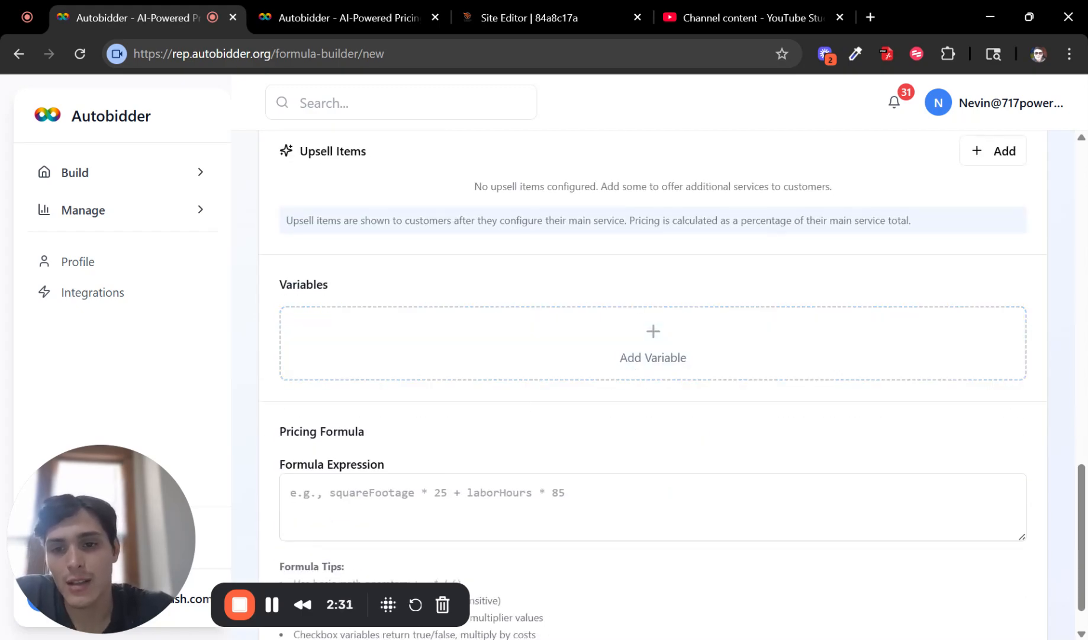
{"action": "left_click_drag", "start_coordinate": [286, 285], "coordinate": [402, 291]}
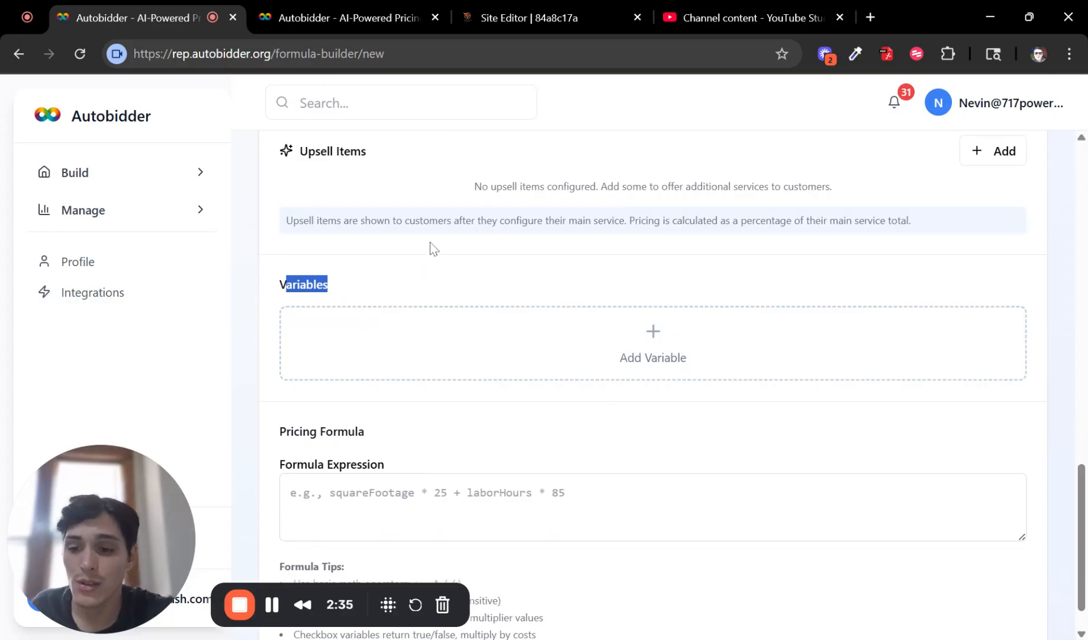
{"action": "scroll", "coordinate": [442, 300], "scroll_direction": "down", "scroll_amount": 1}
{"action": "left_click_drag", "start_coordinate": [285, 405], "coordinate": [443, 423]}
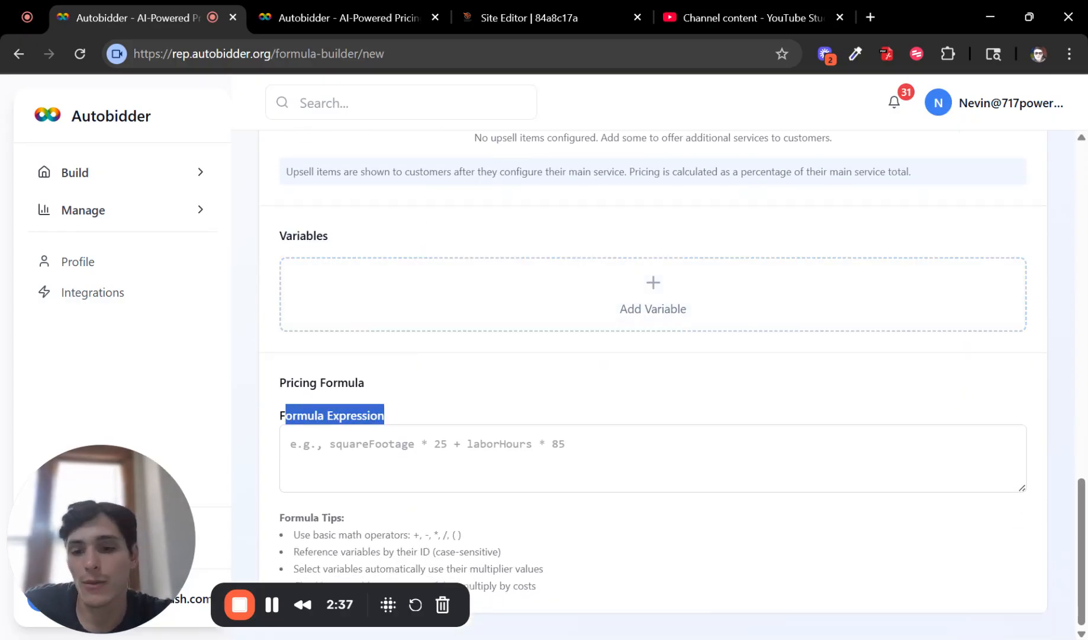
{"action": "left_click", "coordinate": [451, 422]}
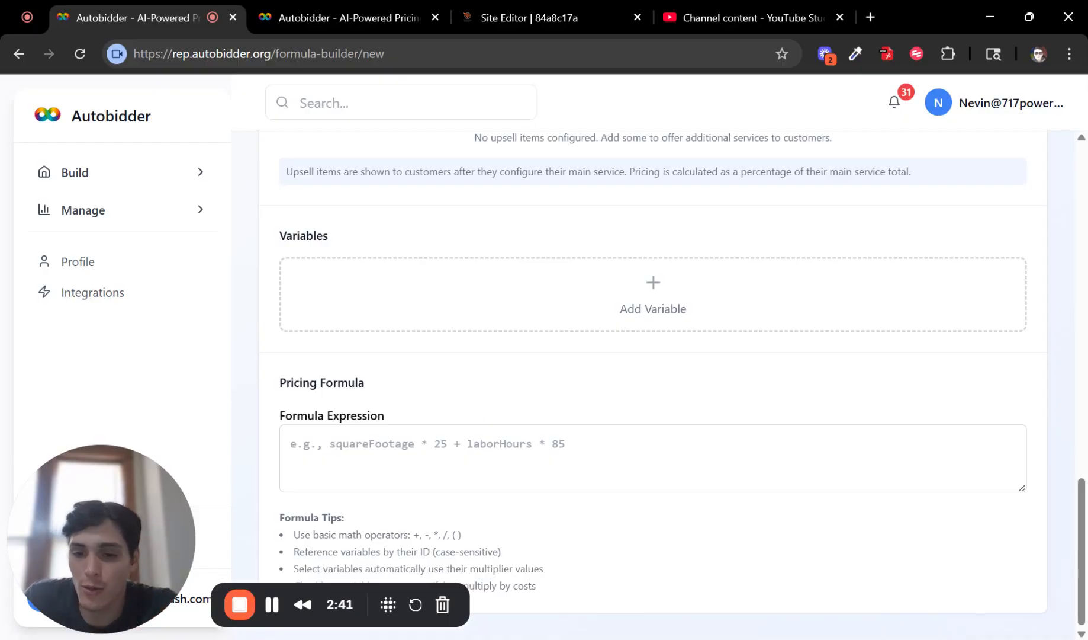
{"action": "scroll", "coordinate": [453, 505], "scroll_direction": "up", "scroll_amount": 15}
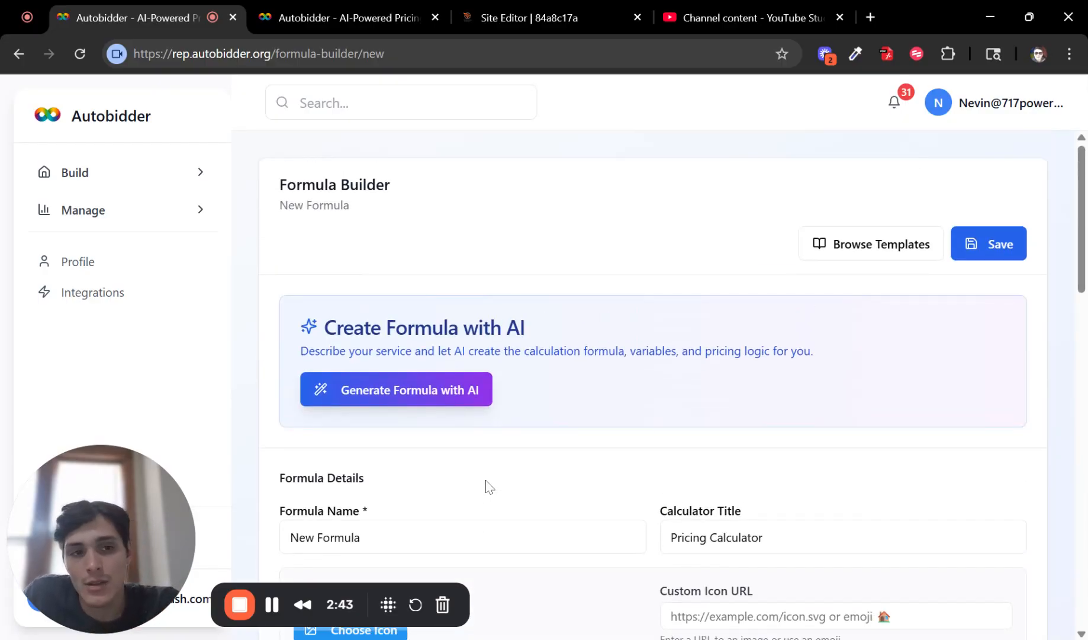
Step: Open the House Wash calculator from the Formulas library for editing
{"action": "left_click", "coordinate": [98, 180]}
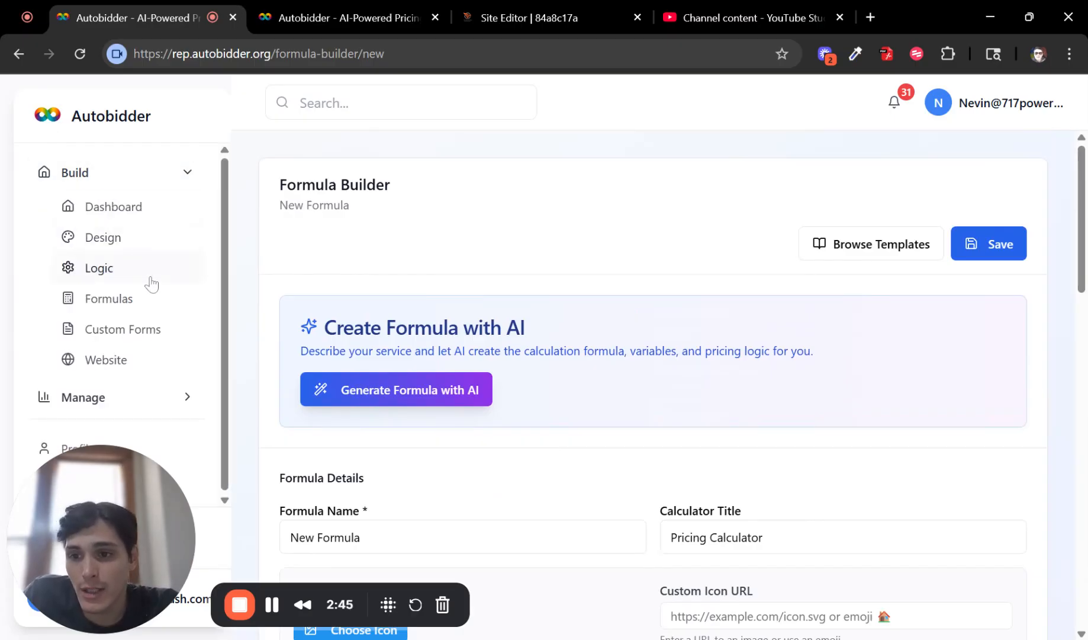
{"action": "left_click", "coordinate": [136, 305]}
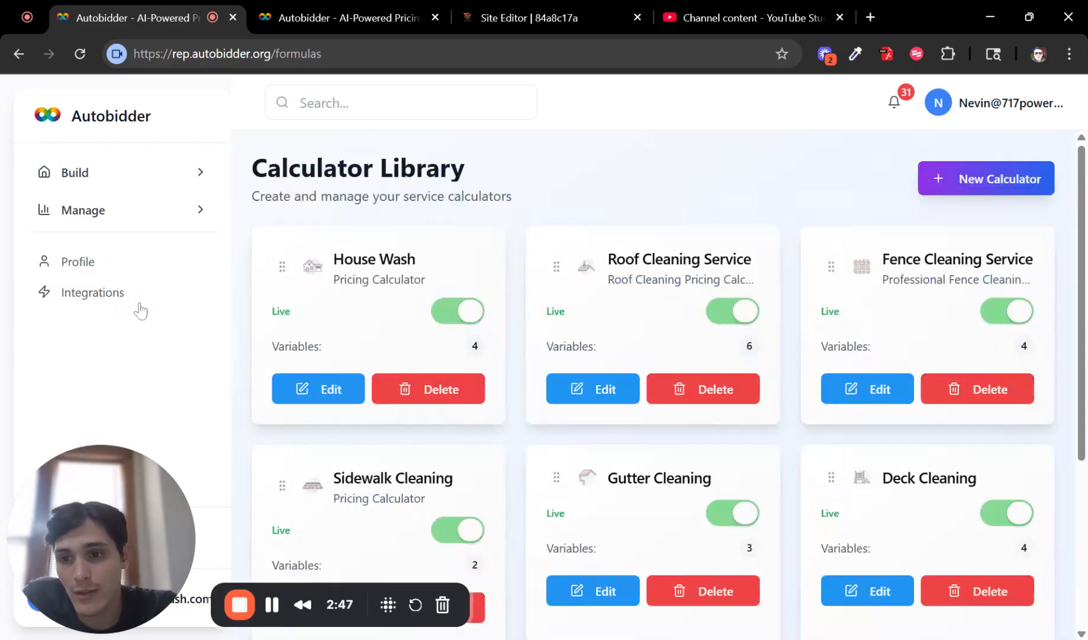
{"action": "left_click", "coordinate": [349, 392]}
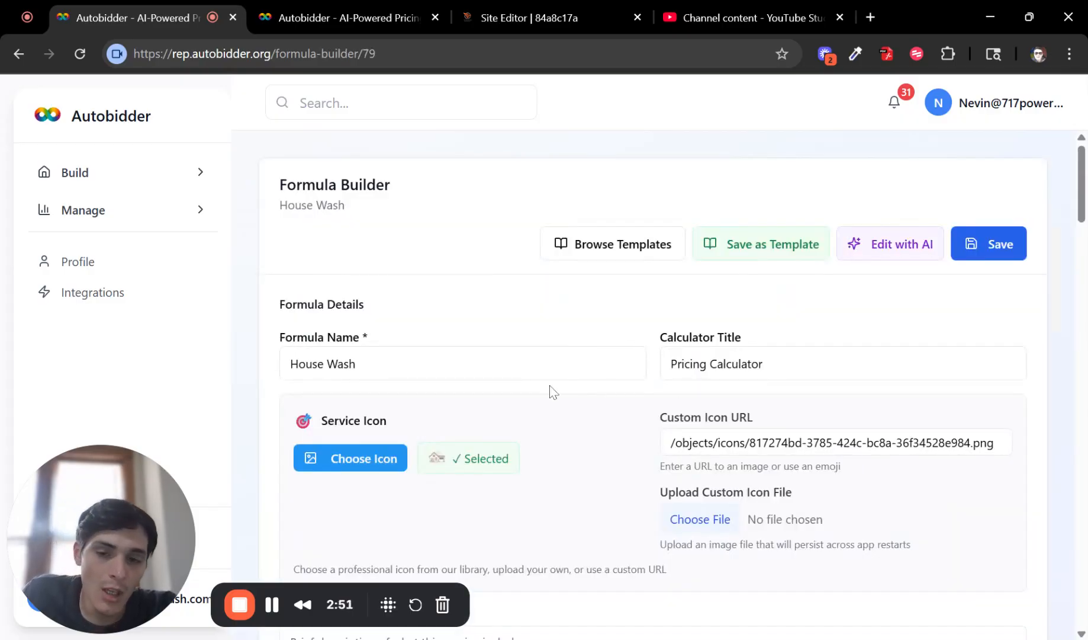
Step: Change the calculator title to 'House Wash Pricing Calculator'
{"action": "triple_click", "coordinate": [434, 375]}
{"action": "left_click", "coordinate": [439, 454]}
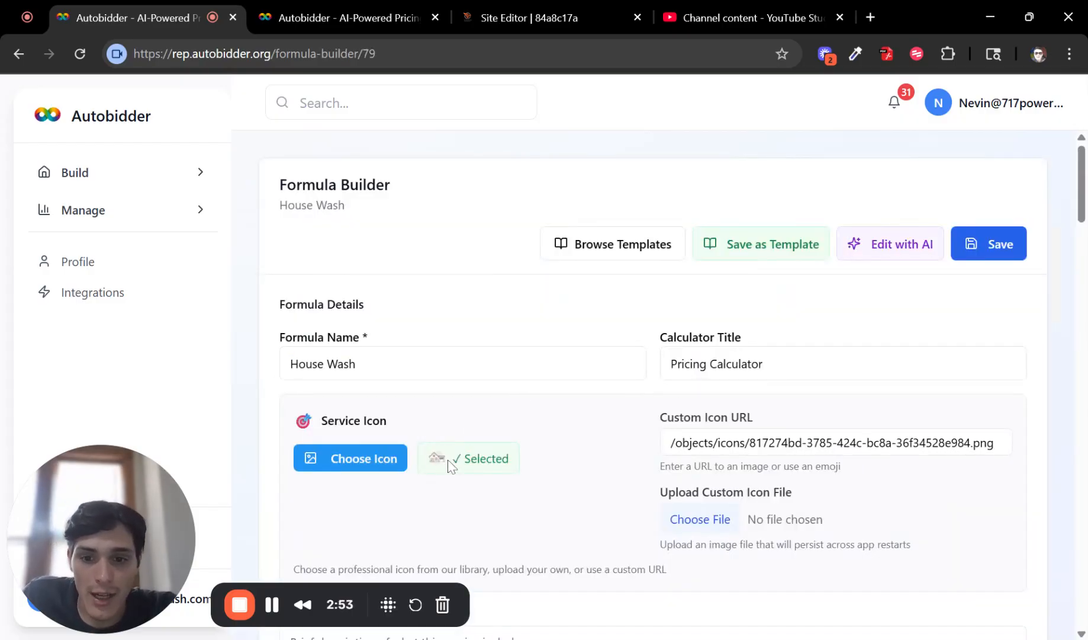
{"action": "left_click", "coordinate": [672, 363]}
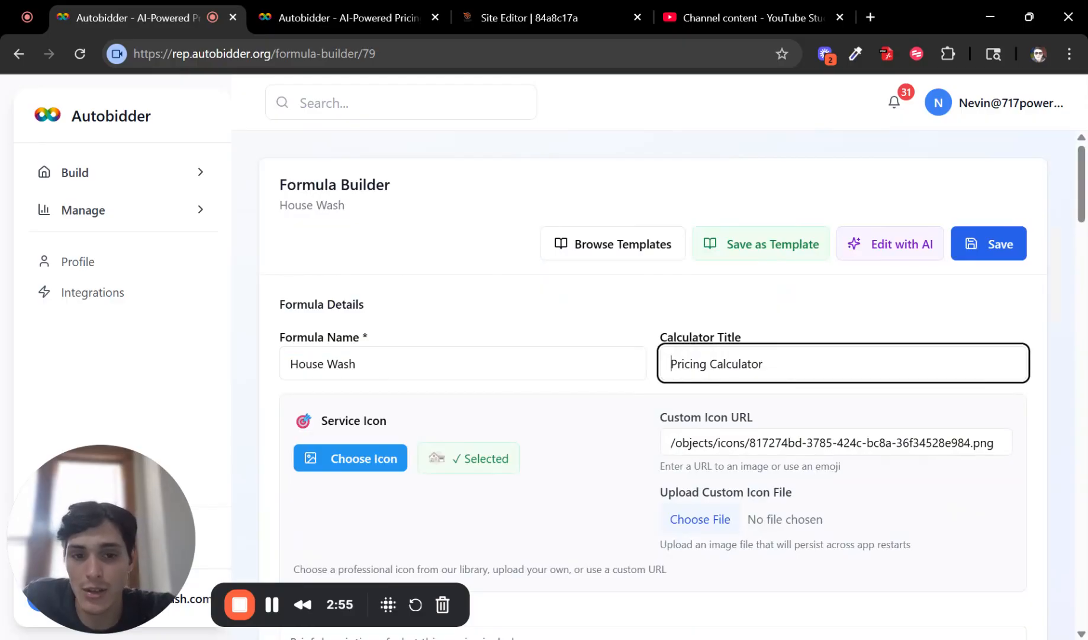
{"action": "type", "text": "HOuse"}
{"action": "key", "text": "BackSpace"}
{"action": "key", "text": "BackSpace"}
{"action": "key", "text": "BackSpace"}
{"action": "key", "text": "BackSpace"}
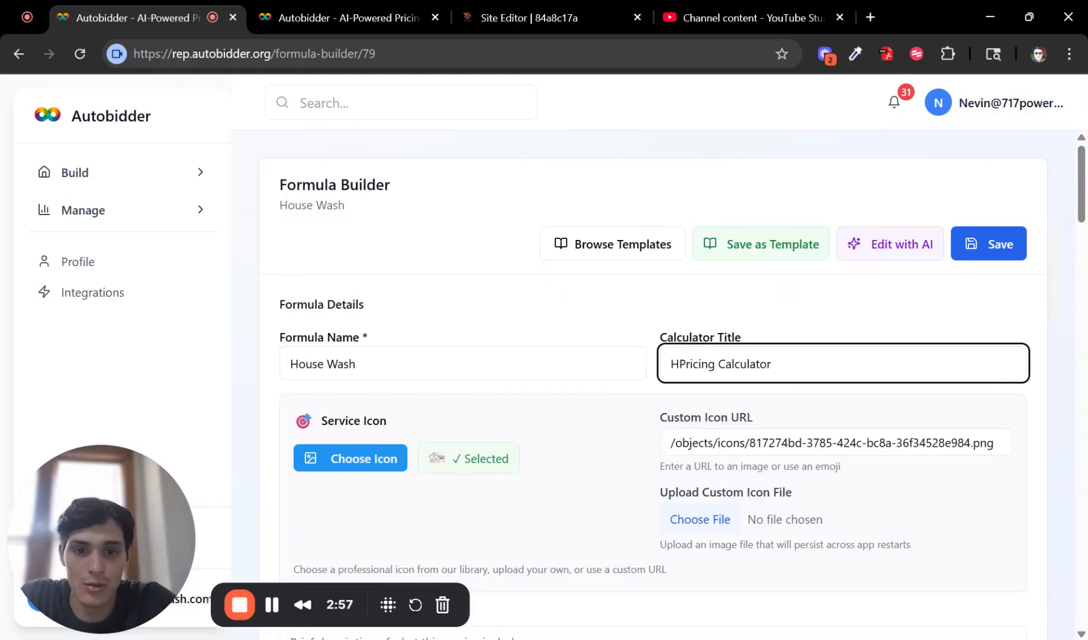
{"action": "type", "text": "ouse Wash"}
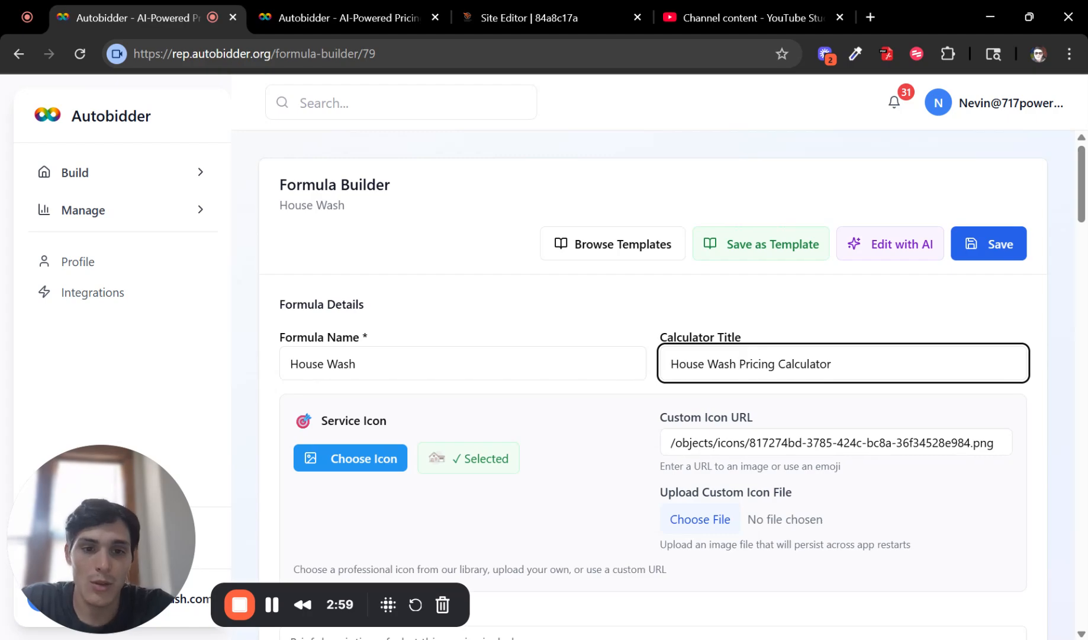
{"action": "left_click", "coordinate": [903, 410]}
Step: Look through the service description, service highlights and guide video URL fields
{"action": "scroll", "coordinate": [896, 413], "scroll_direction": "down", "scroll_amount": 4}
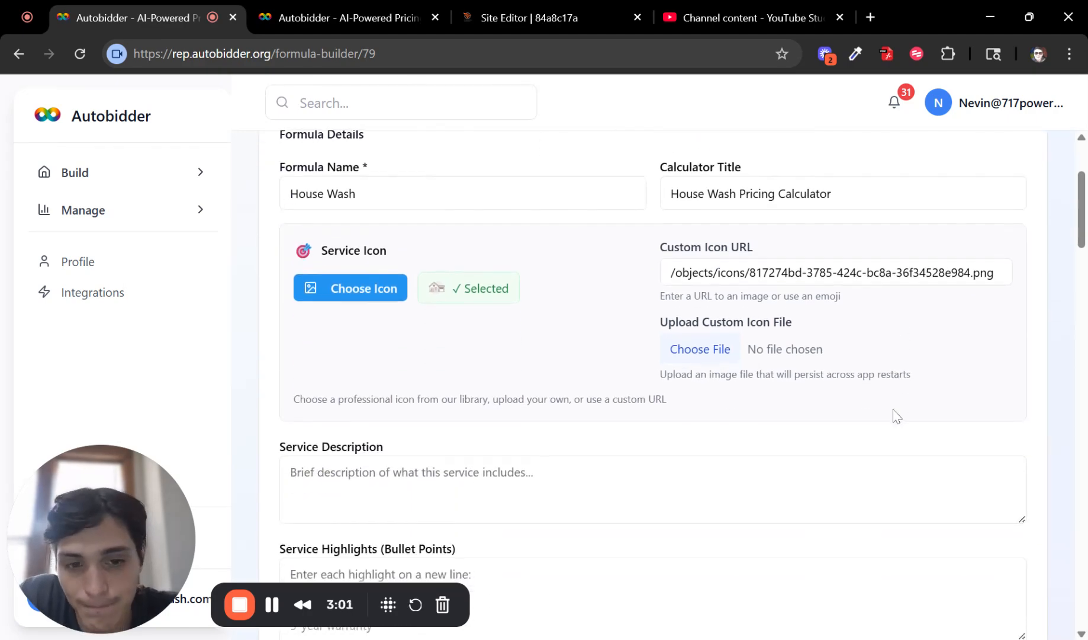
{"action": "scroll", "coordinate": [846, 355], "scroll_direction": "down", "scroll_amount": 2}
{"action": "left_click", "coordinate": [847, 344]}
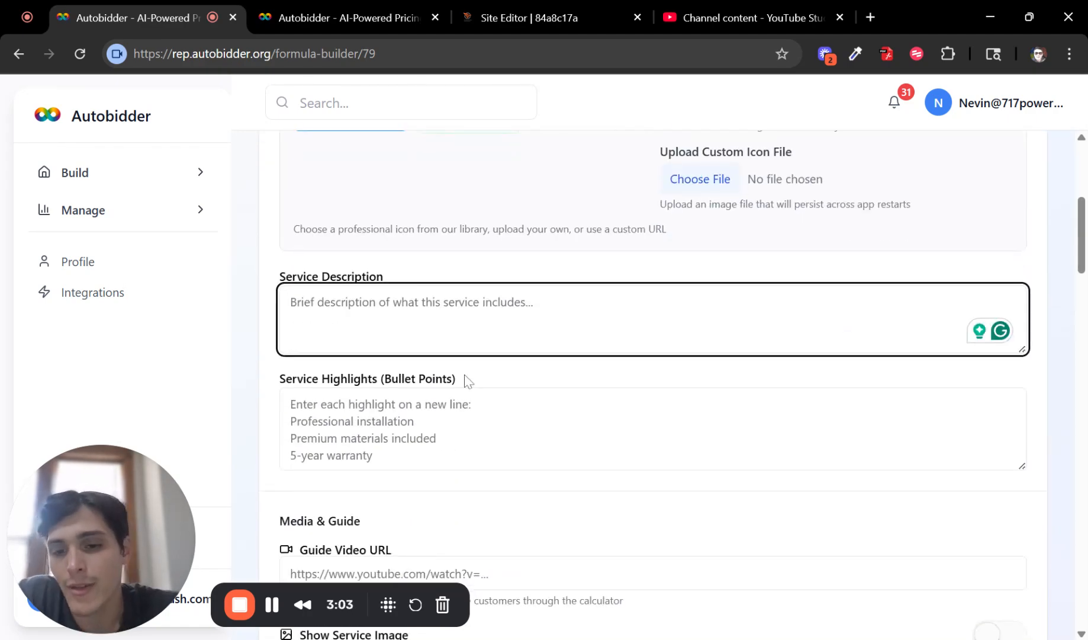
{"action": "left_click", "coordinate": [471, 409]}
{"action": "scroll", "coordinate": [598, 323], "scroll_direction": "down", "scroll_amount": 2}
{"action": "scroll", "coordinate": [598, 323], "scroll_direction": "down", "scroll_amount": 1}
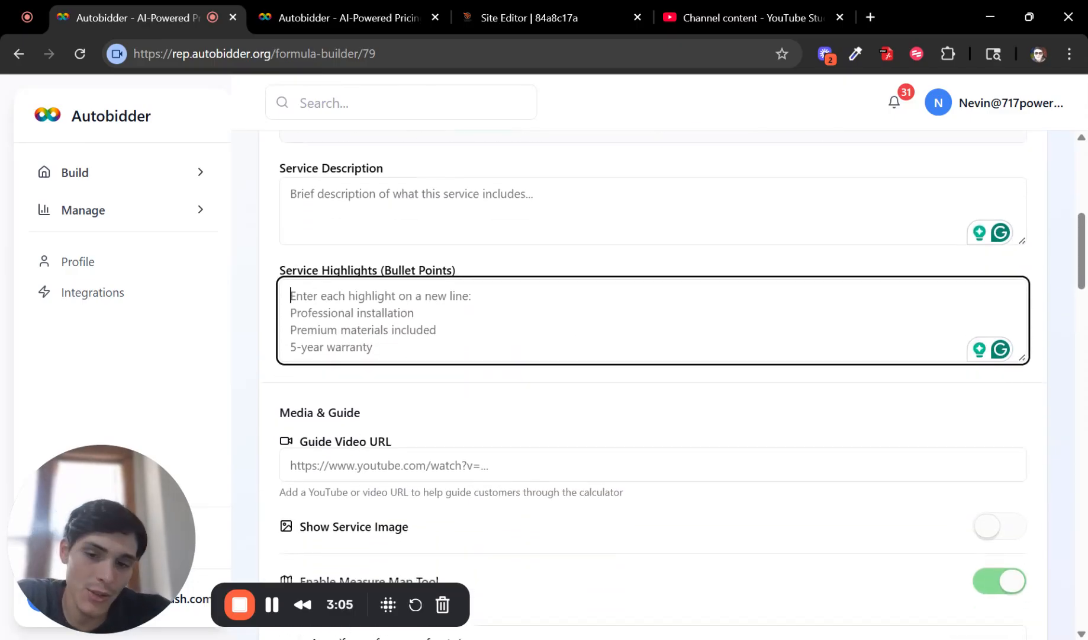
{"action": "scroll", "coordinate": [509, 327], "scroll_direction": "down", "scroll_amount": 3}
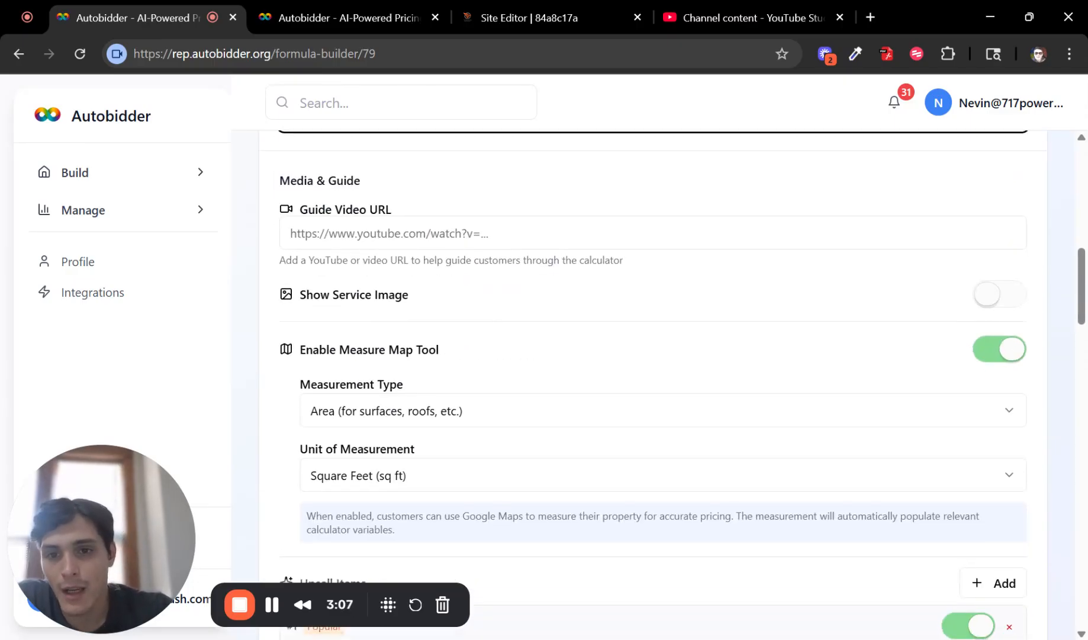
{"action": "left_click", "coordinate": [492, 240]}
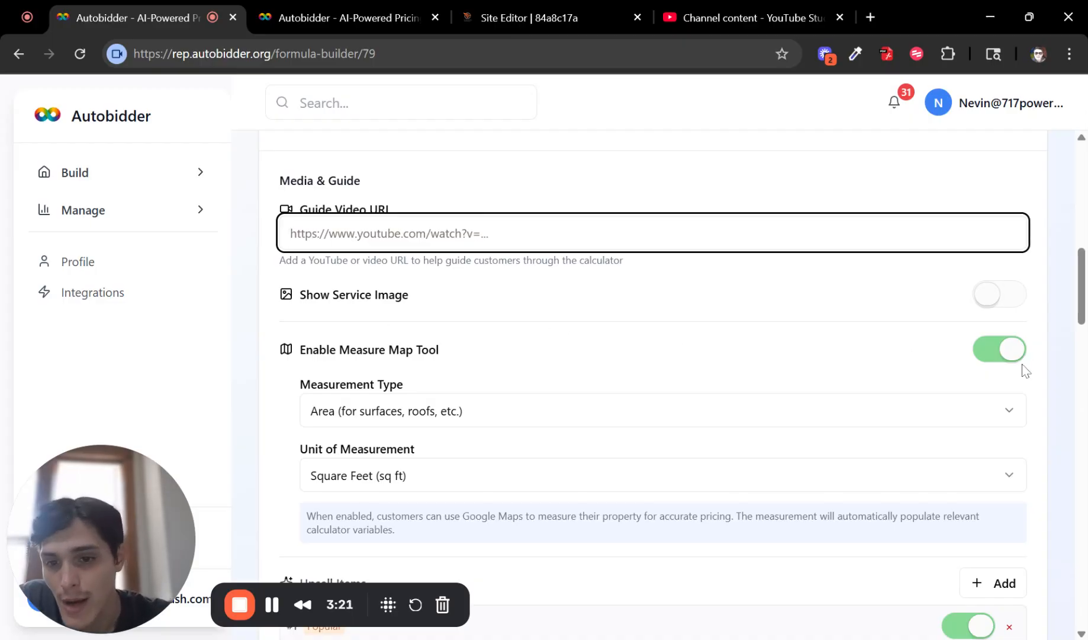
{"action": "scroll", "coordinate": [1021, 373], "scroll_direction": "down", "scroll_amount": 1}
Step: Go to Upsell Items and select the Gutter Brightening add-on name
{"action": "scroll", "coordinate": [882, 187], "scroll_direction": "down", "scroll_amount": 2}
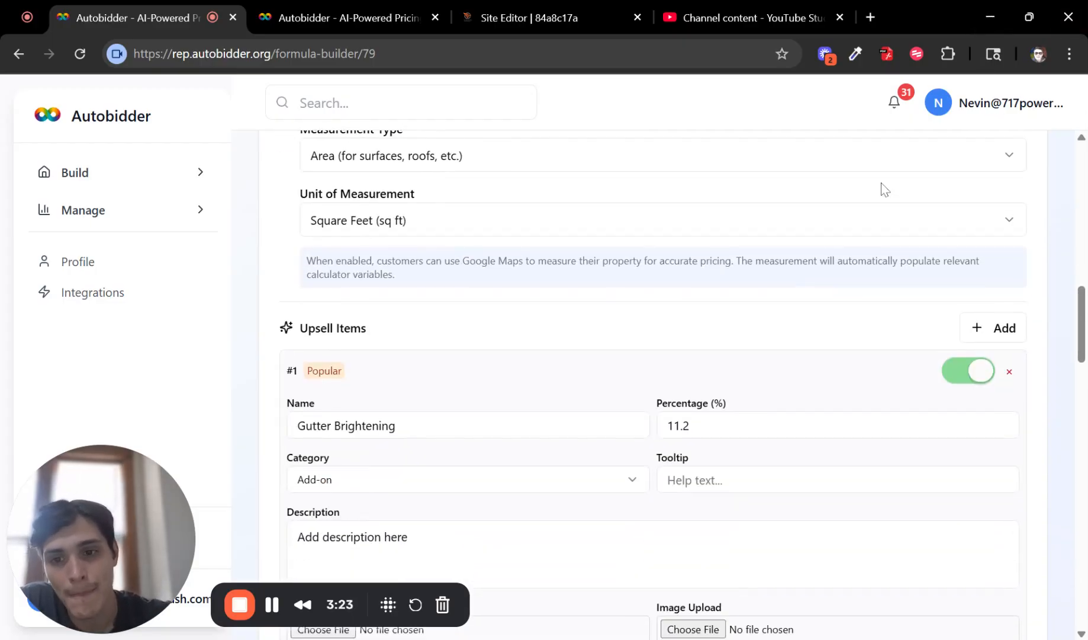
{"action": "left_click_drag", "start_coordinate": [309, 329], "coordinate": [366, 329]}
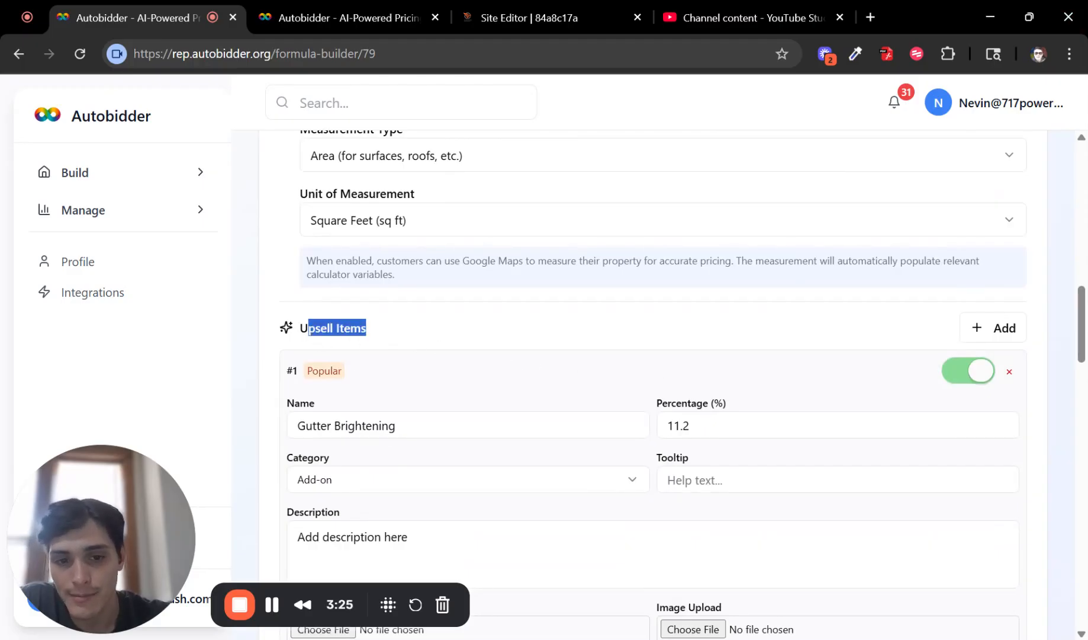
{"action": "scroll", "coordinate": [497, 395], "scroll_direction": "down", "scroll_amount": 1}
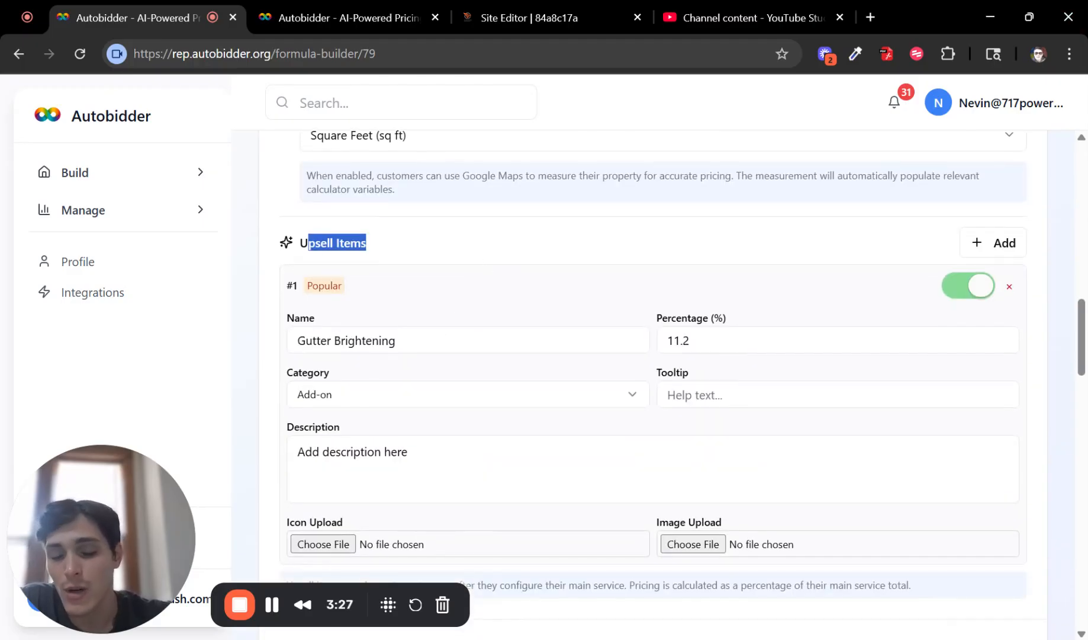
{"action": "triple_click", "coordinate": [290, 340]}
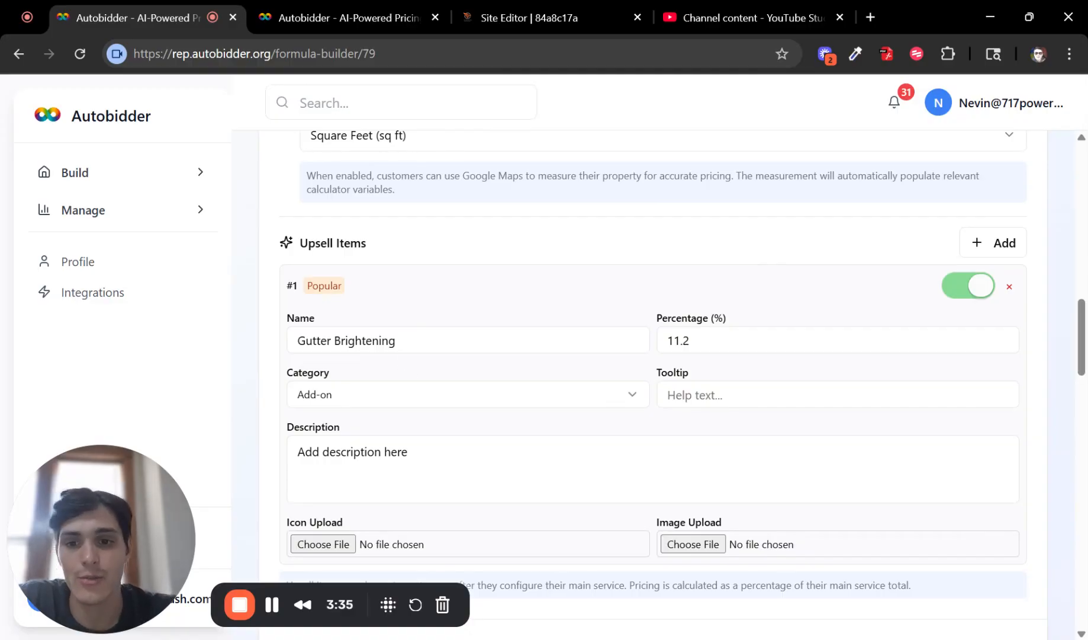
{"action": "triple_click", "coordinate": [462, 340]}
{"action": "left_click", "coordinate": [486, 312]}
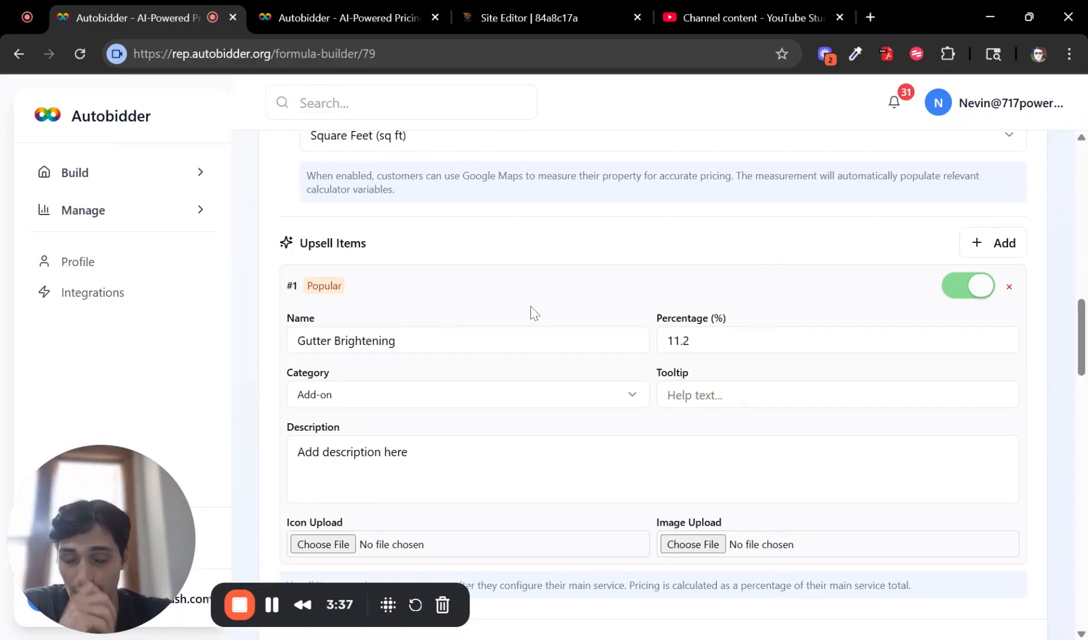
{"action": "scroll", "coordinate": [628, 277], "scroll_direction": "down", "scroll_amount": 3}
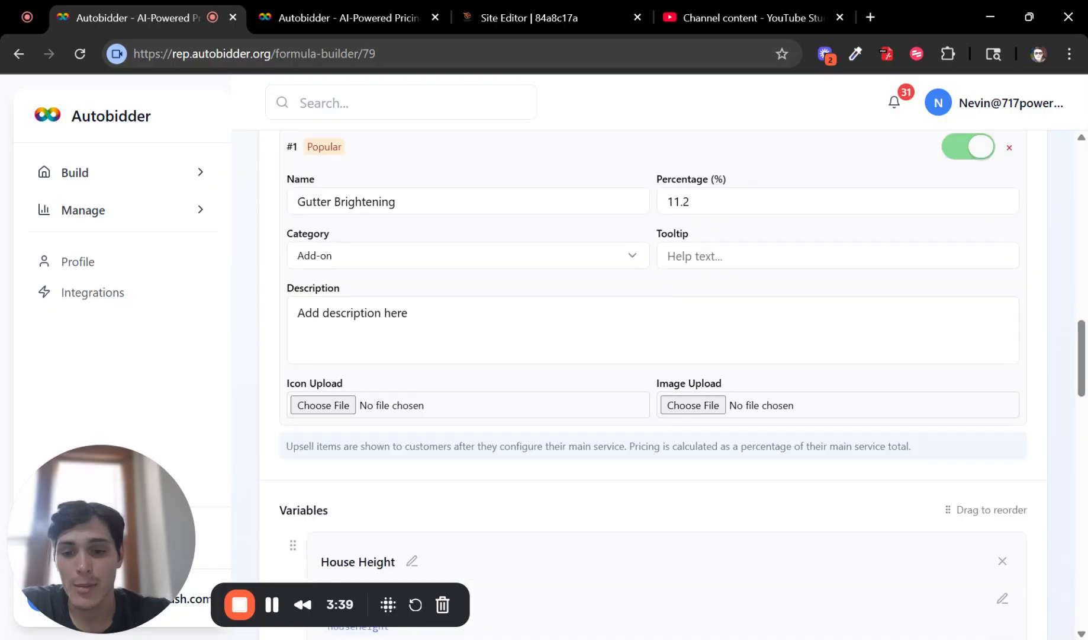
Step: Set the Gutter Brightening tooltip to 'Remove black steaks from gutters' and leave the description unchanged
{"action": "left_click", "coordinate": [410, 282]}
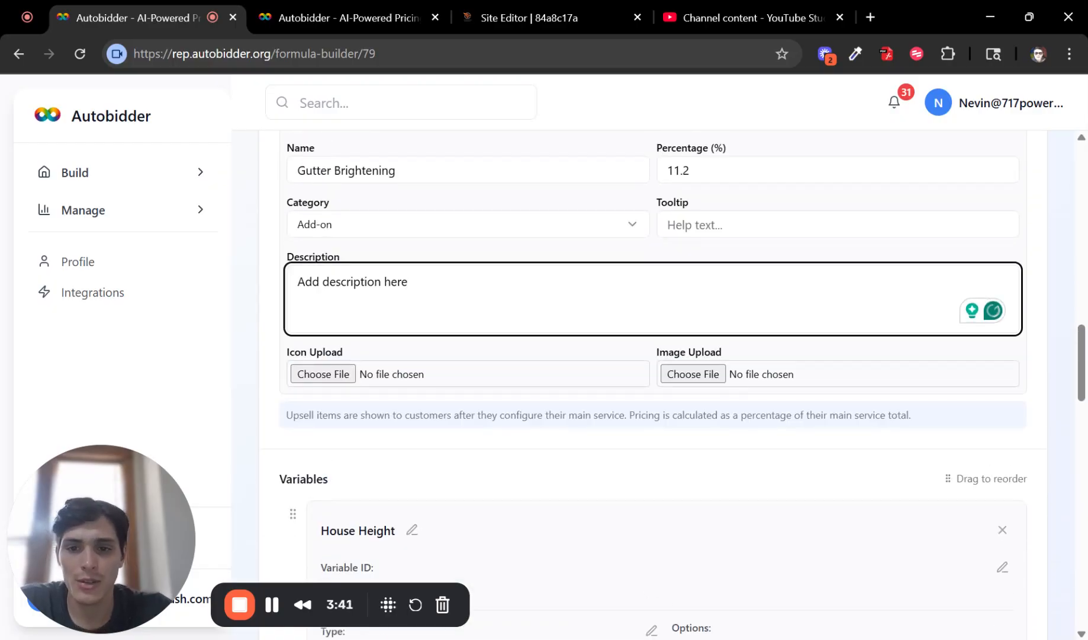
{"action": "key", "text": "ctrl+a"}
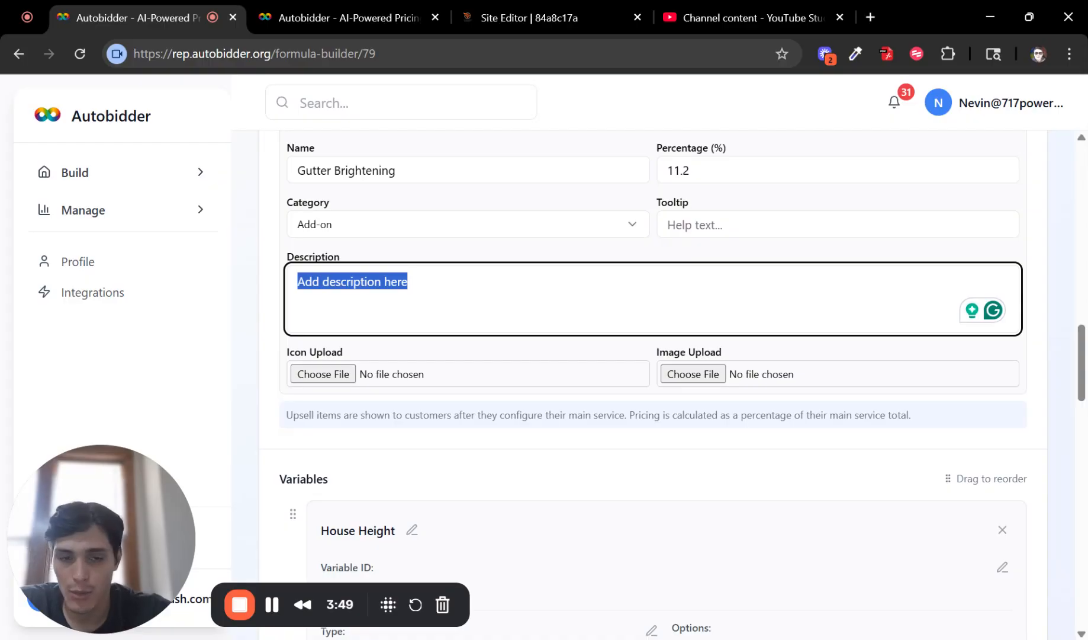
{"action": "left_click", "coordinate": [711, 225]}
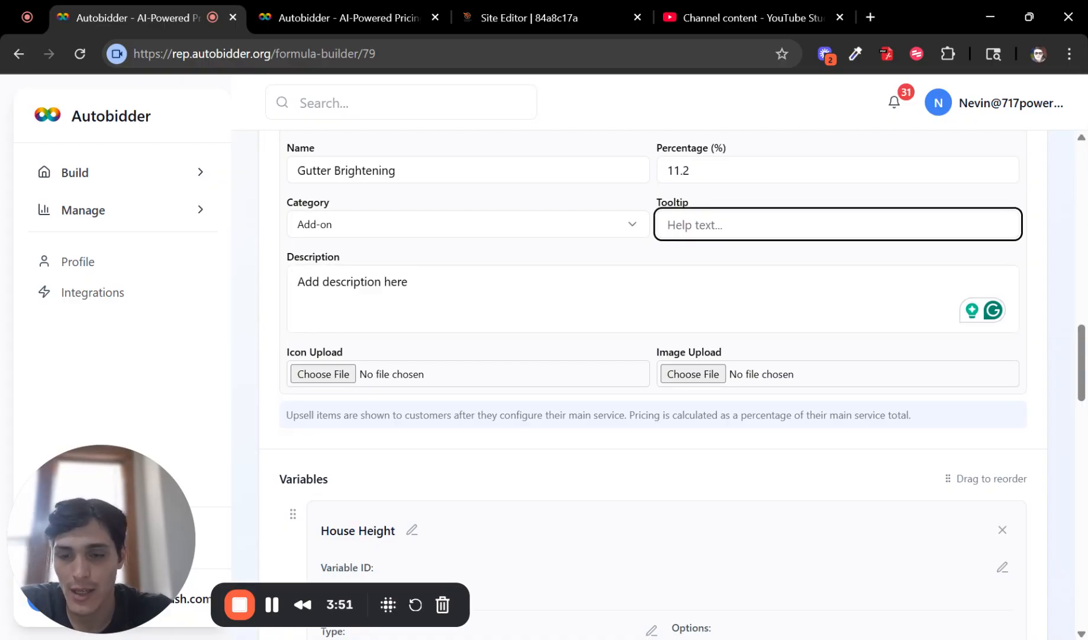
{"action": "type", "text": "Remove "}
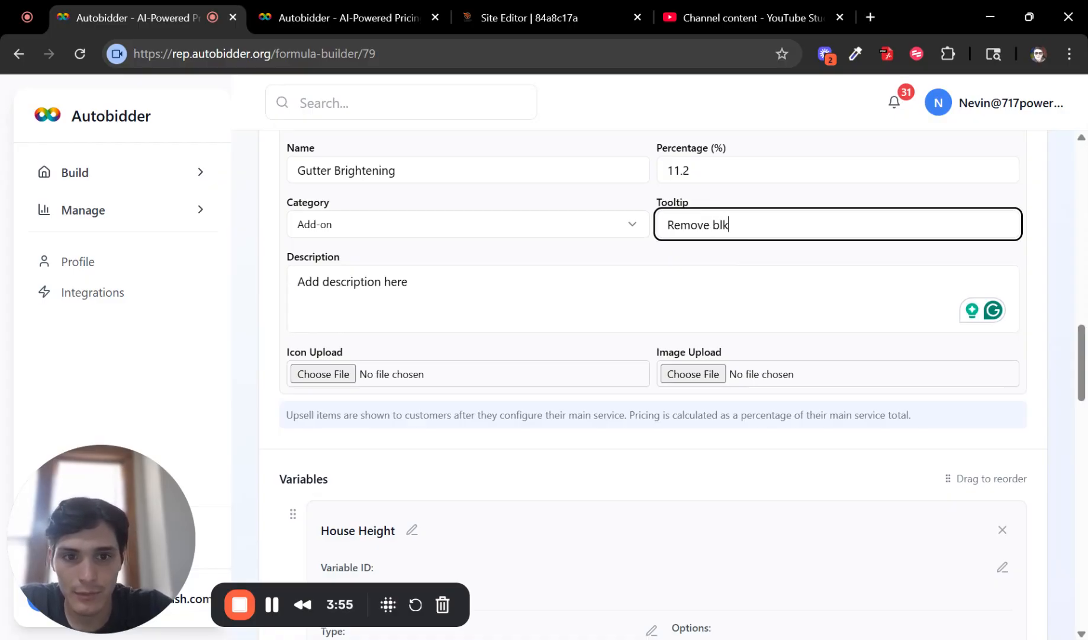
{"action": "type", "text": "black steaks"}
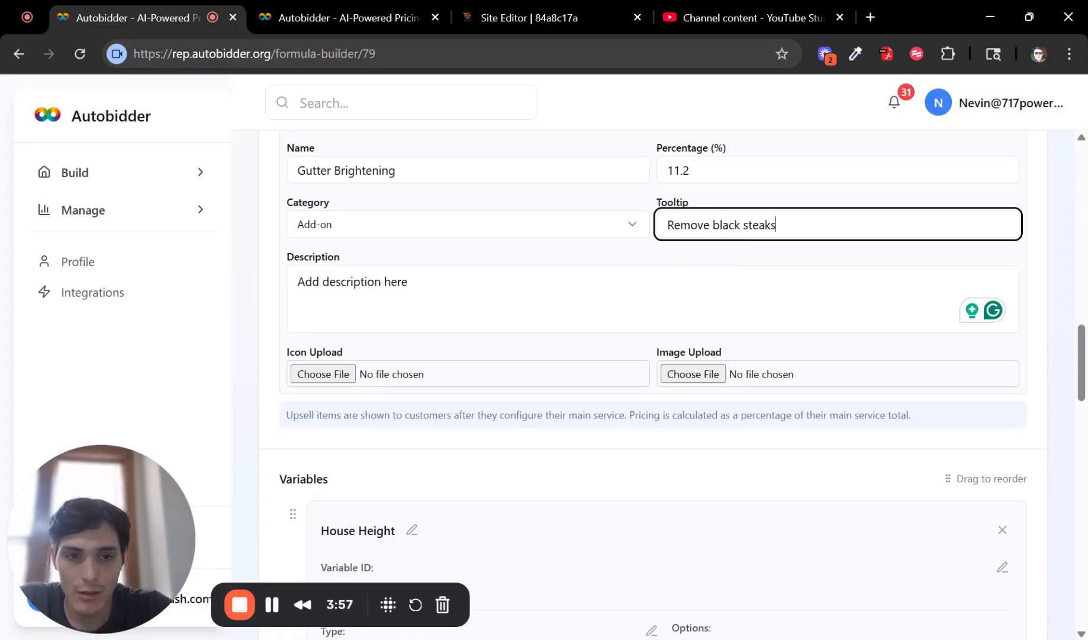
{"action": "type", "text": " from gut"}
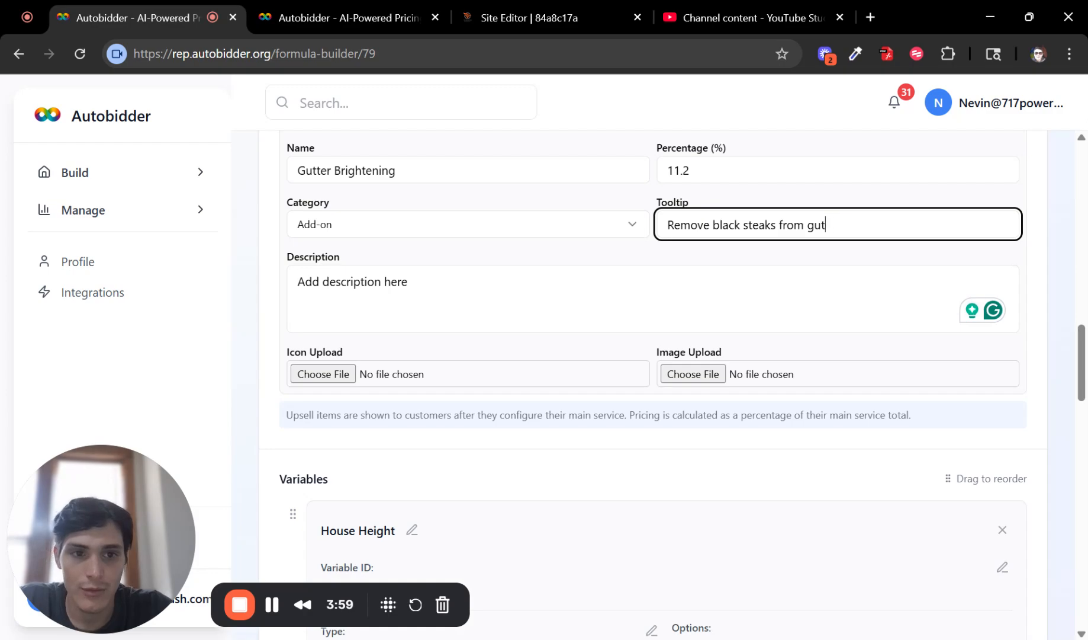
{"action": "type", "text": "erters"}
{"action": "key", "text": "Tab"}
{"action": "scroll", "coordinate": [651, 326], "scroll_direction": "down", "scroll_amount": 4}
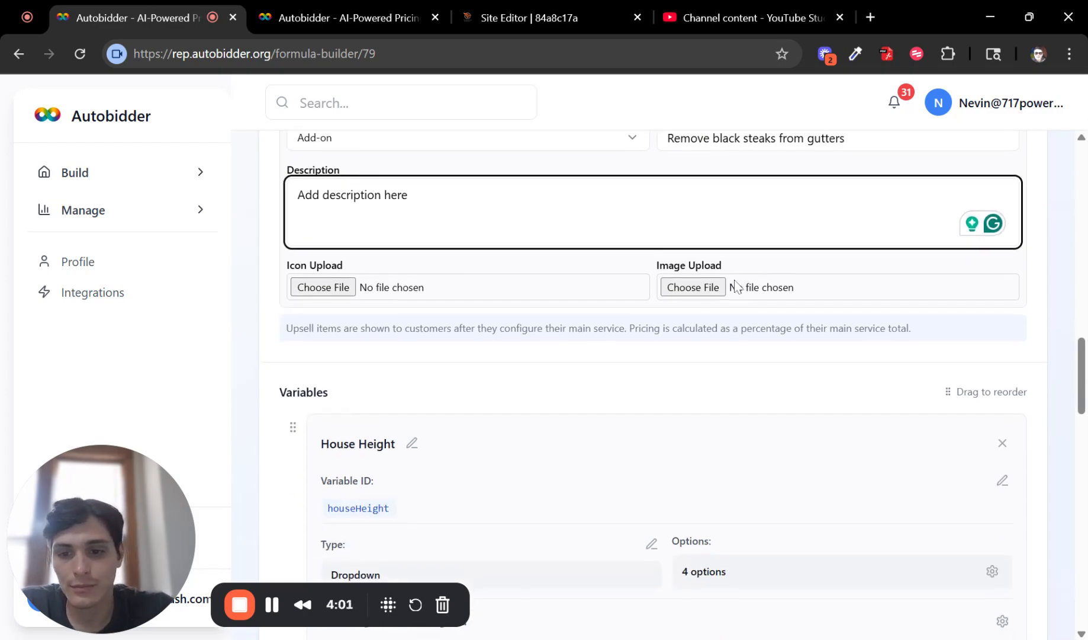
Step: Show the House Height variable's option prices
{"action": "scroll", "coordinate": [649, 306], "scroll_direction": "up", "scroll_amount": 1}
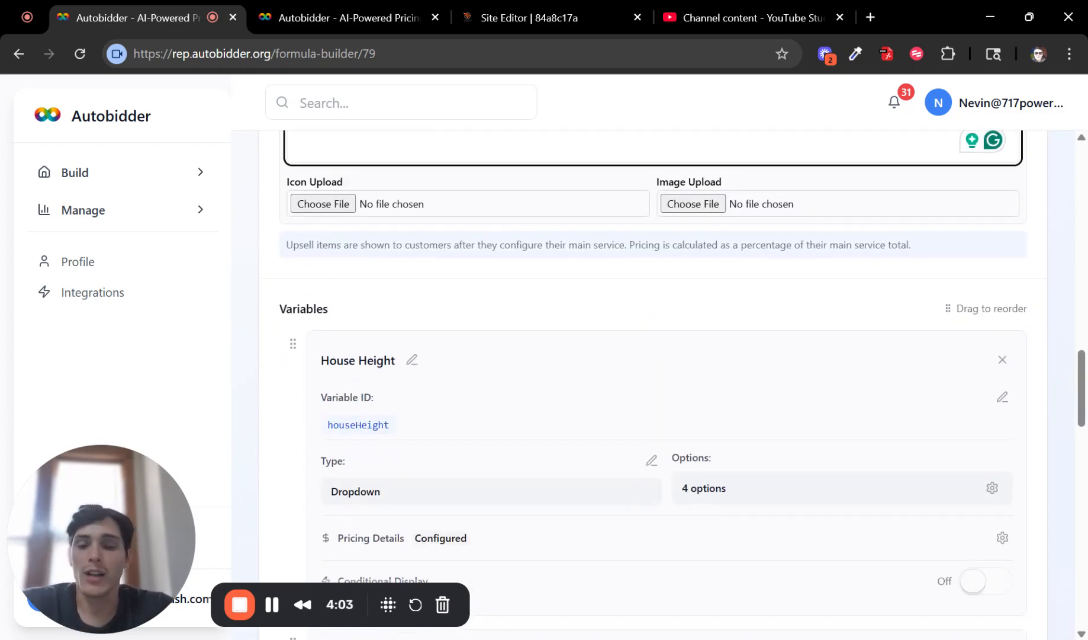
{"action": "scroll", "coordinate": [536, 263], "scroll_direction": "down", "scroll_amount": 3}
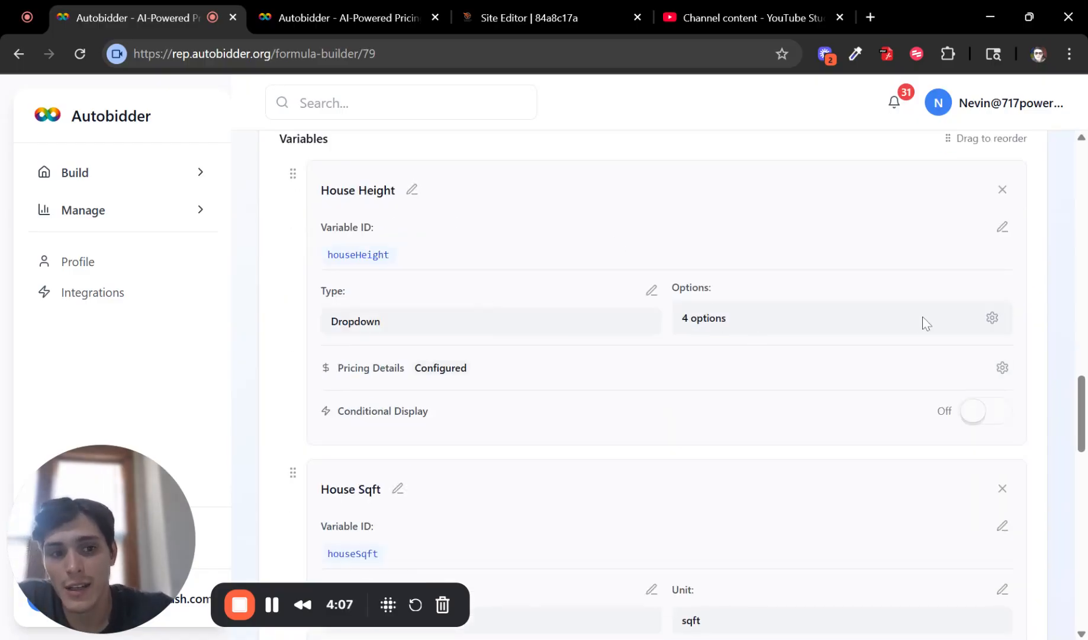
{"action": "left_click_drag", "start_coordinate": [382, 326], "coordinate": [326, 313]}
{"action": "left_click", "coordinate": [992, 318]}
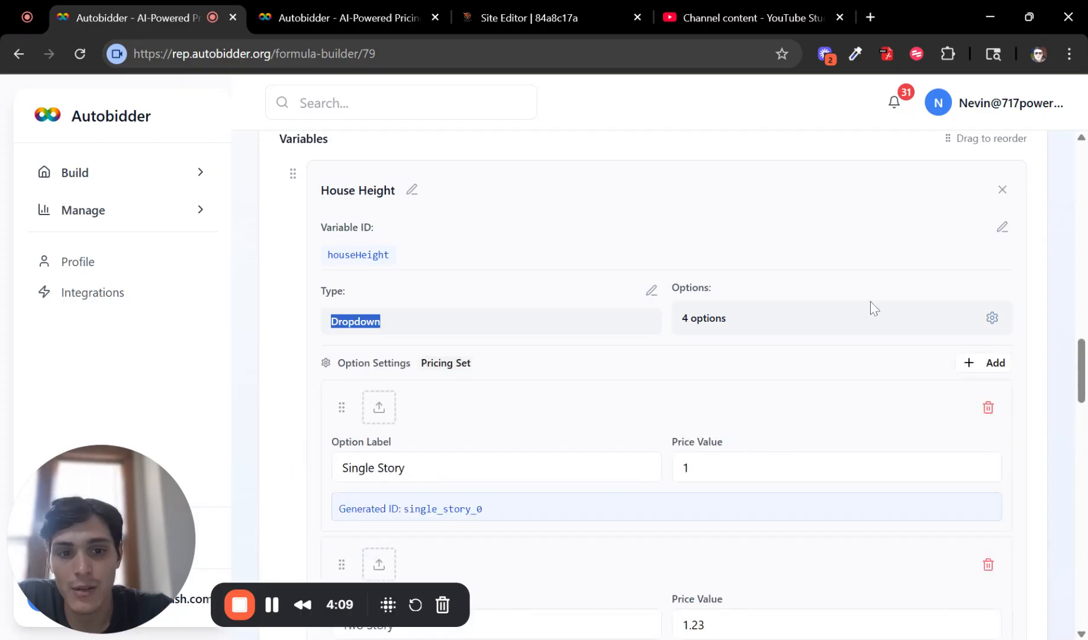
{"action": "scroll", "coordinate": [871, 308], "scroll_direction": "down", "scroll_amount": 9}
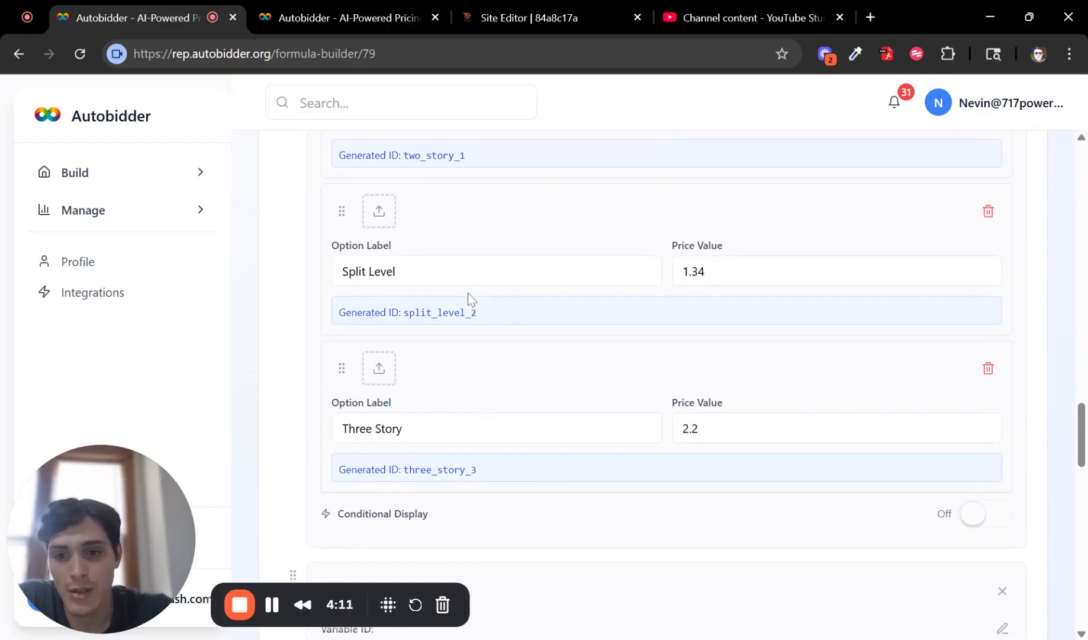
{"action": "scroll", "coordinate": [465, 296], "scroll_direction": "down", "scroll_amount": 6}
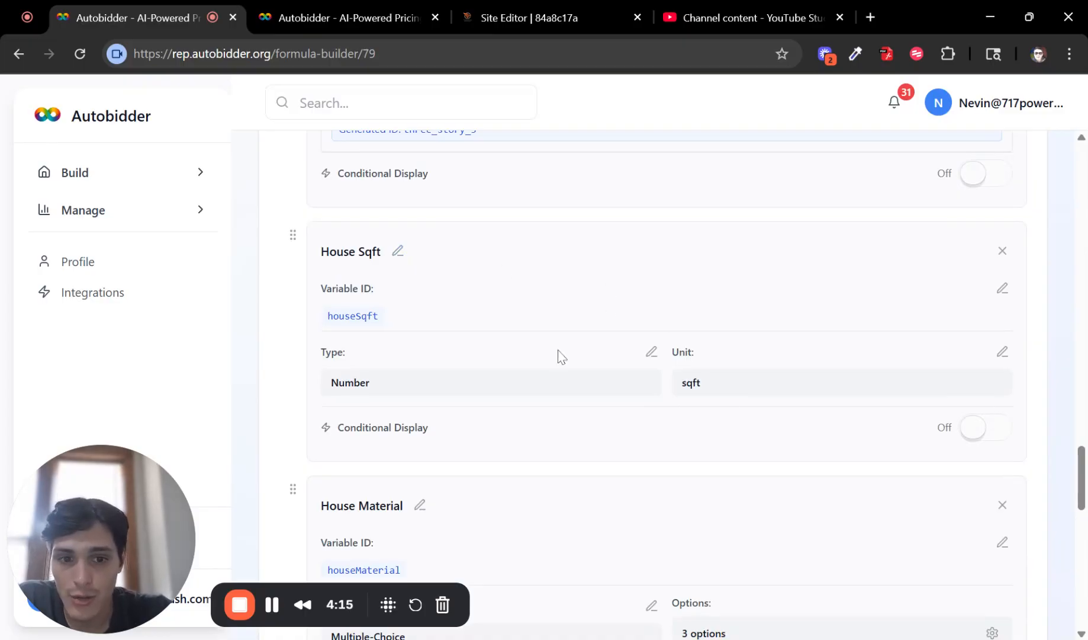
Step: Show House Material's option prices: Vinyl 0.25, Brick 0.3, Stucco 0.28
{"action": "double_click", "coordinate": [385, 382]}
{"action": "scroll", "coordinate": [441, 355], "scroll_direction": "down", "scroll_amount": 3}
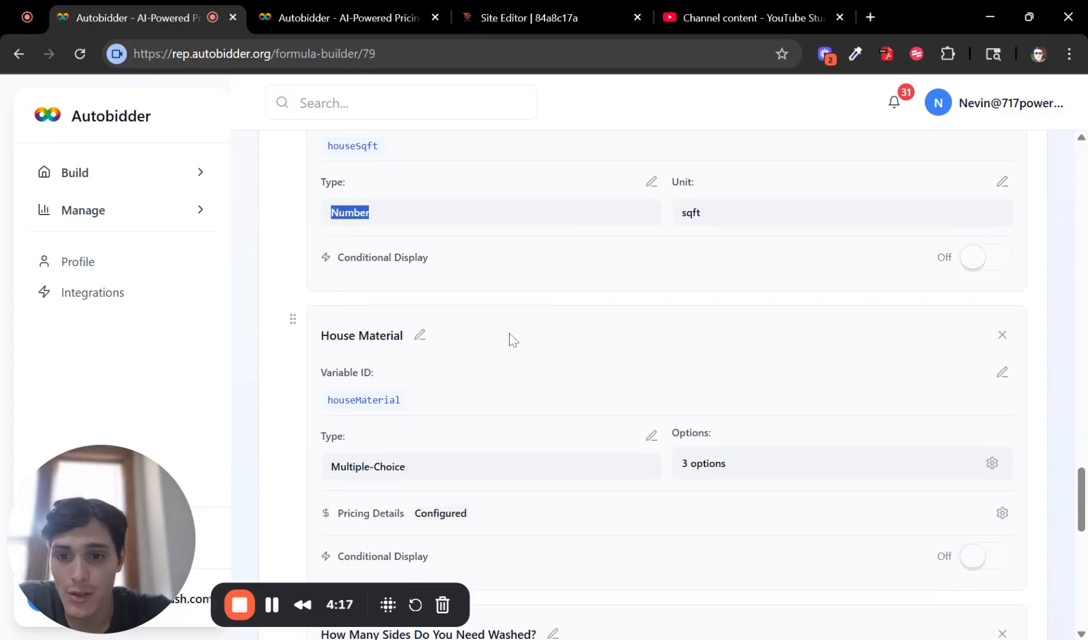
{"action": "scroll", "coordinate": [762, 325], "scroll_direction": "down", "scroll_amount": 2}
{"action": "left_click", "coordinate": [992, 378]}
{"action": "scroll", "coordinate": [889, 343], "scroll_direction": "down", "scroll_amount": 5}
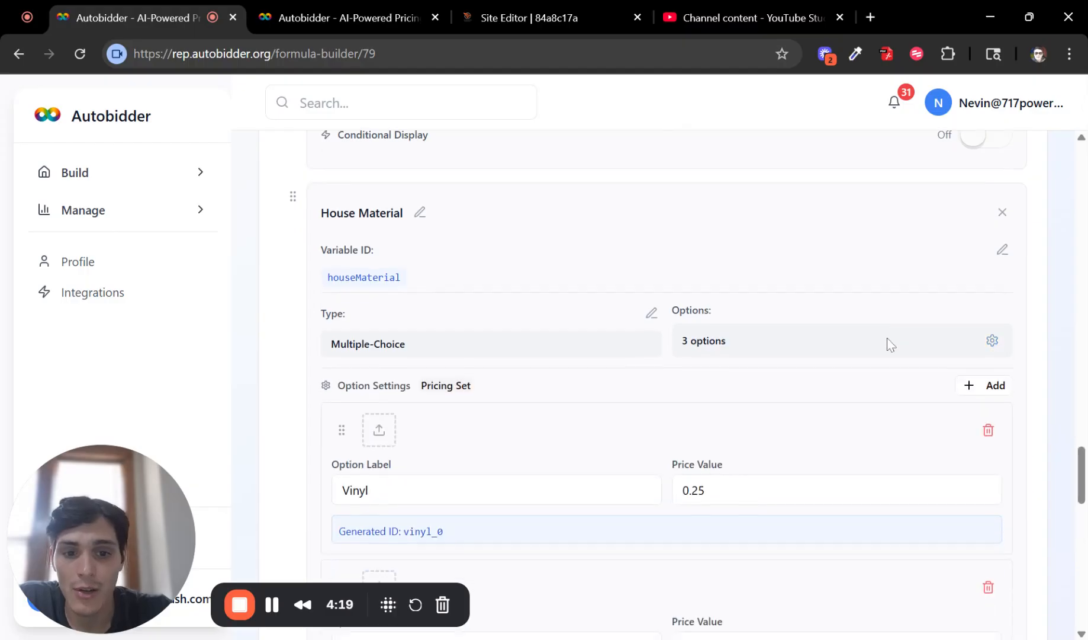
{"action": "scroll", "coordinate": [563, 388], "scroll_direction": "down", "scroll_amount": 2}
Step: Show the option prices for 'How Many Sides Do You Need Washed?'
{"action": "scroll", "coordinate": [723, 294], "scroll_direction": "up", "scroll_amount": 2}
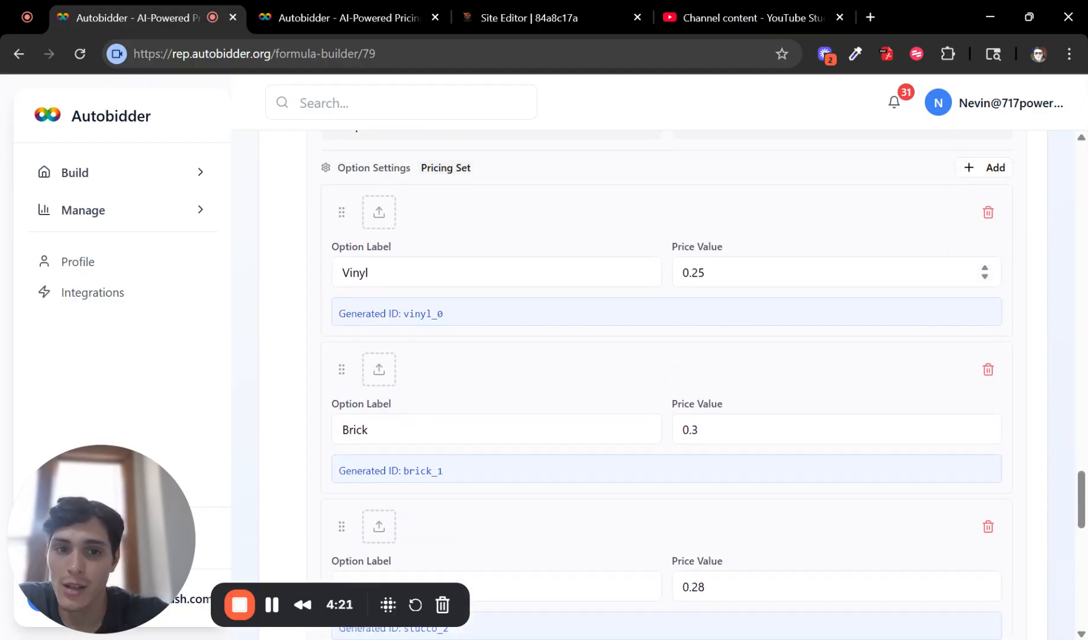
{"action": "scroll", "coordinate": [708, 379], "scroll_direction": "down", "scroll_amount": 4}
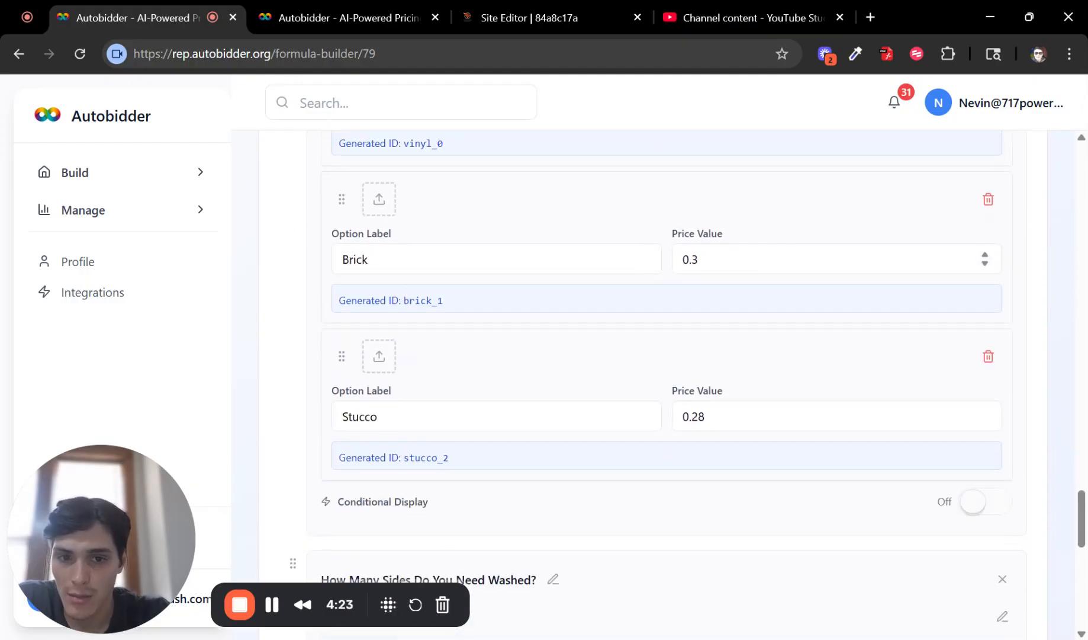
{"action": "scroll", "coordinate": [751, 245], "scroll_direction": "down", "scroll_amount": 6}
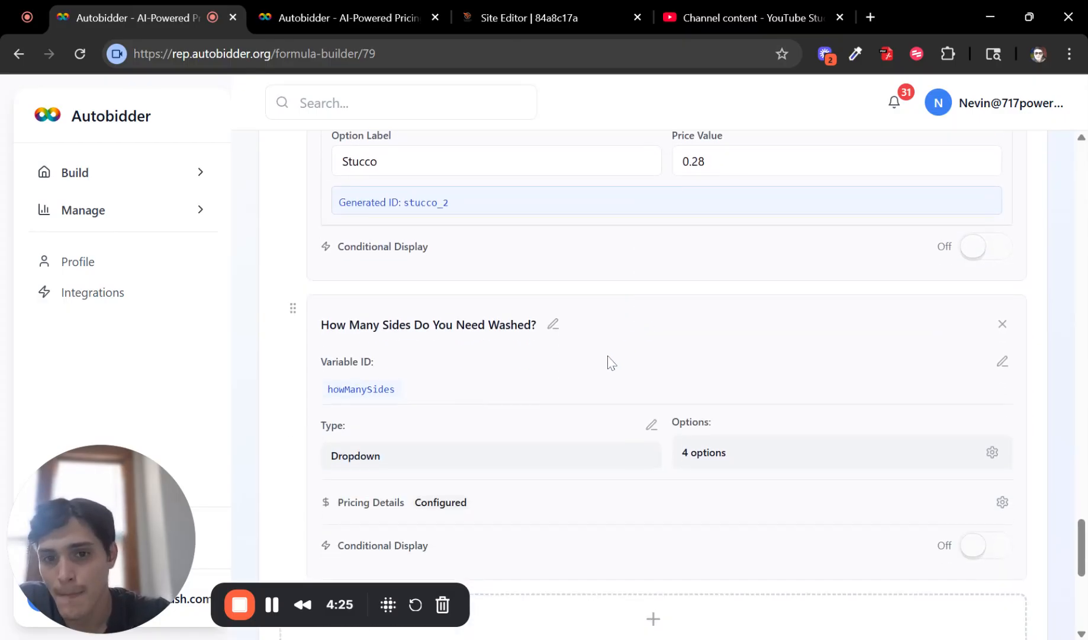
{"action": "scroll", "coordinate": [706, 384], "scroll_direction": "down", "scroll_amount": 2}
{"action": "left_click", "coordinate": [994, 368]}
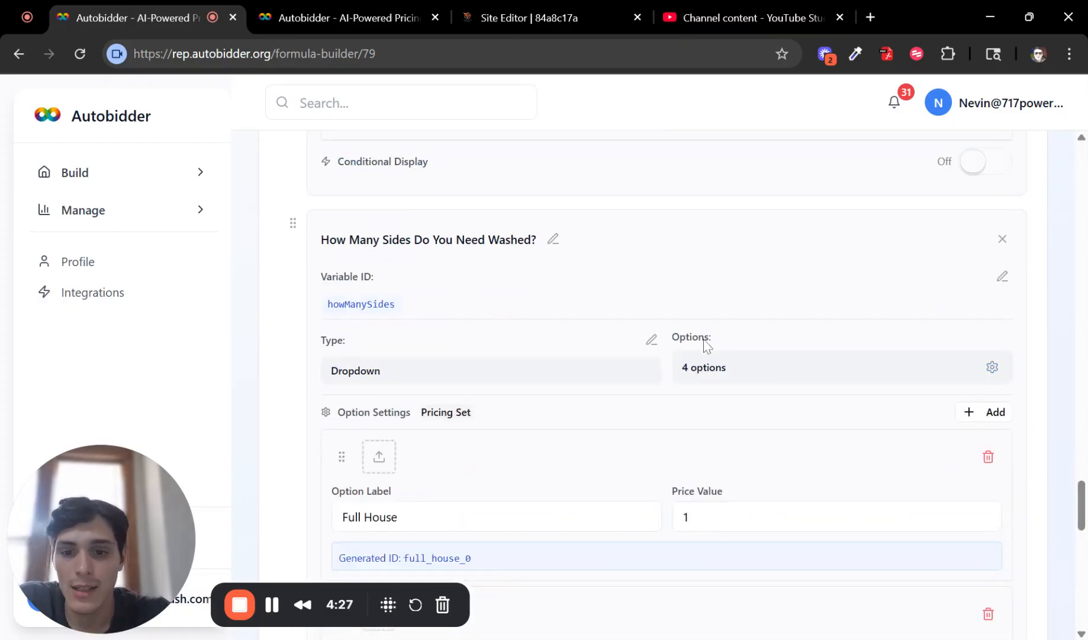
{"action": "scroll", "coordinate": [706, 344], "scroll_direction": "down", "scroll_amount": 4}
{"action": "scroll", "coordinate": [602, 264], "scroll_direction": "down", "scroll_amount": 18}
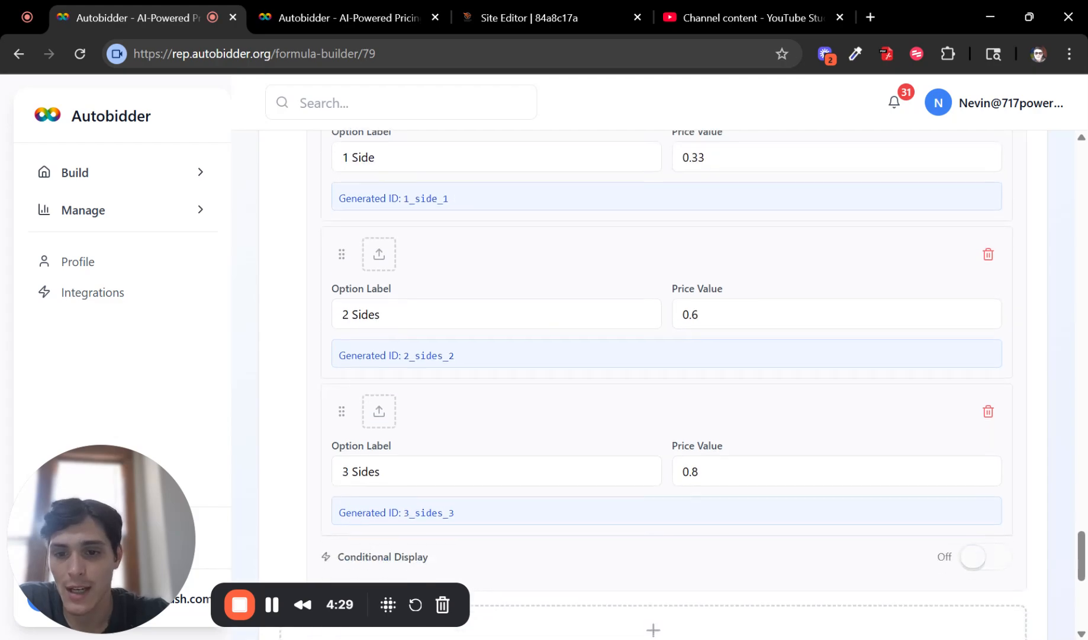
{"action": "scroll", "coordinate": [529, 360], "scroll_direction": "down", "scroll_amount": 4}
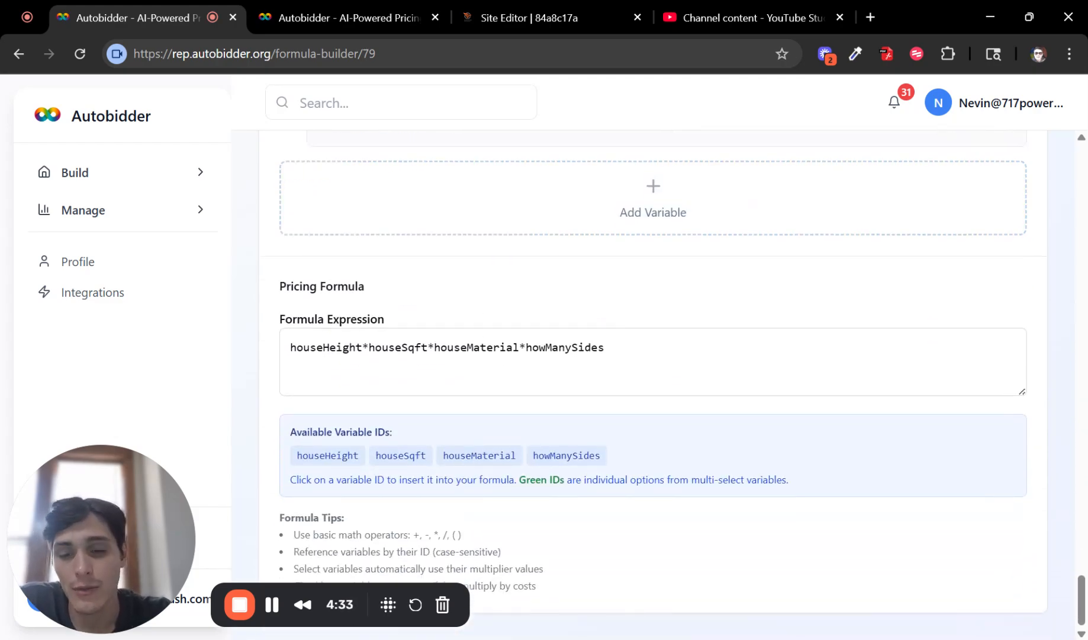
Step: Highlight the houseSqft and howManySides formula terms, then expand the Build pages in the sidebar
{"action": "left_click_drag", "start_coordinate": [296, 347], "coordinate": [513, 348]}
{"action": "left_click_drag", "start_coordinate": [604, 347], "coordinate": [526, 348]}
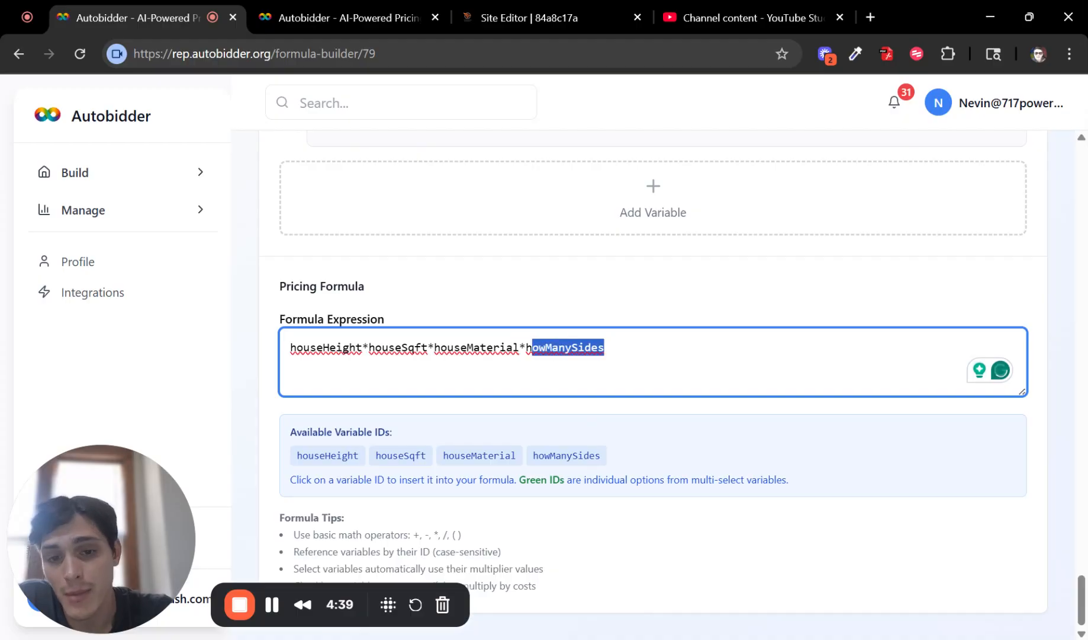
{"action": "left_click", "coordinate": [605, 348]}
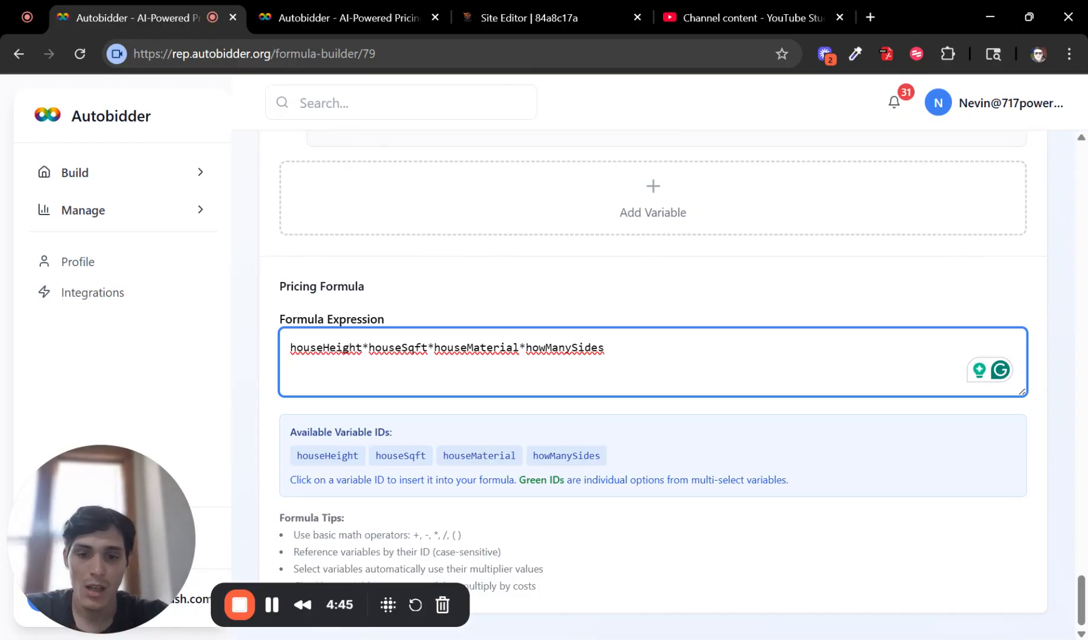
{"action": "left_click", "coordinate": [196, 176]}
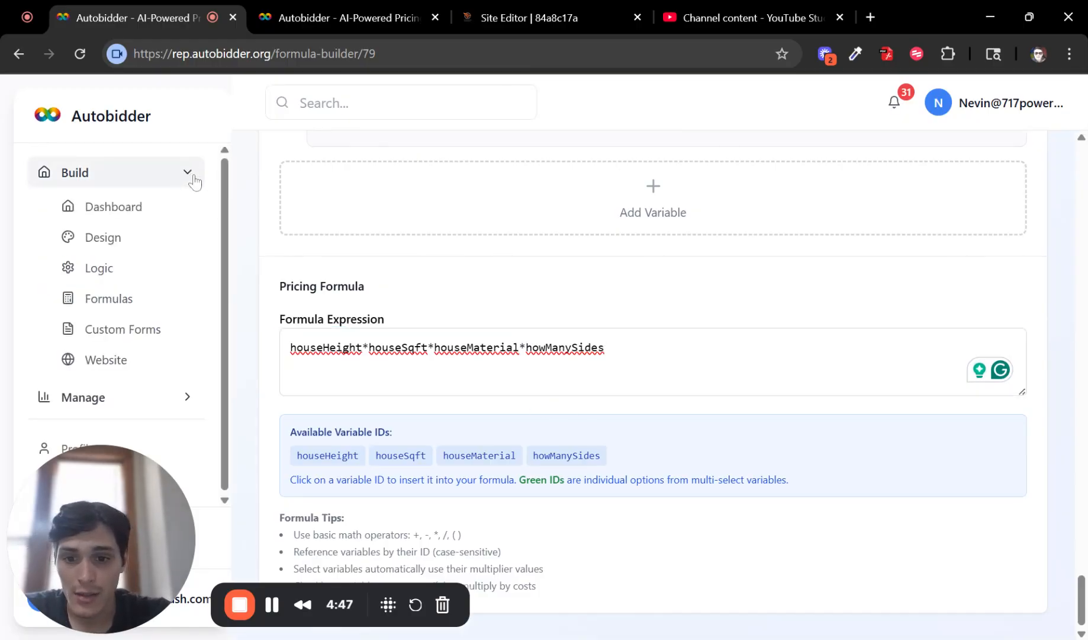
Step: Open the Kitchen Exhaust Cleaning calculator from the library for editing
{"action": "left_click", "coordinate": [155, 307]}
{"action": "scroll", "coordinate": [794, 326], "scroll_direction": "down", "scroll_amount": 4}
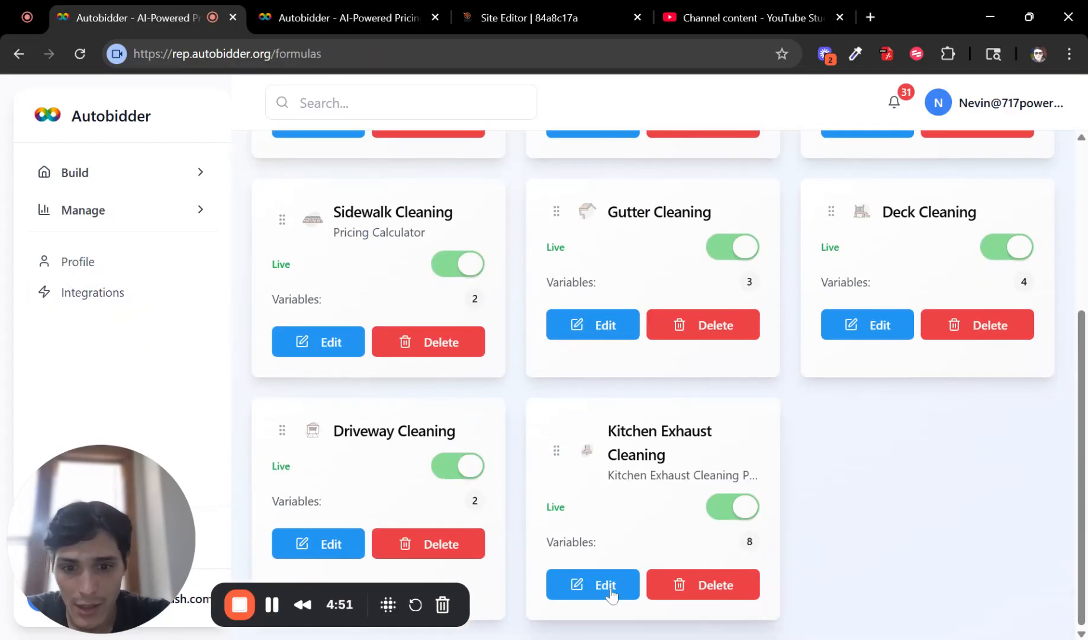
{"action": "left_click", "coordinate": [610, 592]}
Step: Review its hood-and-fan pricing formula, then expand Build in the sidebar
{"action": "scroll", "coordinate": [573, 467], "scroll_direction": "down", "scroll_amount": 20}
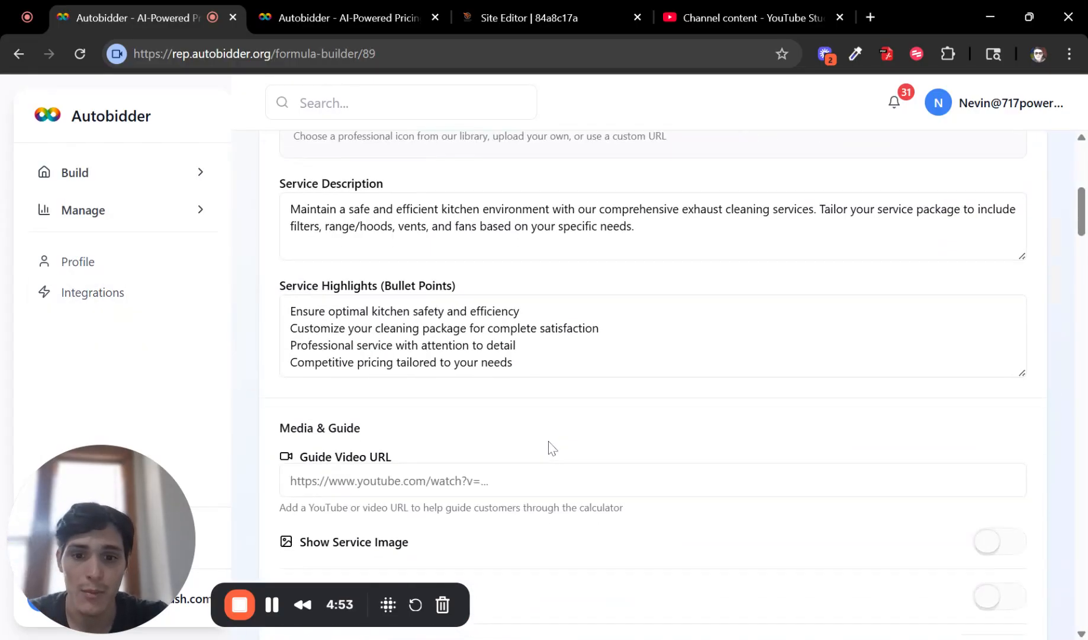
{"action": "scroll", "coordinate": [577, 447], "scroll_direction": "down", "scroll_amount": 15}
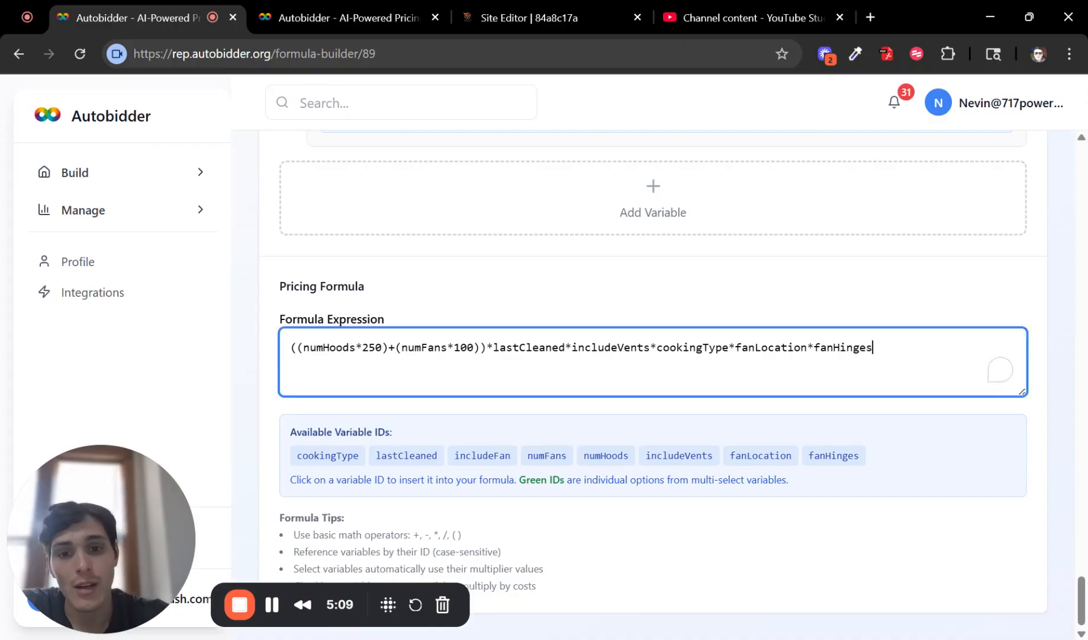
{"action": "left_click_drag", "start_coordinate": [873, 347], "coordinate": [290, 347]}
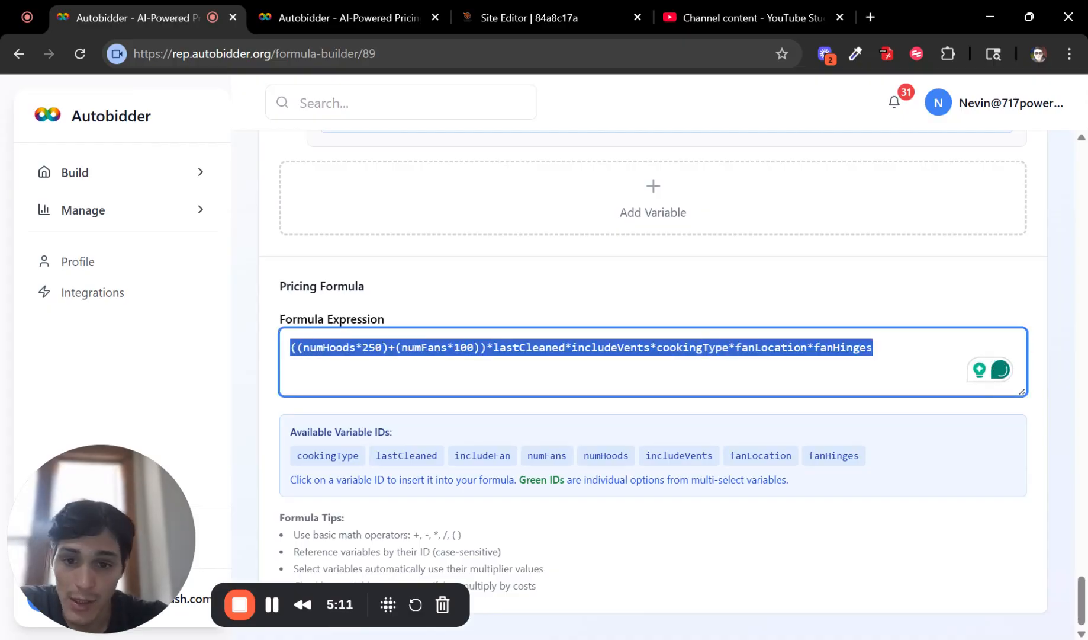
{"action": "left_click", "coordinate": [480, 347]}
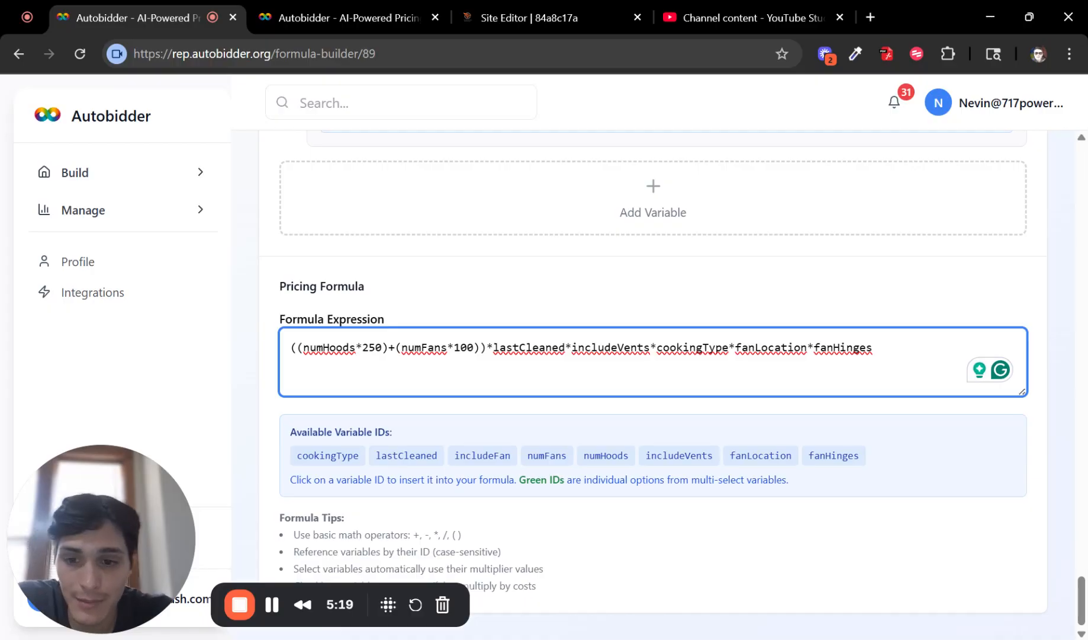
{"action": "left_click", "coordinate": [177, 175]}
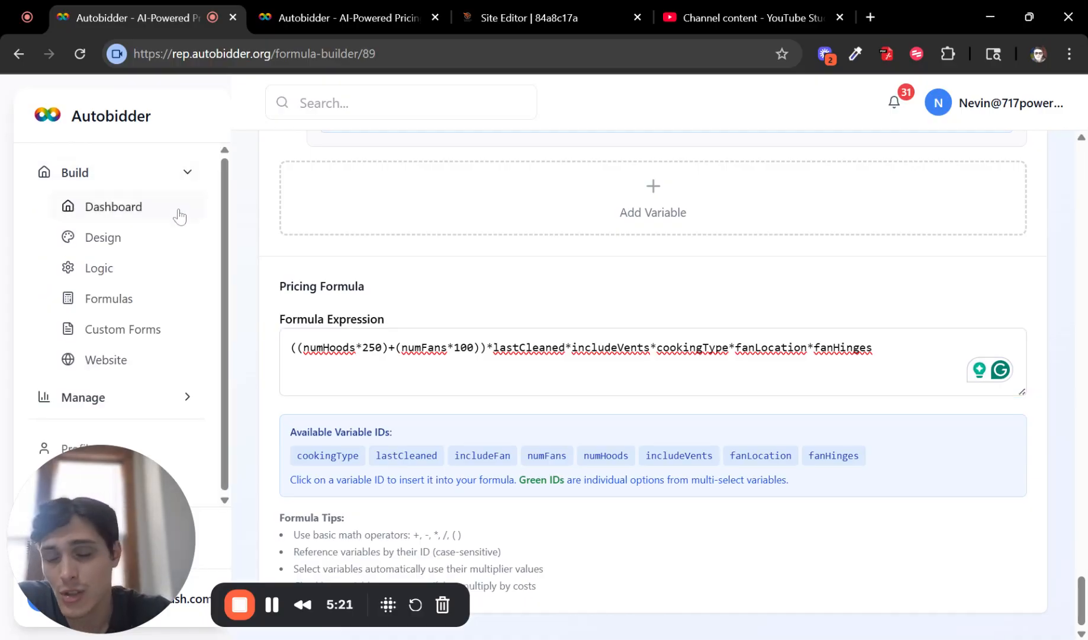
Step: Reload the live customer calculator so it shows the latest changes
{"action": "left_click", "coordinate": [349, 17]}
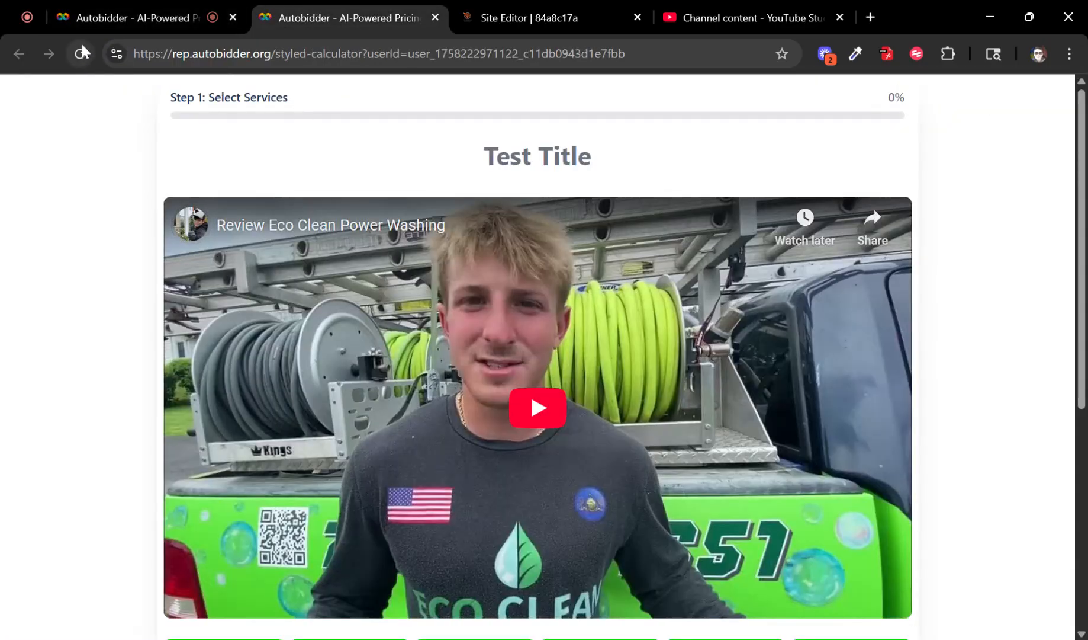
{"action": "left_click", "coordinate": [80, 54]}
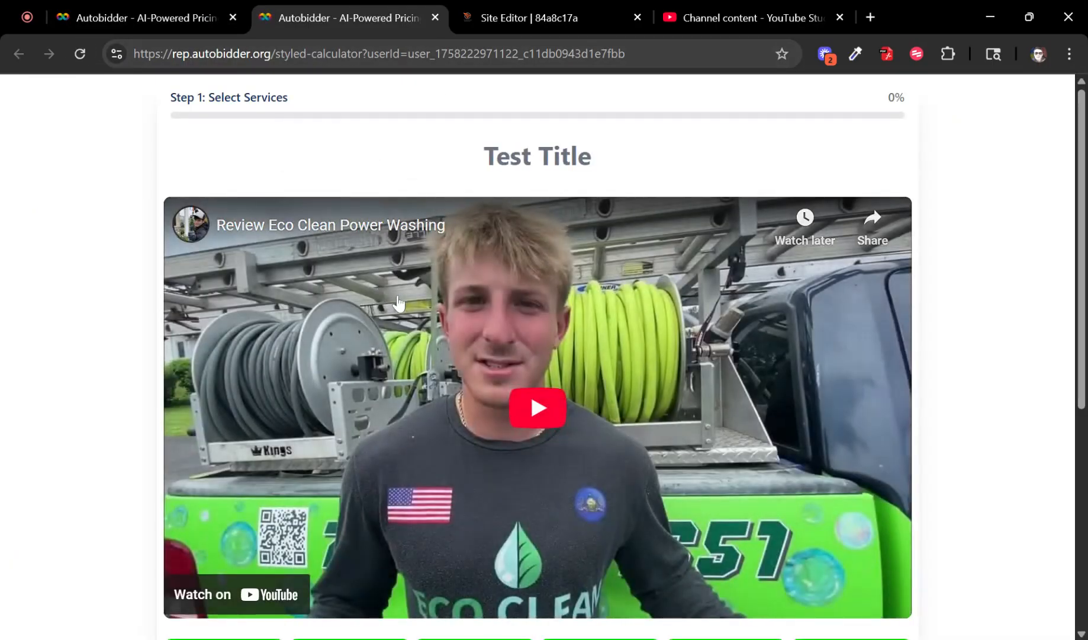
{"action": "scroll", "coordinate": [428, 364], "scroll_direction": "down", "scroll_amount": 5}
{"action": "scroll", "coordinate": [308, 389], "scroll_direction": "down", "scroll_amount": 1}
Step: Choose House Wash, set House Height to Two Story and enter 2300 sqft
{"action": "left_click", "coordinate": [226, 356]}
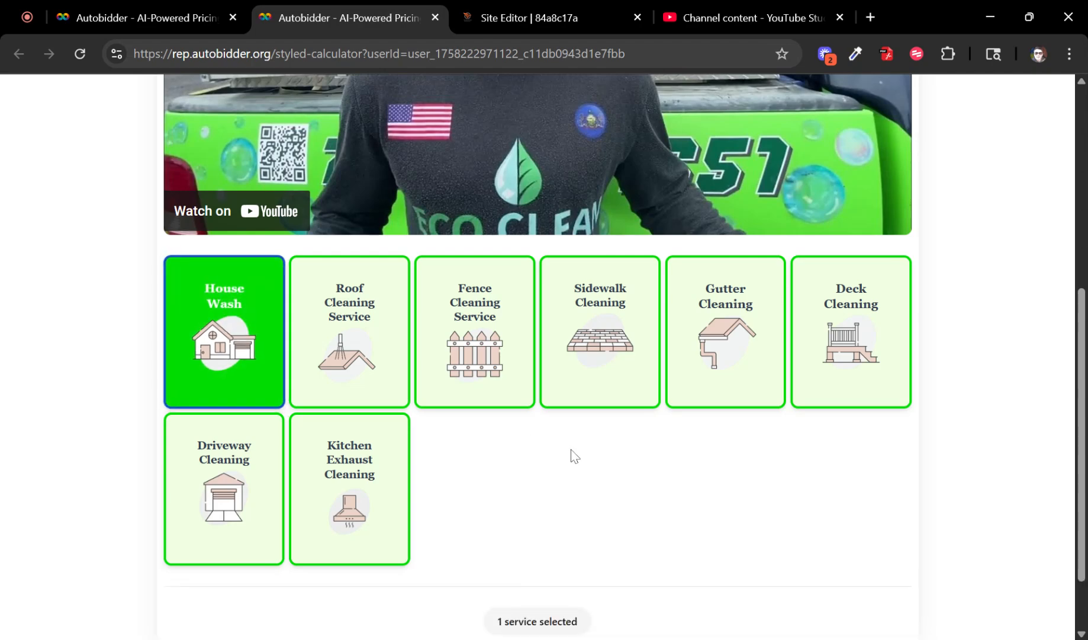
{"action": "scroll", "coordinate": [584, 515], "scroll_direction": "down", "scroll_amount": 2}
{"action": "left_click", "coordinate": [517, 613]}
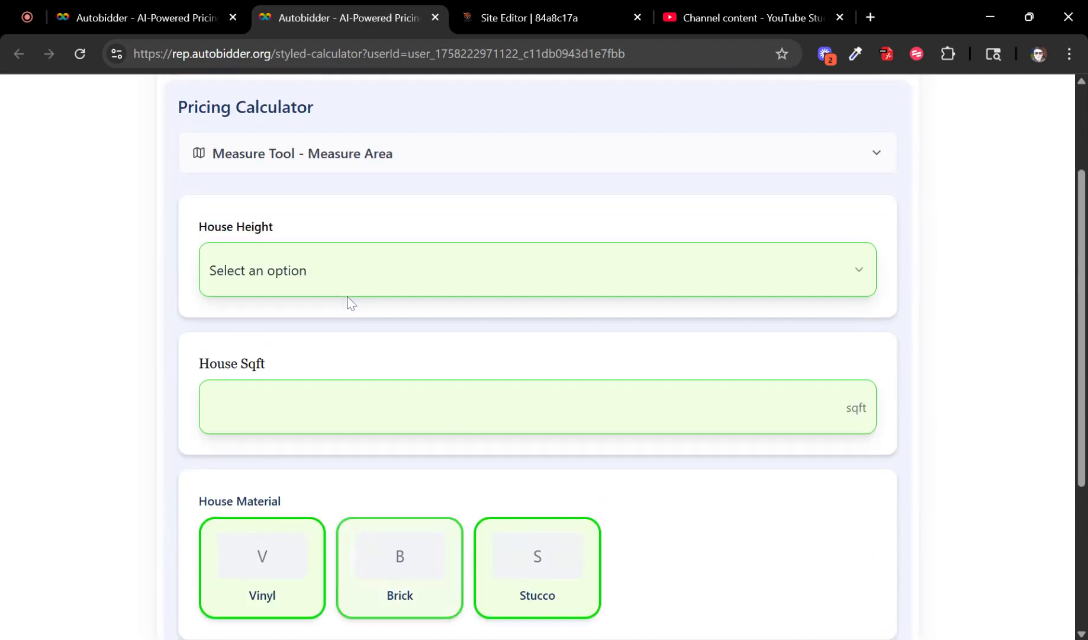
{"action": "left_click", "coordinate": [304, 355]}
{"action": "left_click", "coordinate": [298, 440]}
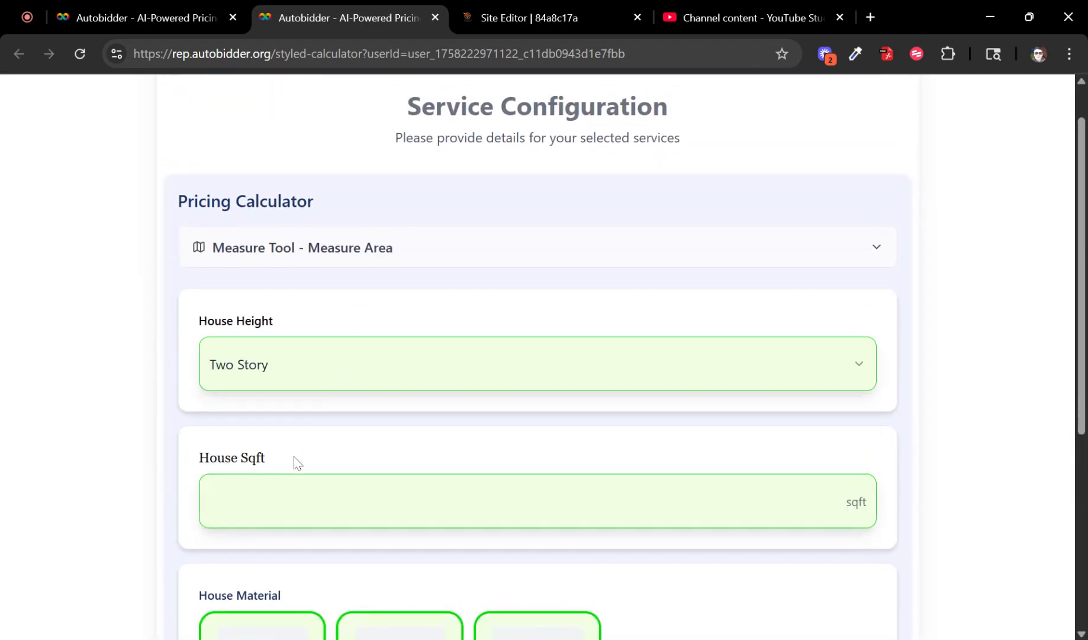
{"action": "type", "text": "2300"}
Step: Find the property address in the Measure Tool and zoom to the house in 2D view
{"action": "left_click", "coordinate": [419, 256]}
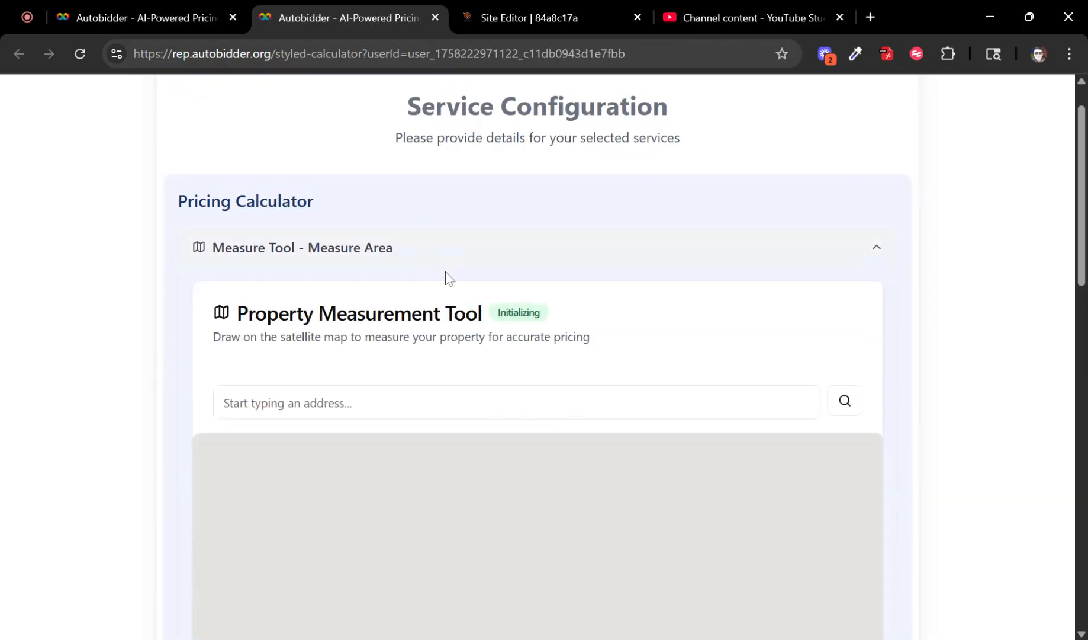
{"action": "type", "text": "89"}
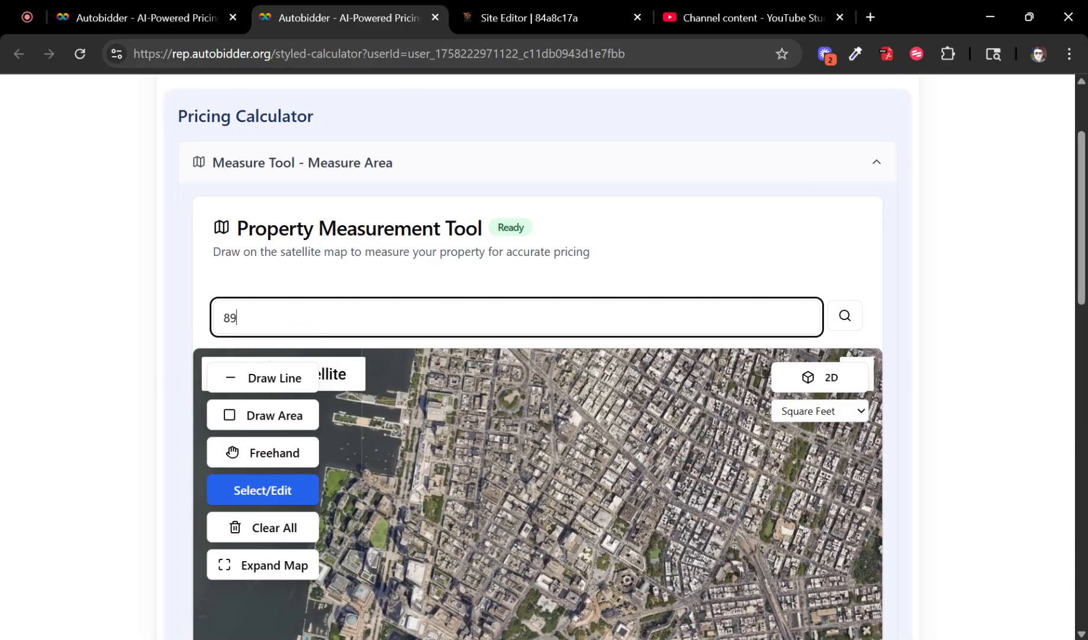
{"action": "left_click", "coordinate": [451, 355]}
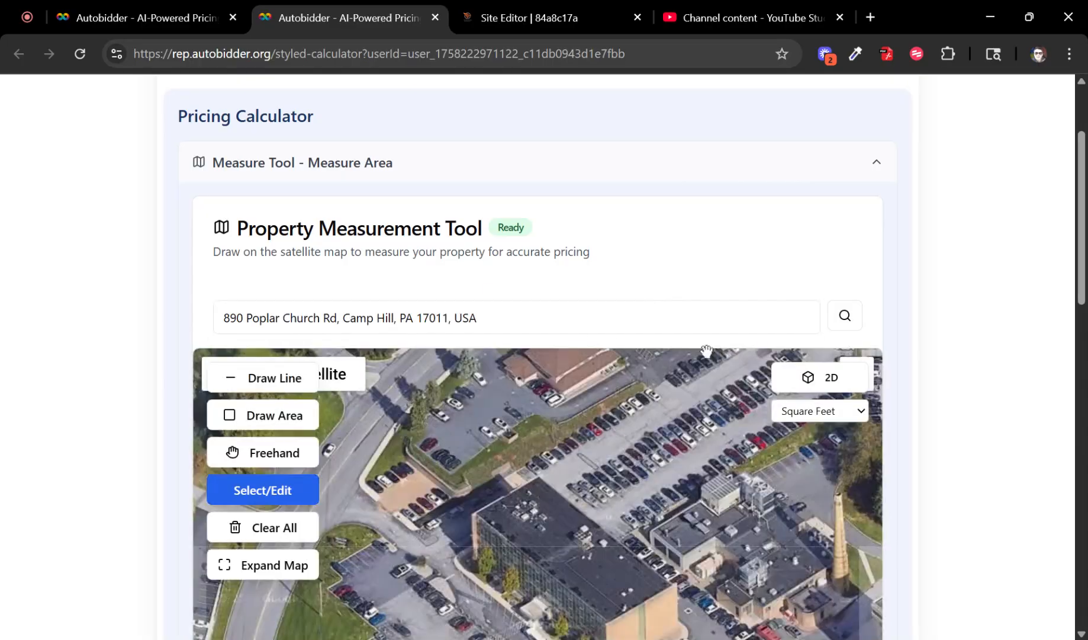
{"action": "scroll", "coordinate": [593, 433], "scroll_direction": "down", "scroll_amount": 3}
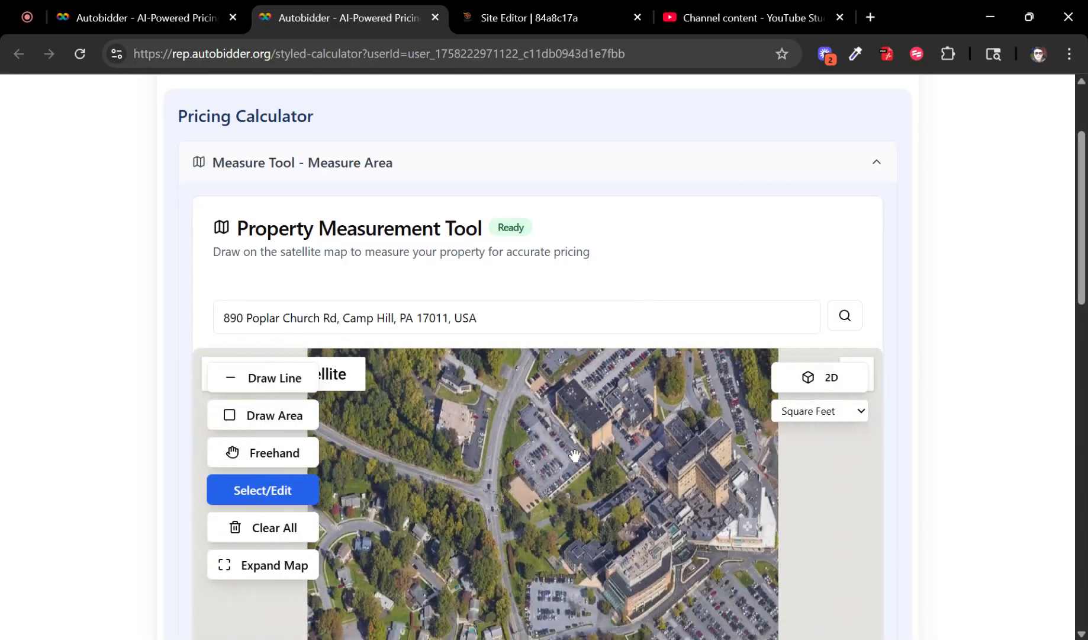
{"action": "left_click_drag", "start_coordinate": [367, 394], "coordinate": [472, 446]}
{"action": "scroll", "coordinate": [486, 438], "scroll_direction": "up", "scroll_amount": 5}
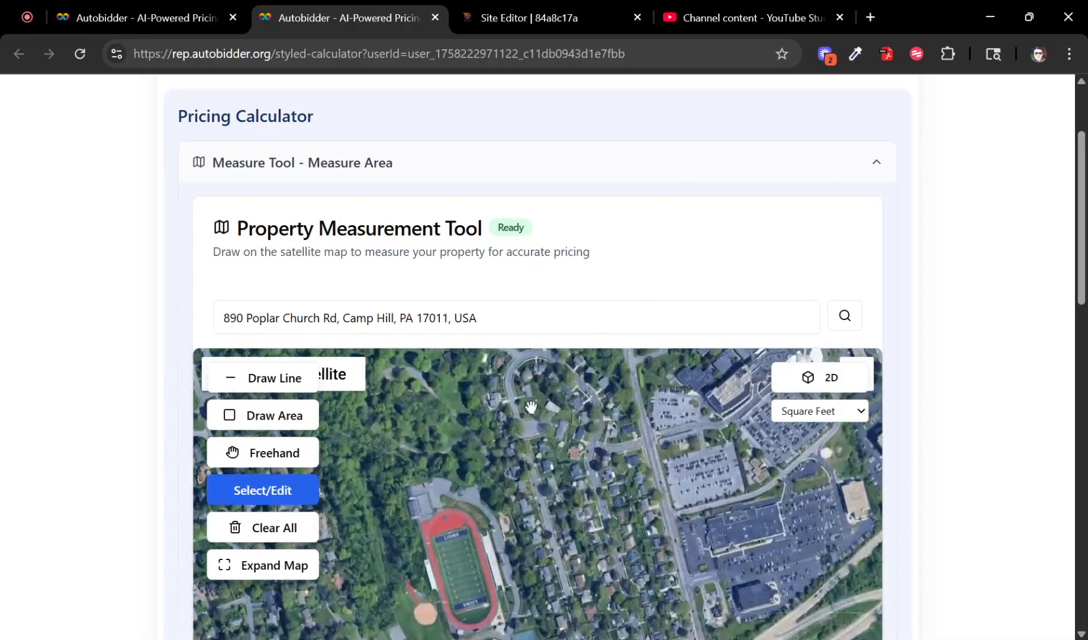
{"action": "scroll", "coordinate": [531, 413], "scroll_direction": "up", "scroll_amount": 3}
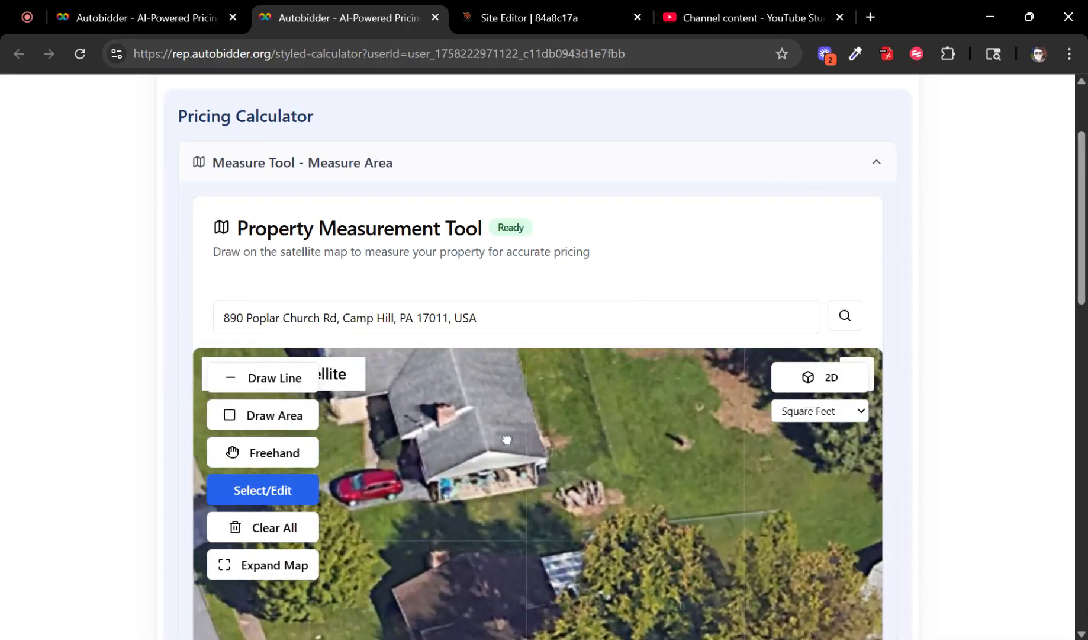
{"action": "scroll", "coordinate": [1005, 371], "scroll_direction": "down", "scroll_amount": 2}
{"action": "scroll", "coordinate": [1005, 370], "scroll_direction": "down", "scroll_amount": 1}
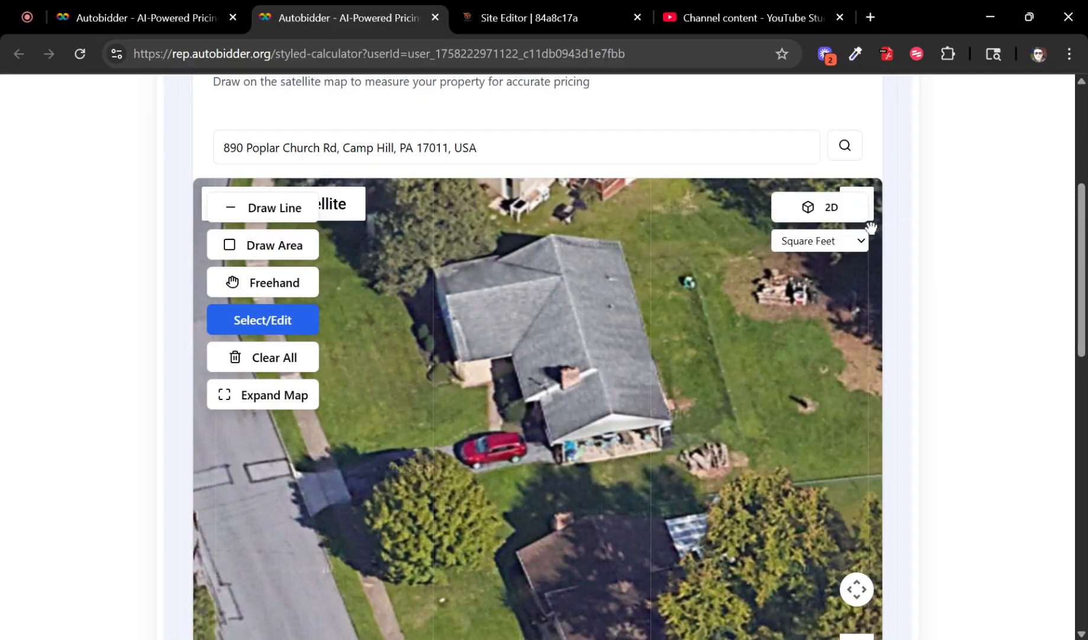
{"action": "left_click", "coordinate": [832, 212]}
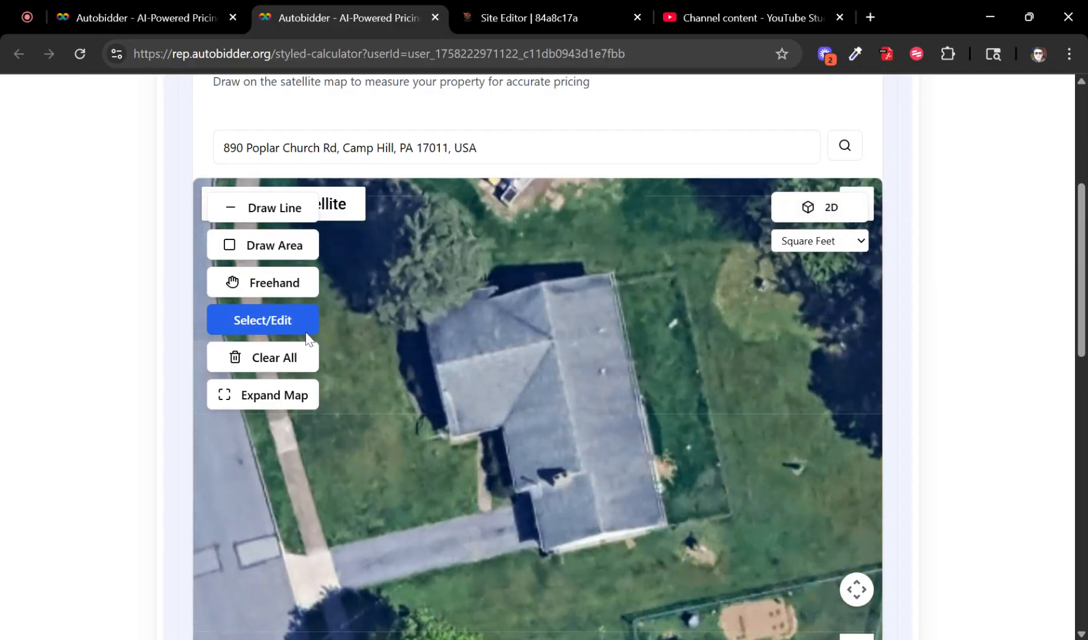
Step: Outline the roof on the map to measure an area of 2,045.87 sqft
{"action": "left_click", "coordinate": [290, 248]}
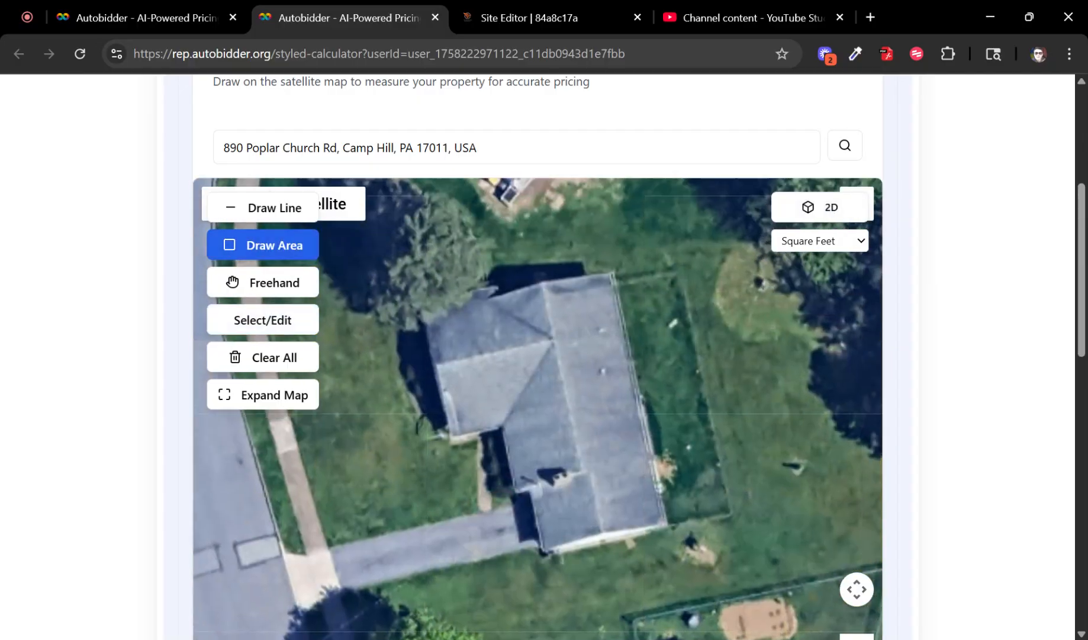
{"action": "left_click", "coordinate": [430, 308]}
{"action": "left_click", "coordinate": [611, 271]}
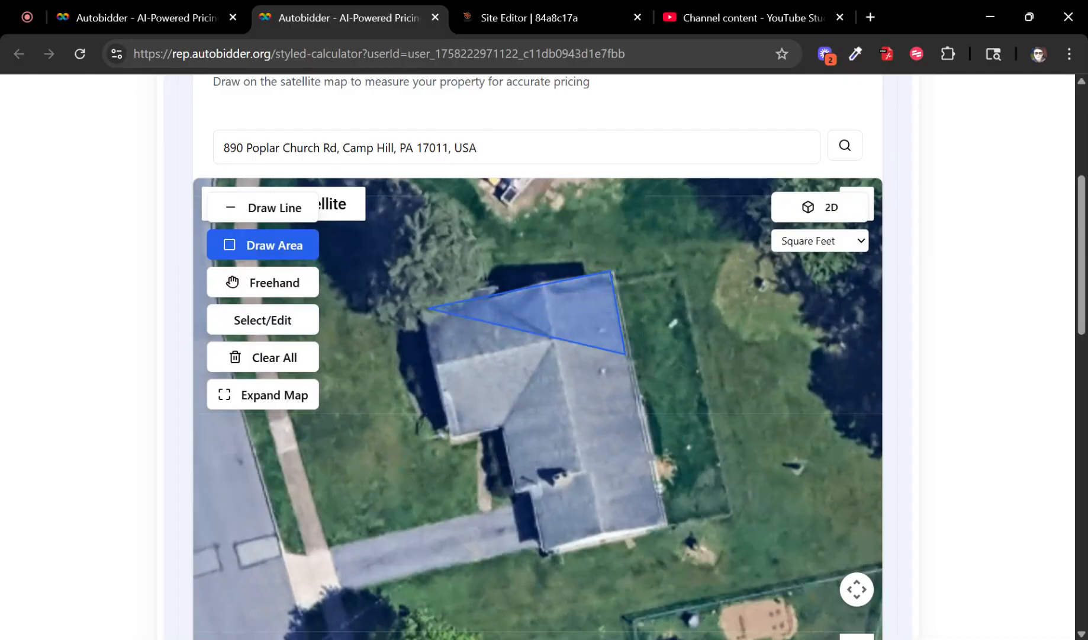
{"action": "left_click", "coordinate": [668, 525]}
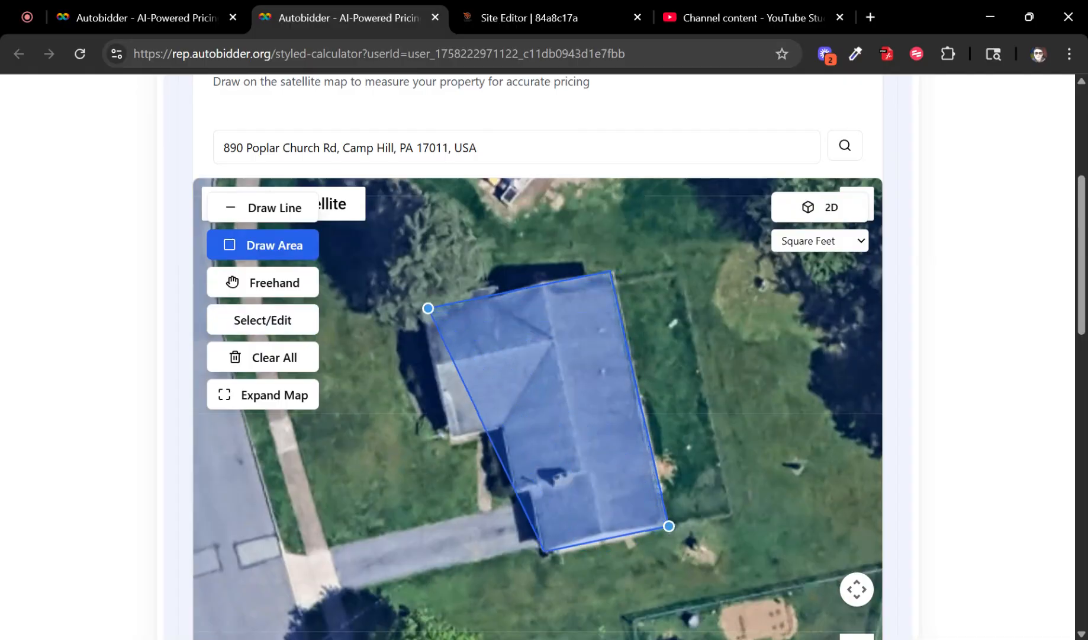
{"action": "left_click", "coordinate": [546, 552]}
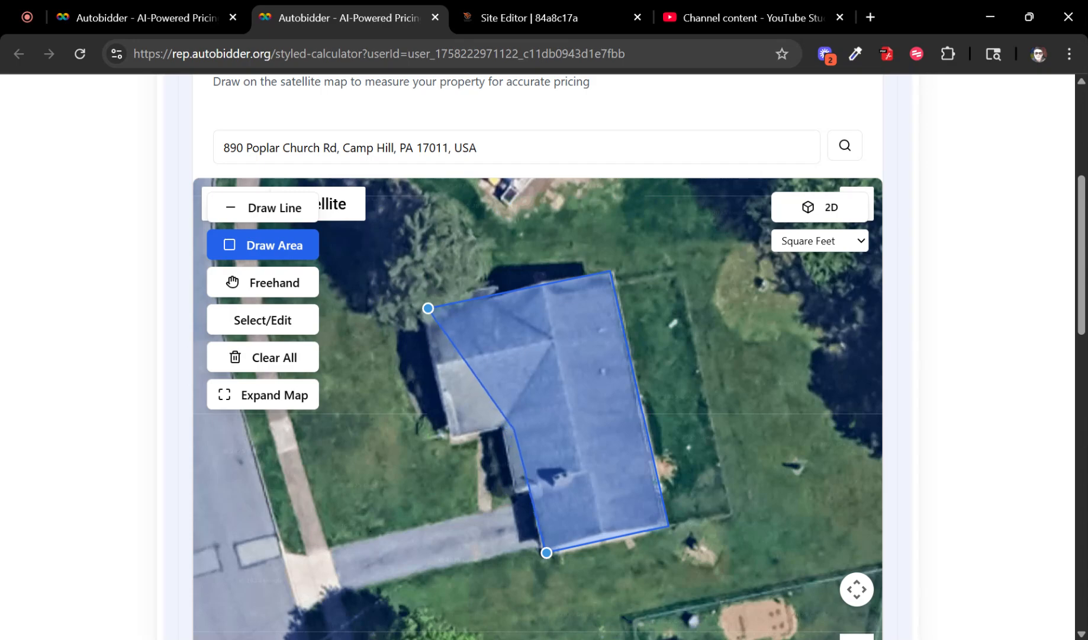
{"action": "left_click", "coordinate": [499, 428]}
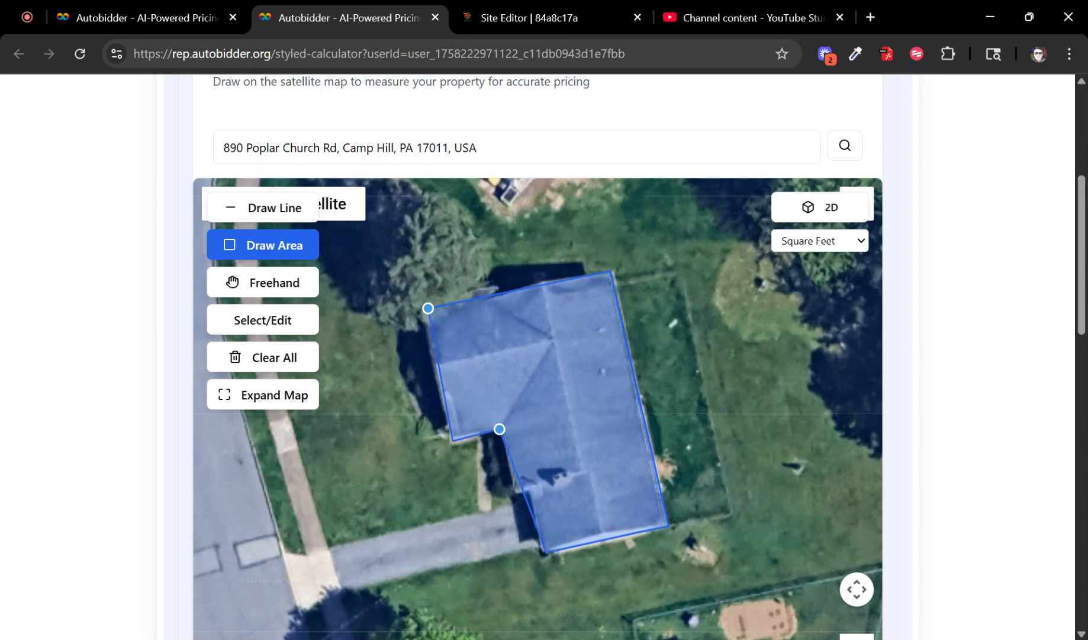
{"action": "double_click", "coordinate": [451, 439]}
Step: Choose Vinyl material and Full House sides, then request the quote
{"action": "scroll", "coordinate": [950, 403], "scroll_direction": "down", "scroll_amount": 5}
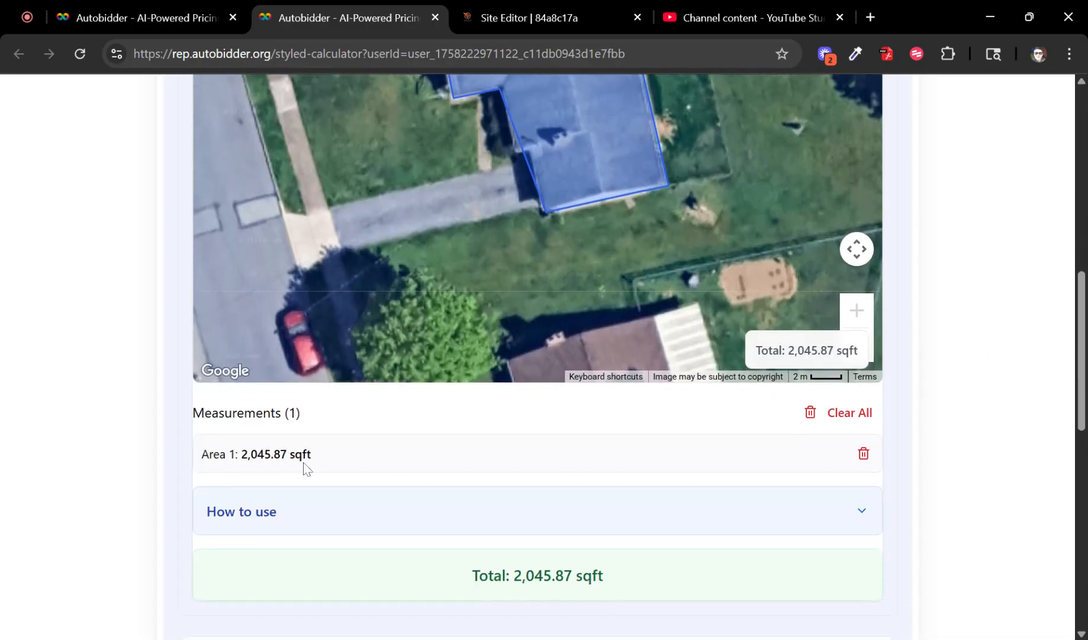
{"action": "scroll", "coordinate": [627, 389], "scroll_direction": "down", "scroll_amount": 6}
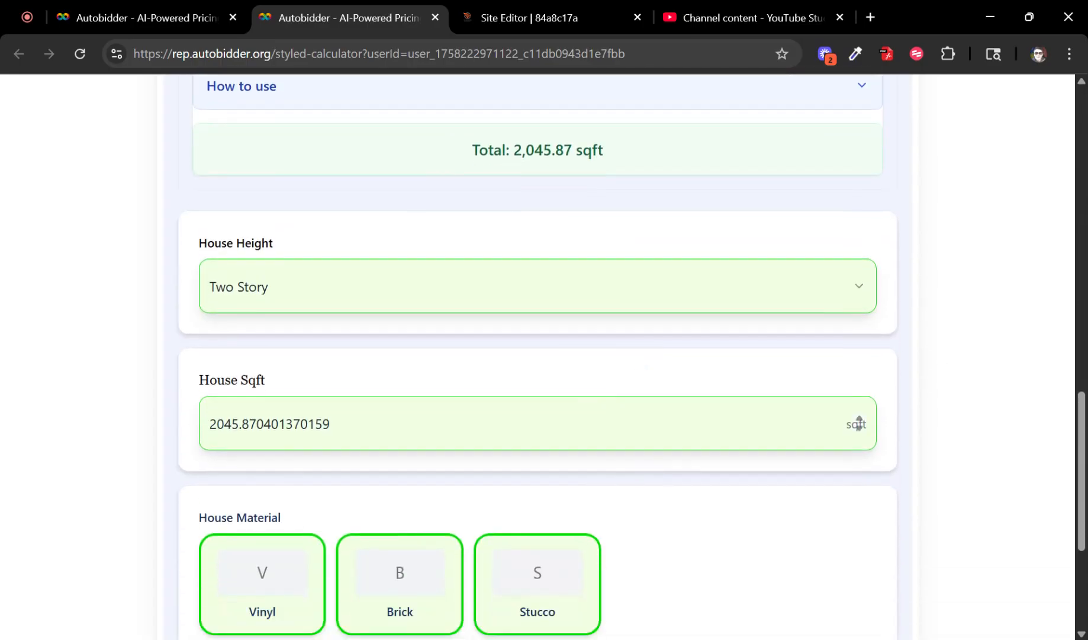
{"action": "scroll", "coordinate": [248, 391], "scroll_direction": "down", "scroll_amount": 3}
{"action": "left_click", "coordinate": [259, 417]}
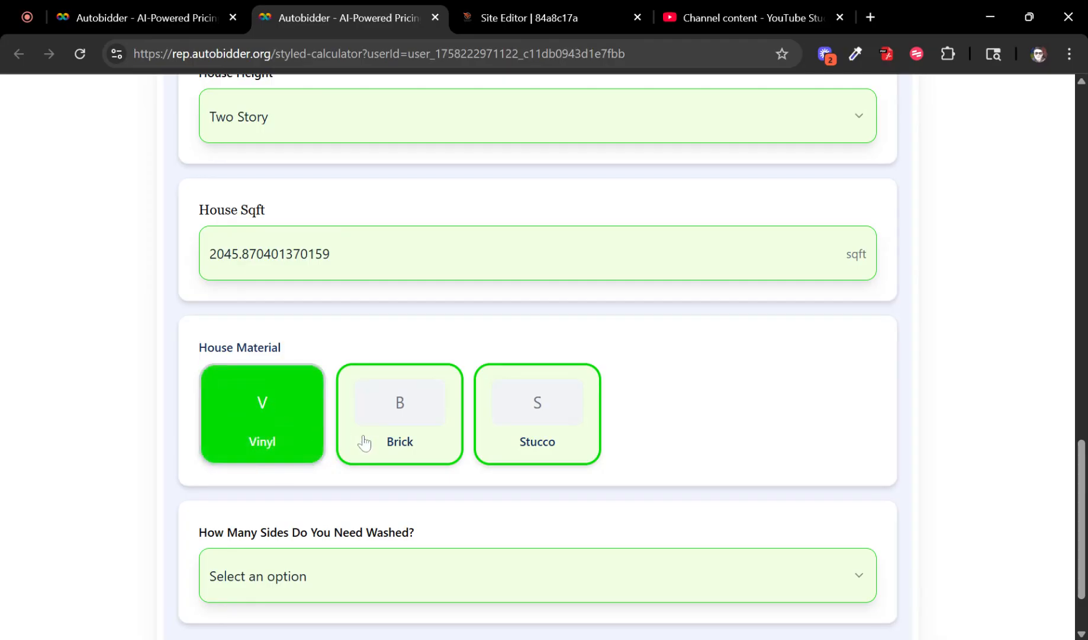
{"action": "scroll", "coordinate": [360, 450], "scroll_direction": "down", "scroll_amount": 1}
{"action": "left_click", "coordinate": [355, 477]}
{"action": "left_click", "coordinate": [302, 536]}
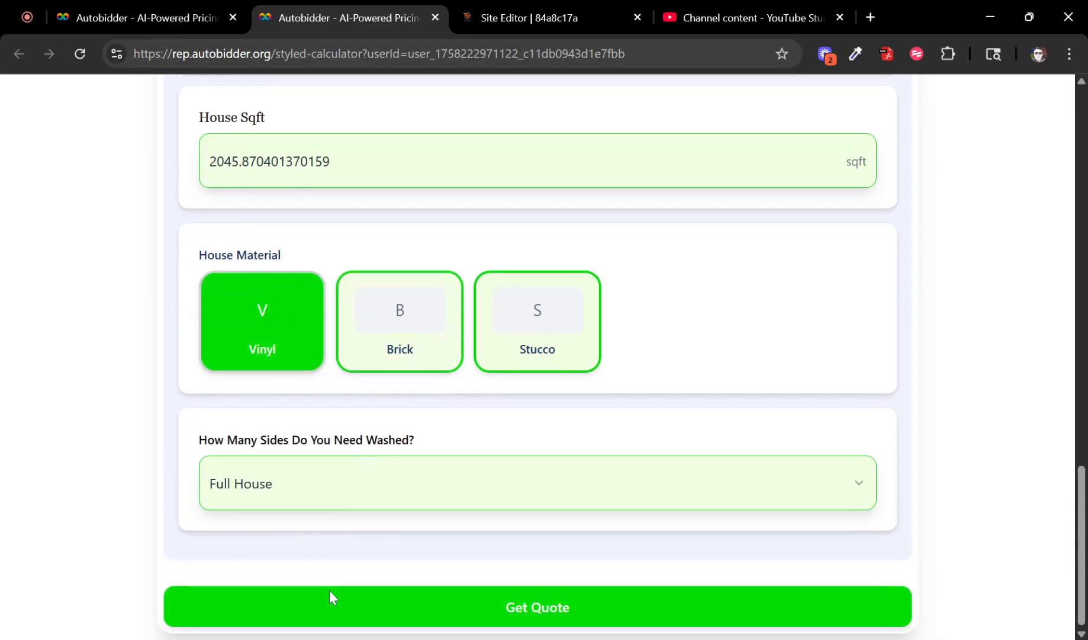
{"action": "left_click", "coordinate": [330, 595]}
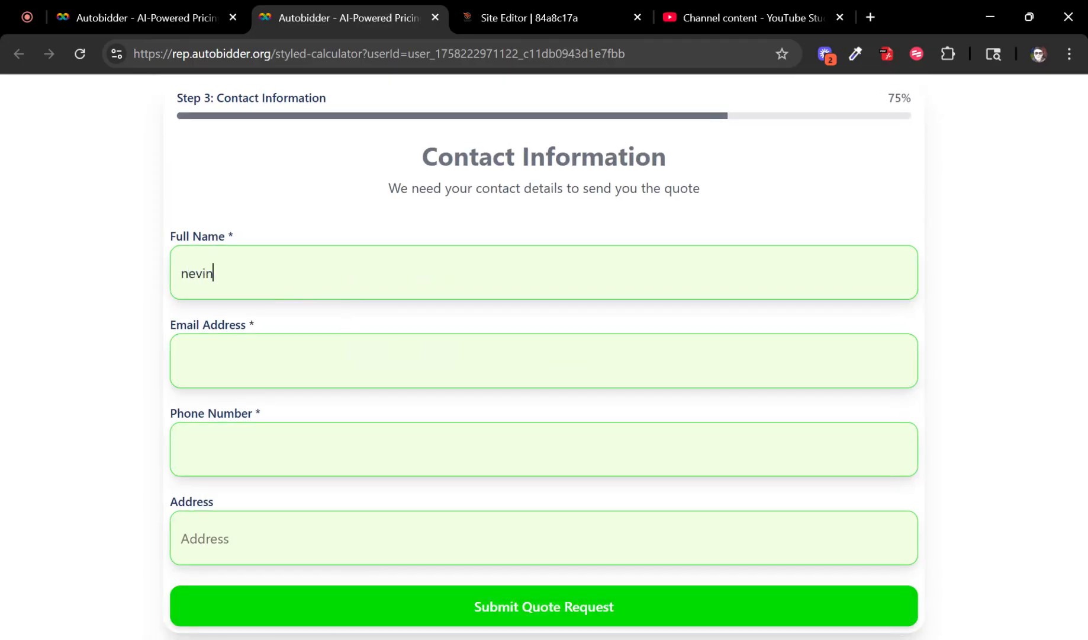
Step: Enter the customer's name, e-mail address and phone number
{"action": "left_click", "coordinate": [181, 361]}
{"action": "key", "text": "Tab"}
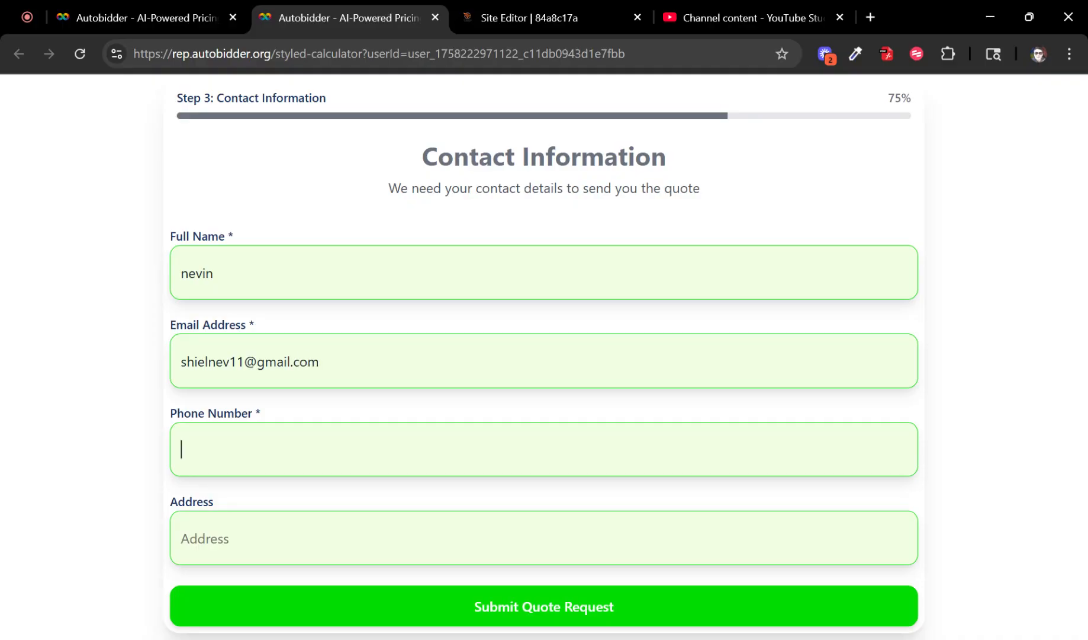
Step: Fill in the address from the first suggestion and submit the quote request
{"action": "key", "text": "Tab"}
{"action": "type", "text": "45"}
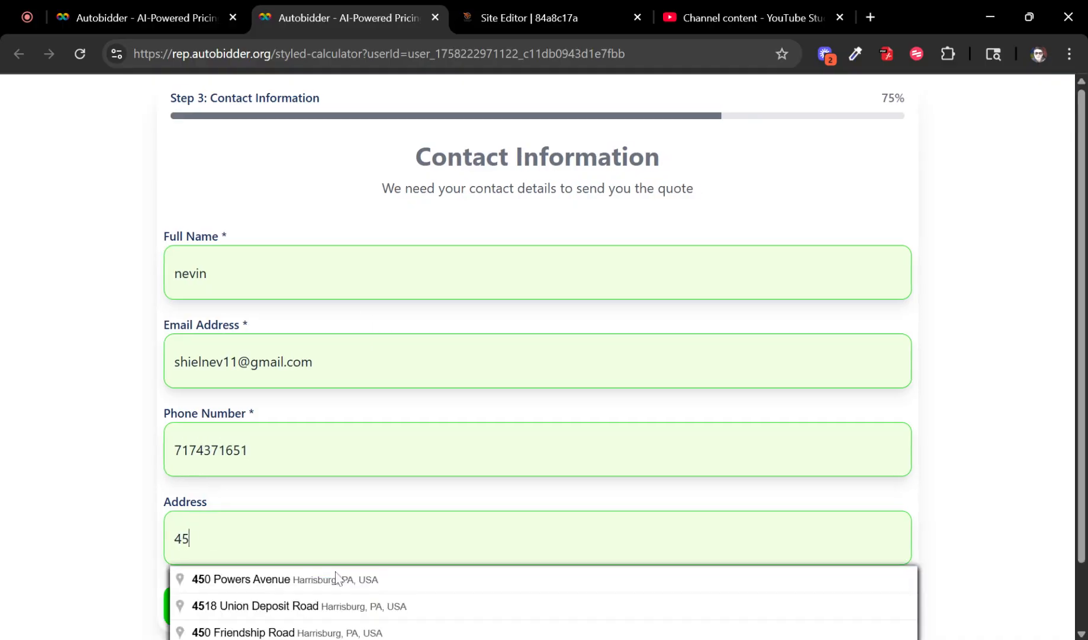
{"action": "left_click", "coordinate": [334, 576]}
{"action": "left_click", "coordinate": [312, 616]}
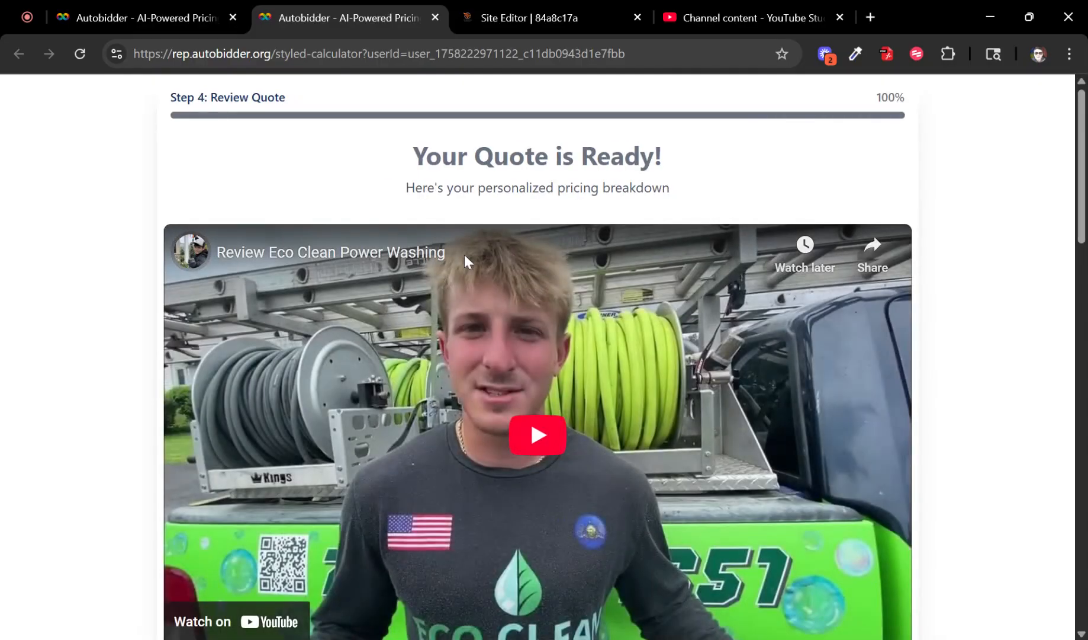
Step: Review the quote's House Wash price, Two Story height and square footage
{"action": "scroll", "coordinate": [456, 311], "scroll_direction": "down", "scroll_amount": 8}
{"action": "scroll", "coordinate": [456, 311], "scroll_direction": "down", "scroll_amount": 1}
{"action": "left_click_drag", "start_coordinate": [348, 188], "coordinate": [477, 233]}
{"action": "left_click", "coordinate": [493, 278]}
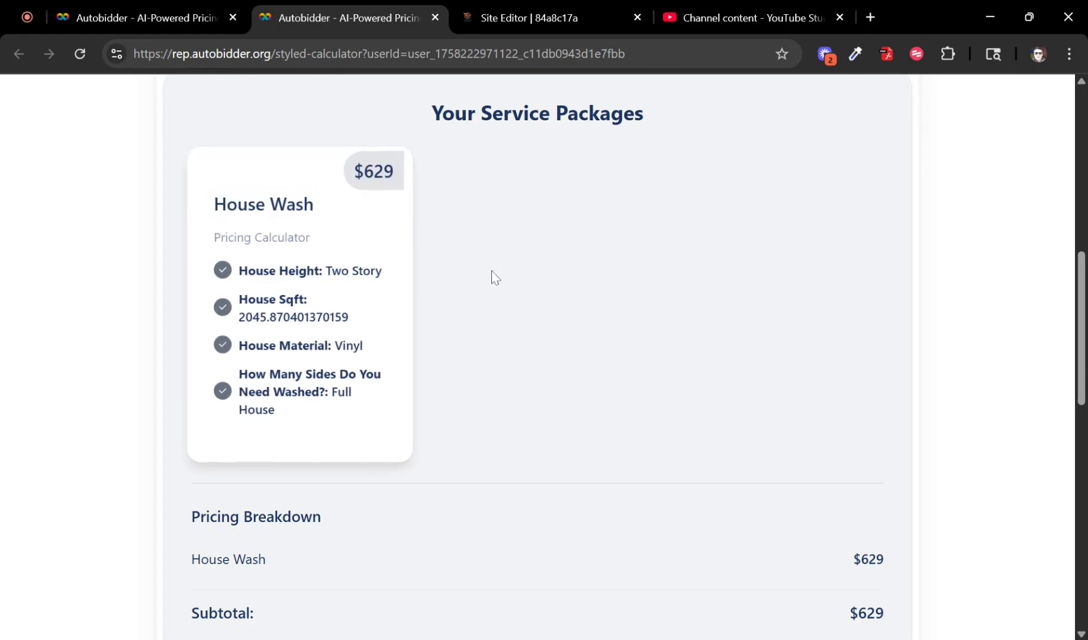
{"action": "left_click_drag", "start_coordinate": [341, 270], "coordinate": [385, 299]}
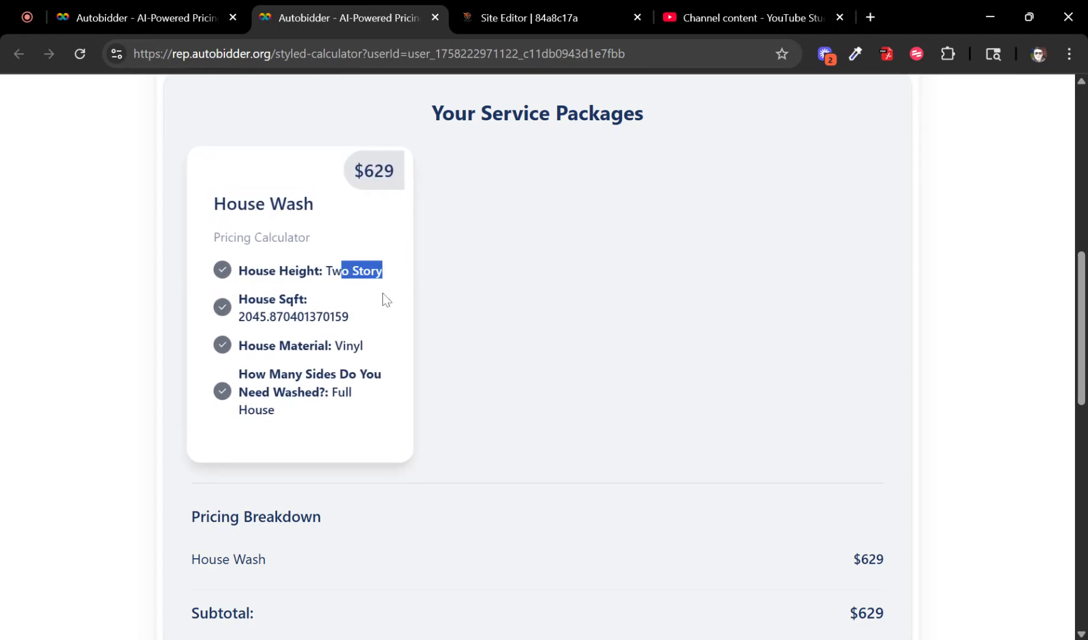
{"action": "left_click", "coordinate": [400, 272]}
{"action": "left_click_drag", "start_coordinate": [276, 299], "coordinate": [284, 316]}
{"action": "left_click", "coordinate": [359, 430]}
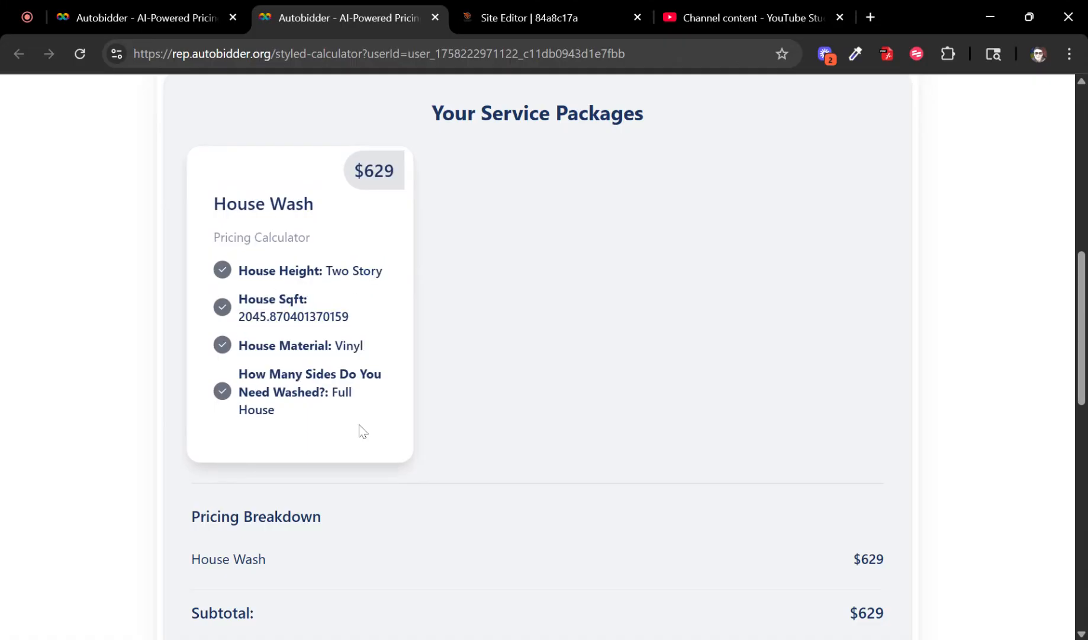
{"action": "left_click_drag", "start_coordinate": [359, 430], "coordinate": [237, 237]}
{"action": "scroll", "coordinate": [237, 236], "scroll_direction": "down", "scroll_amount": 1}
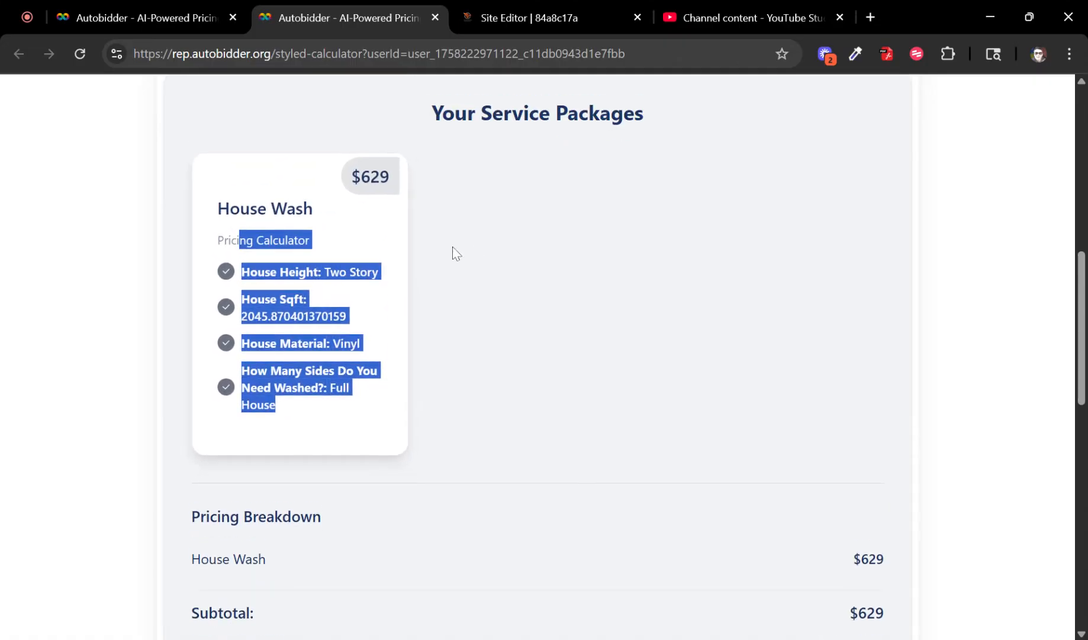
{"action": "scroll", "coordinate": [595, 323], "scroll_direction": "down", "scroll_amount": 4}
{"action": "scroll", "coordinate": [406, 479], "scroll_direction": "down", "scroll_amount": 6}
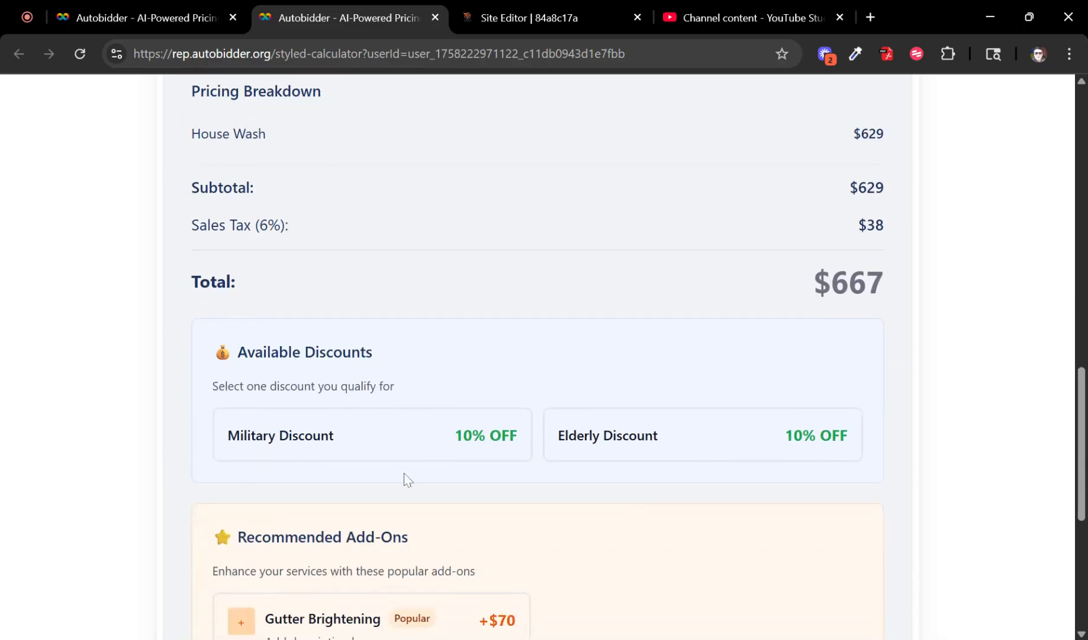
Step: Add the Gutter Brightening add-on, confirm the $741 total, and return to the formula builder
{"action": "left_click", "coordinate": [450, 483]}
{"action": "scroll", "coordinate": [736, 390], "scroll_direction": "up", "scroll_amount": 2}
{"action": "scroll", "coordinate": [747, 382], "scroll_direction": "up", "scroll_amount": 2}
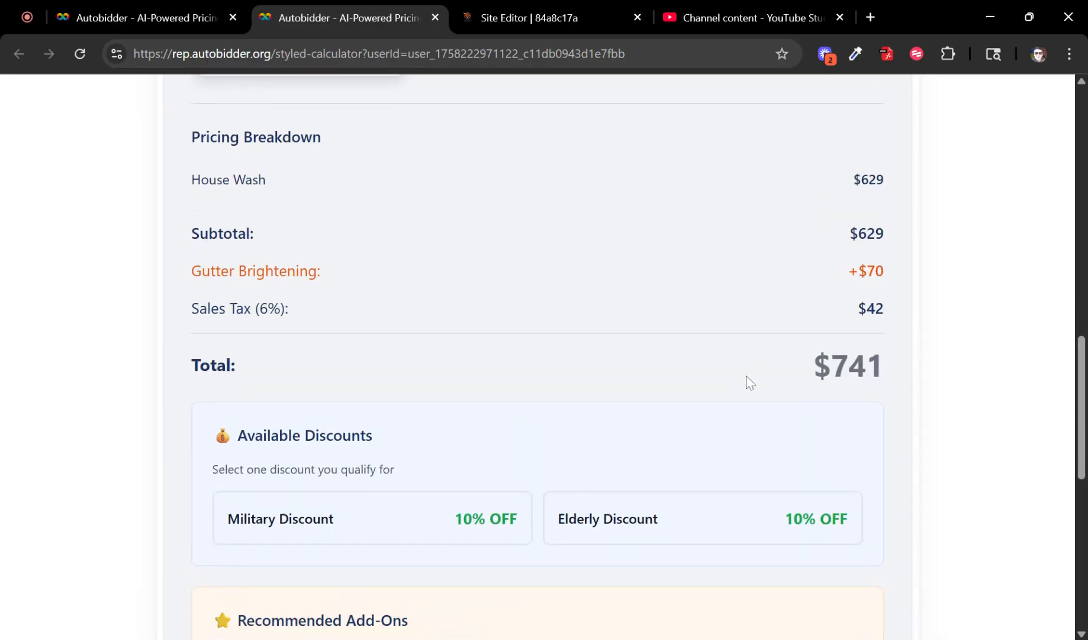
{"action": "scroll", "coordinate": [746, 381], "scroll_direction": "down", "scroll_amount": 4}
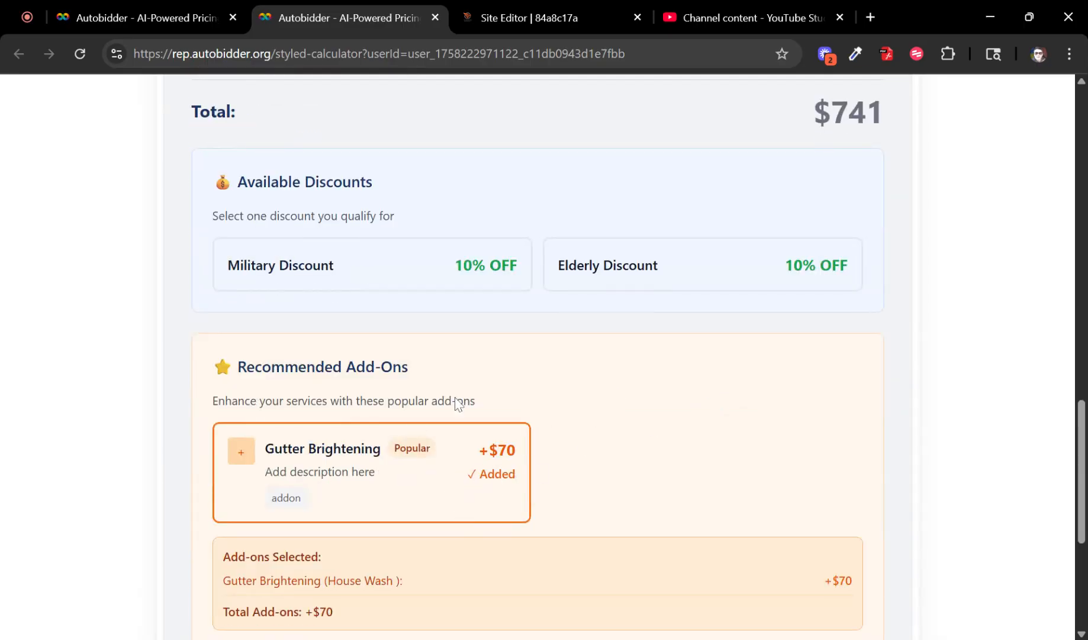
{"action": "scroll", "coordinate": [915, 187], "scroll_direction": "up", "scroll_amount": 4}
{"action": "left_click_drag", "start_coordinate": [890, 274], "coordinate": [836, 272]}
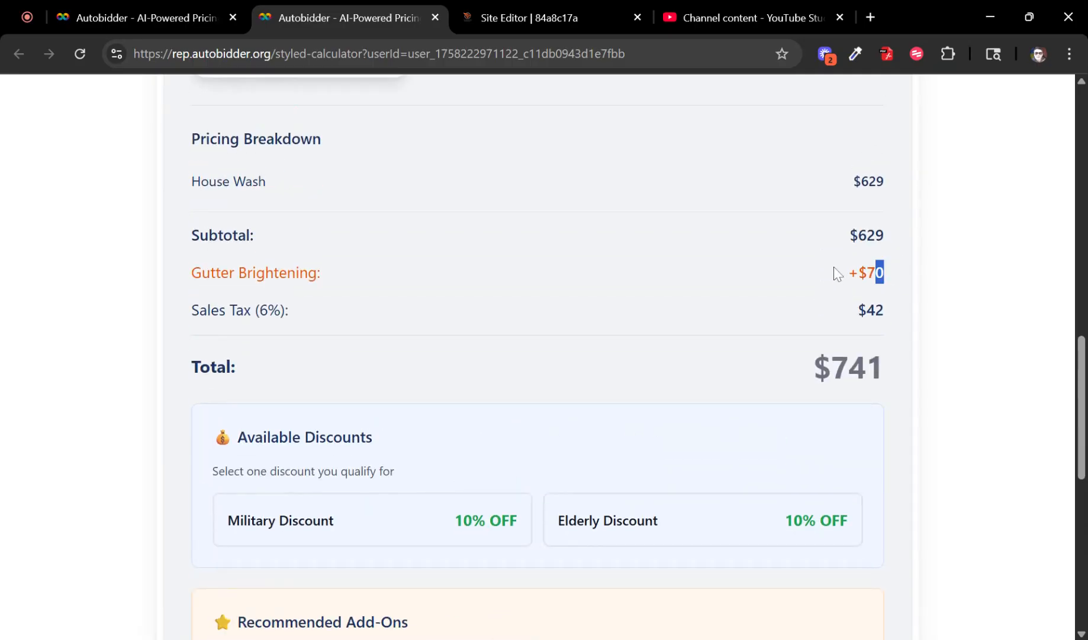
{"action": "scroll", "coordinate": [908, 324], "scroll_direction": "down", "scroll_amount": 3}
{"action": "scroll", "coordinate": [498, 318], "scroll_direction": "down", "scroll_amount": 7}
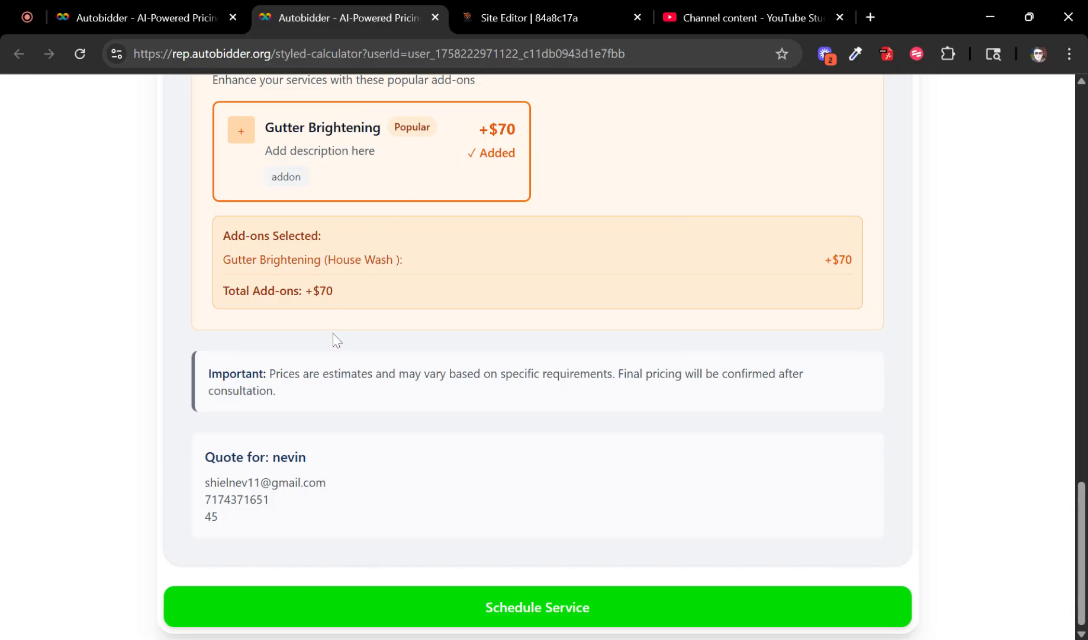
{"action": "scroll", "coordinate": [300, 424], "scroll_direction": "up", "scroll_amount": 10}
{"action": "scroll", "coordinate": [299, 423], "scroll_direction": "up", "scroll_amount": 10}
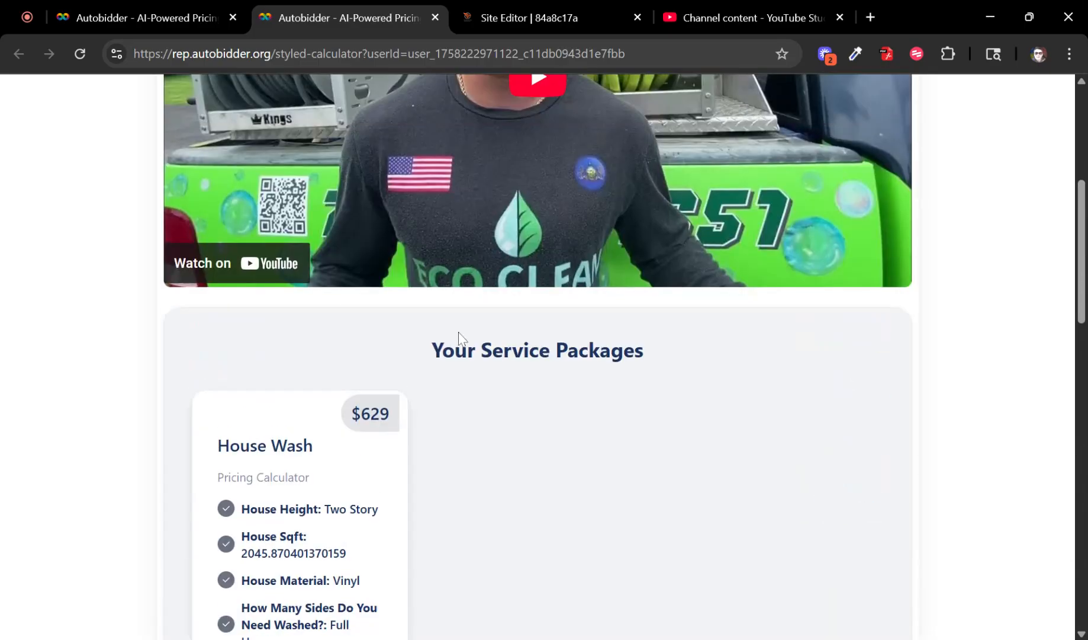
{"action": "left_click", "coordinate": [89, 12]}
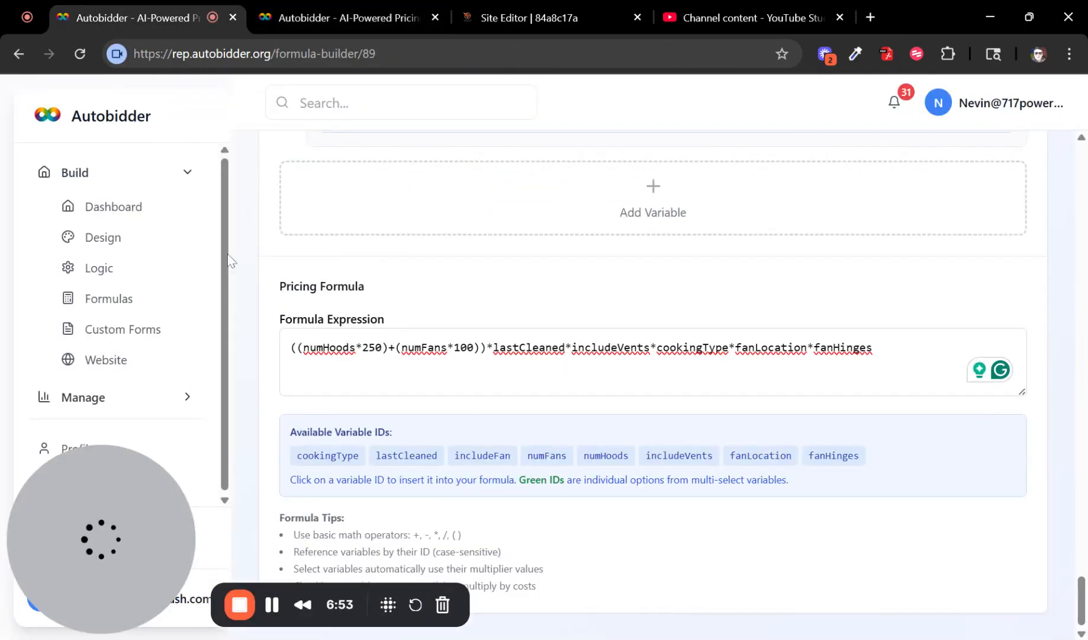
Step: Go from the dashboard to the calculator library under Build > Formulas
{"action": "left_click", "coordinate": [151, 208]}
{"action": "left_click", "coordinate": [126, 178]}
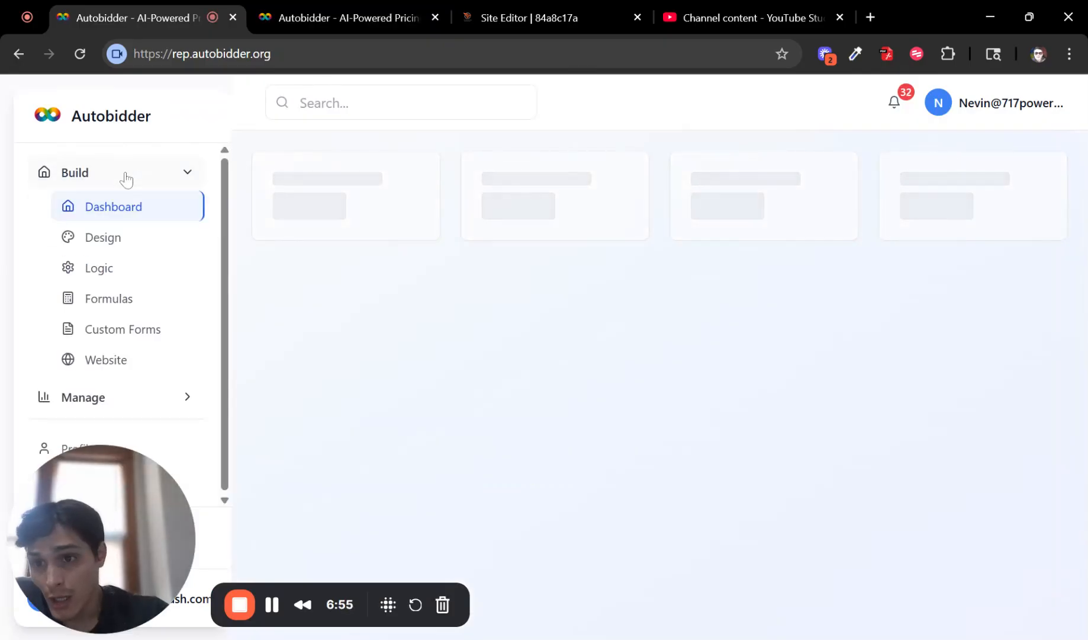
{"action": "left_click", "coordinate": [117, 299]}
Step: Switch Kitchen Exhaust Cleaning to hidden and back to live, then go to Custom Forms
{"action": "scroll", "coordinate": [904, 373], "scroll_direction": "down", "scroll_amount": 4}
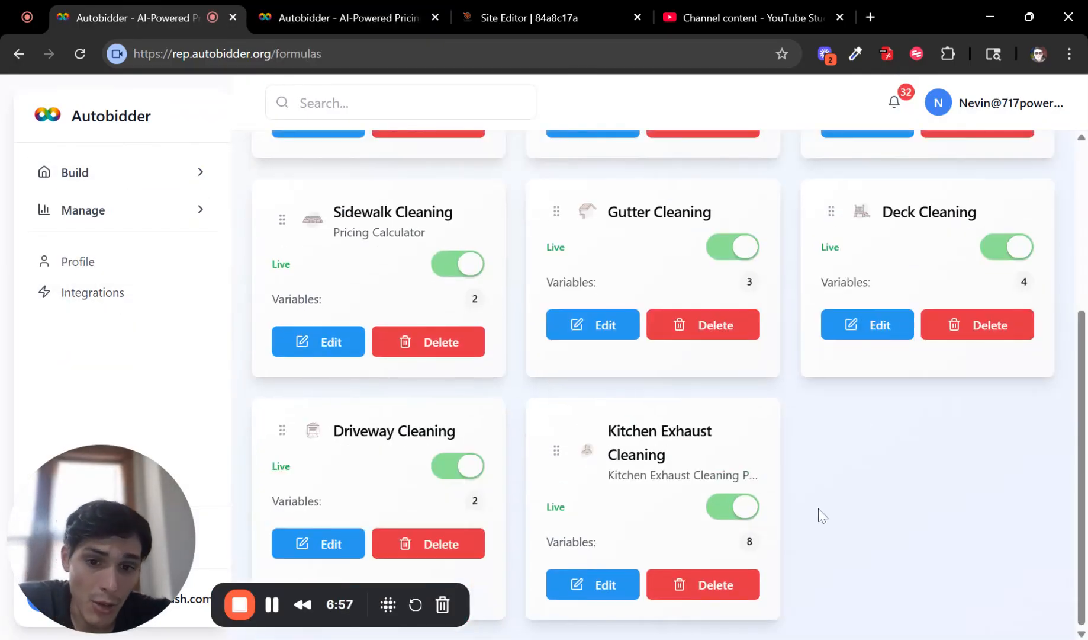
{"action": "left_click", "coordinate": [734, 506]}
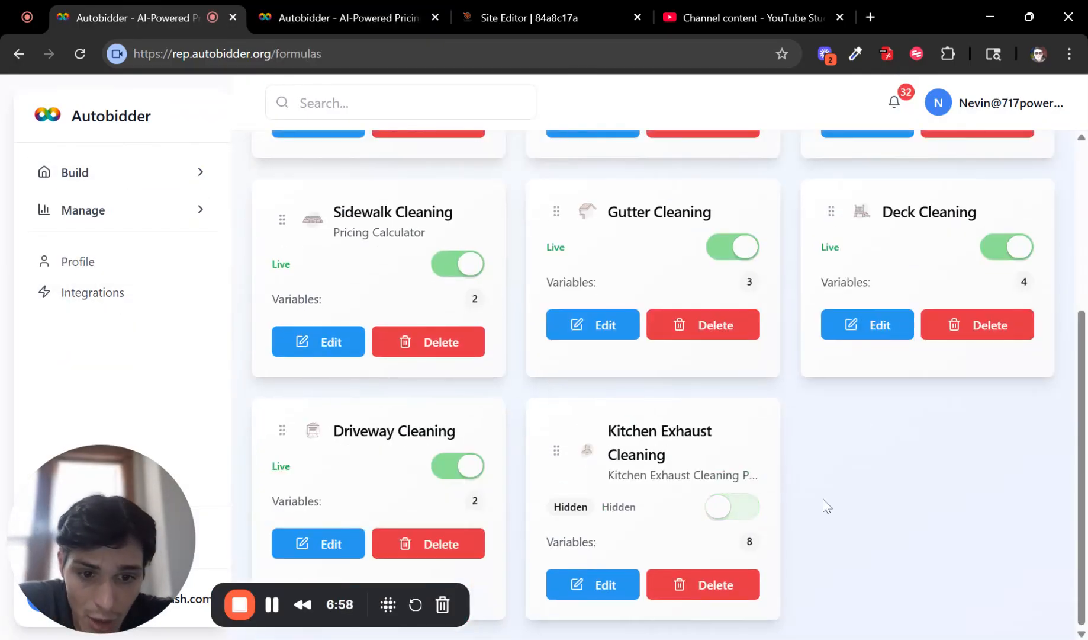
{"action": "left_click", "coordinate": [749, 505]}
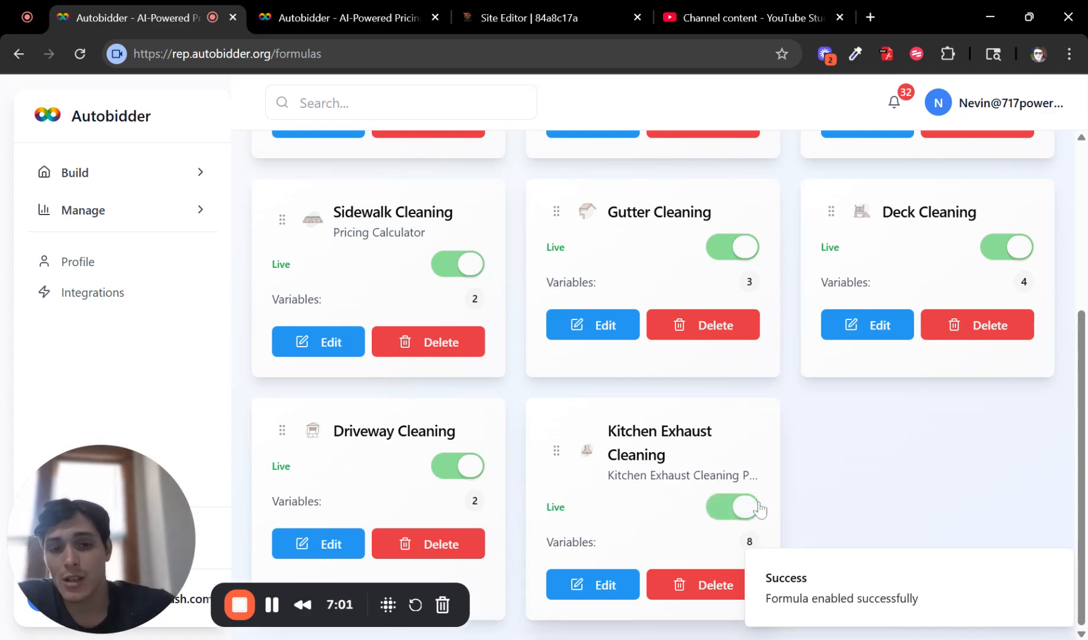
{"action": "left_click", "coordinate": [138, 173]}
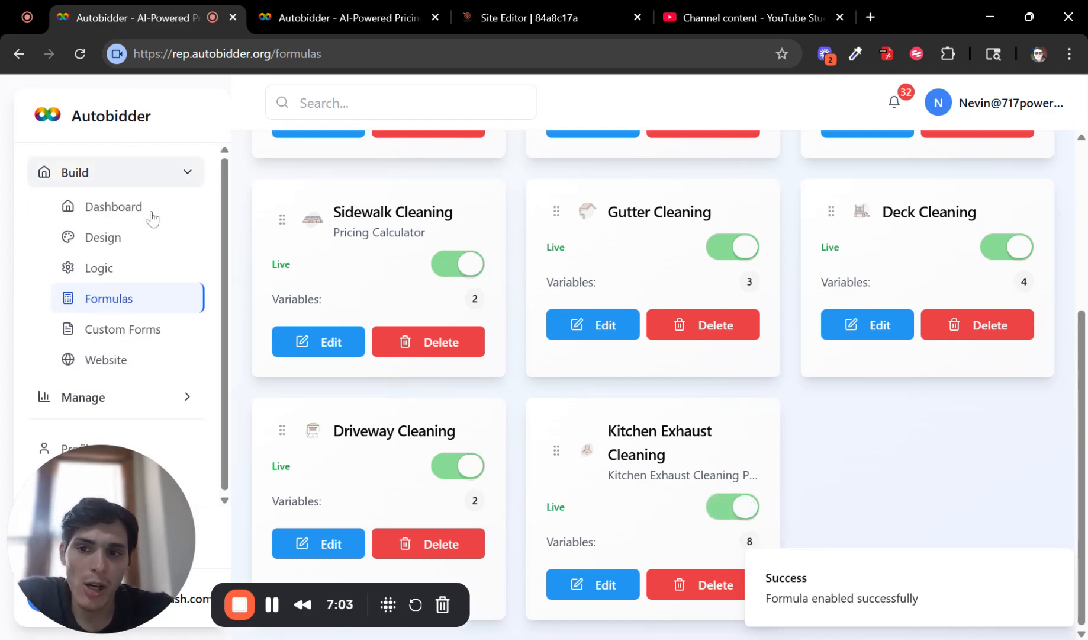
{"action": "left_click", "coordinate": [146, 334]}
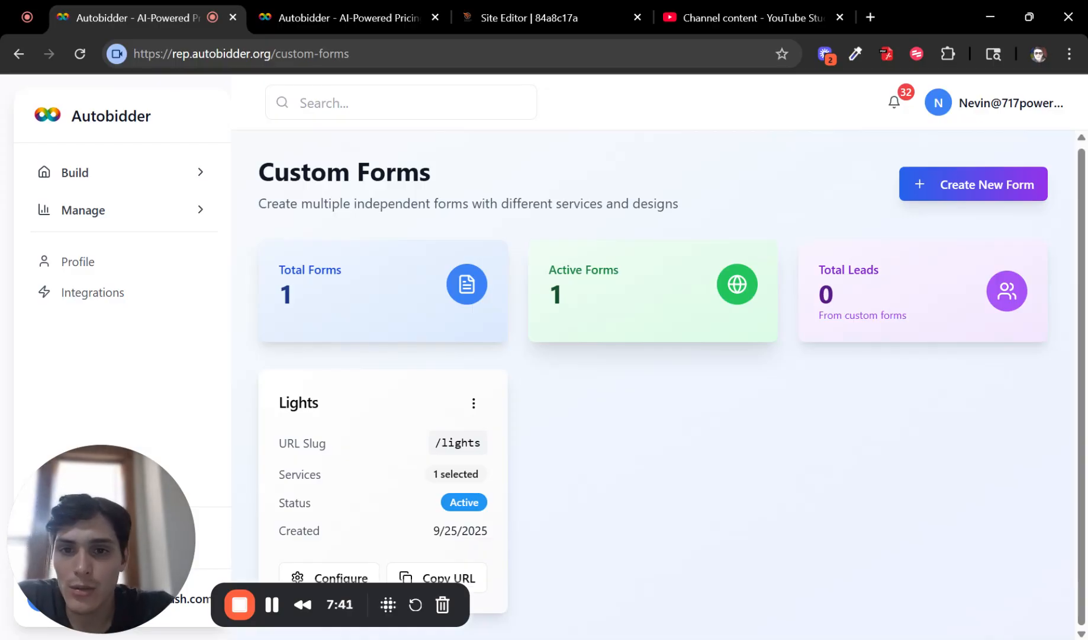
Step: Expand the Manage and Build sections in the sidebar beside the Lights form listing
{"action": "left_click", "coordinate": [170, 214]}
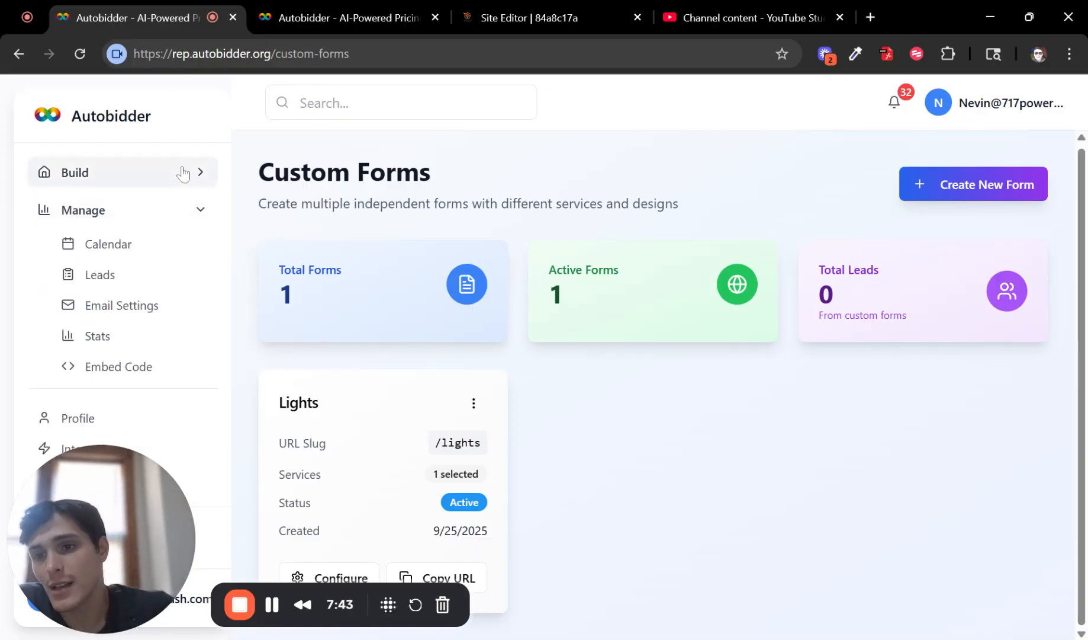
{"action": "left_click", "coordinate": [183, 172]}
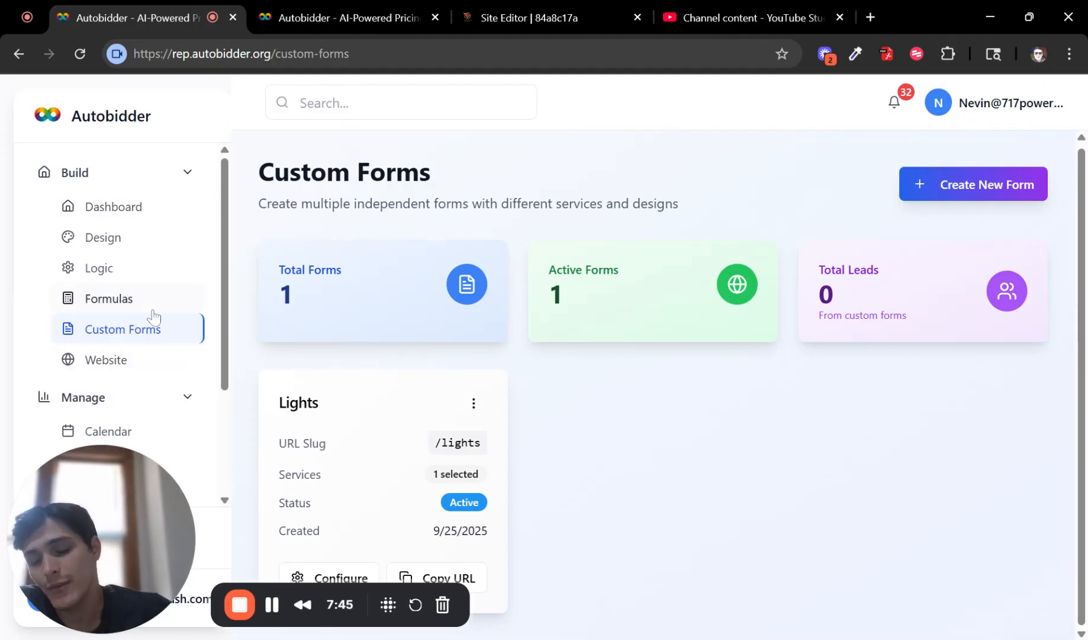
Step: Review the eight live calculators in the library and move the Autobidder tab after Channel content
{"action": "left_click", "coordinate": [121, 298]}
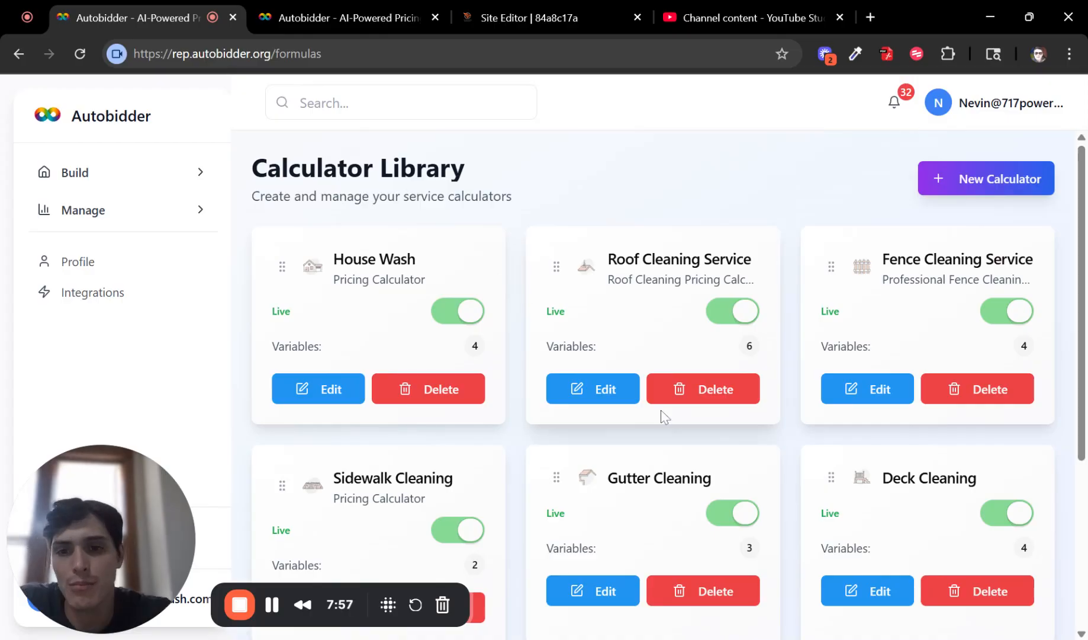
{"action": "scroll", "coordinate": [703, 360], "scroll_direction": "down", "scroll_amount": 4}
{"action": "scroll", "coordinate": [851, 359], "scroll_direction": "up", "scroll_amount": 3}
{"action": "scroll", "coordinate": [851, 359], "scroll_direction": "up", "scroll_amount": 1}
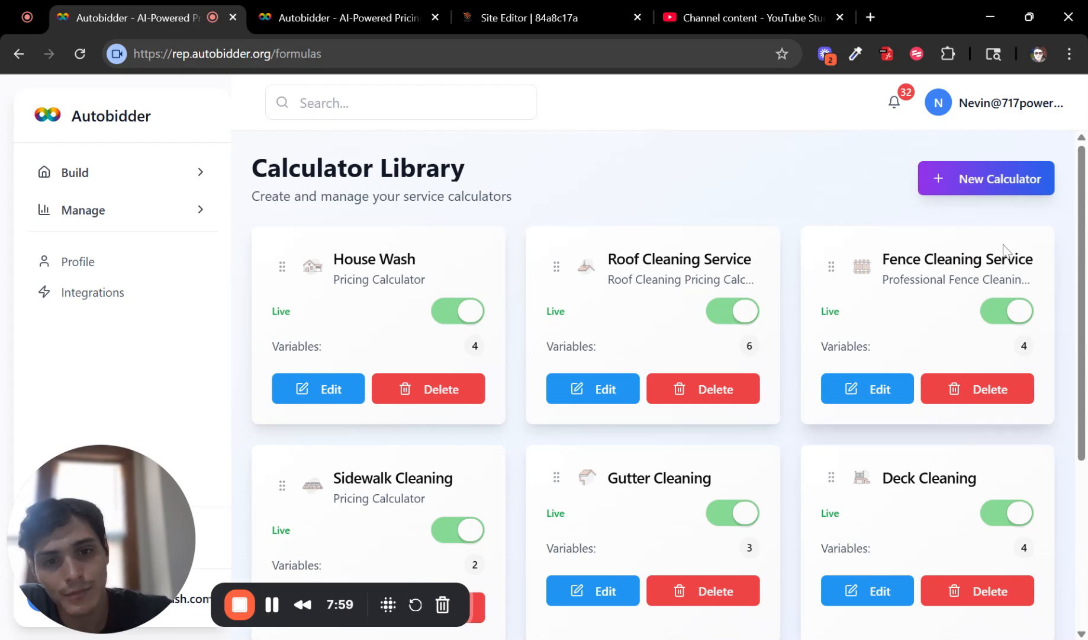
{"action": "scroll", "coordinate": [1001, 267], "scroll_direction": "down", "scroll_amount": 4}
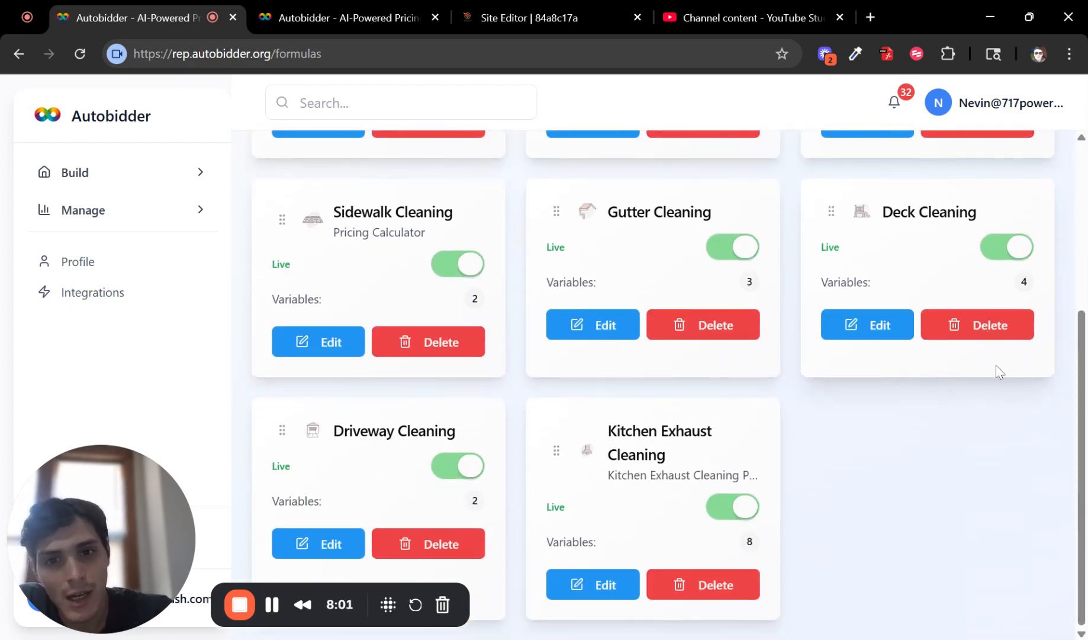
{"action": "left_click_drag", "start_coordinate": [149, 16], "coordinate": [685, 4]}
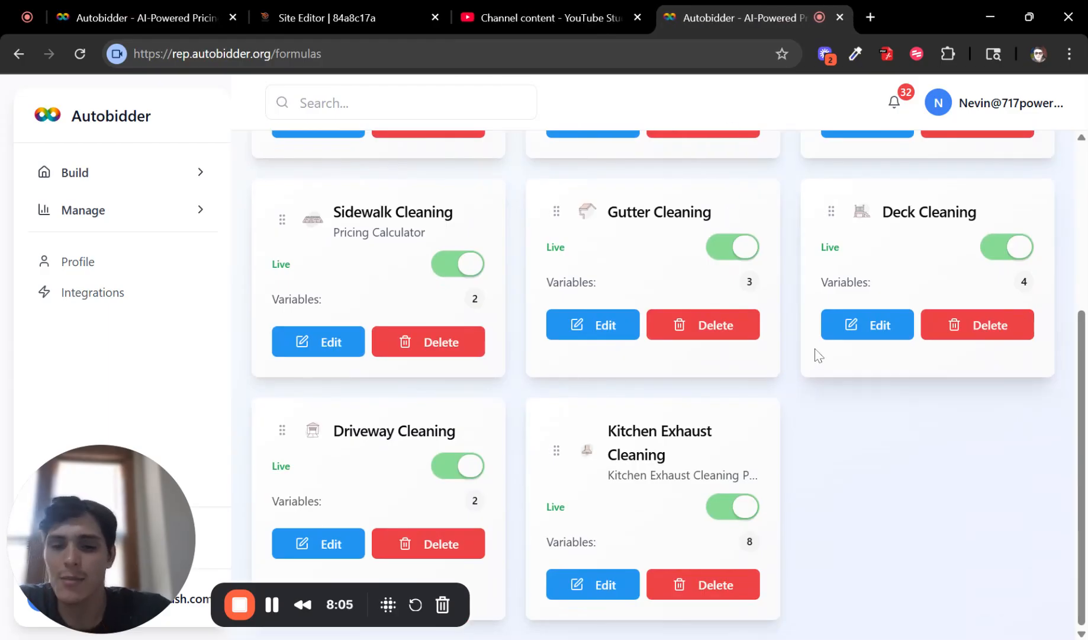